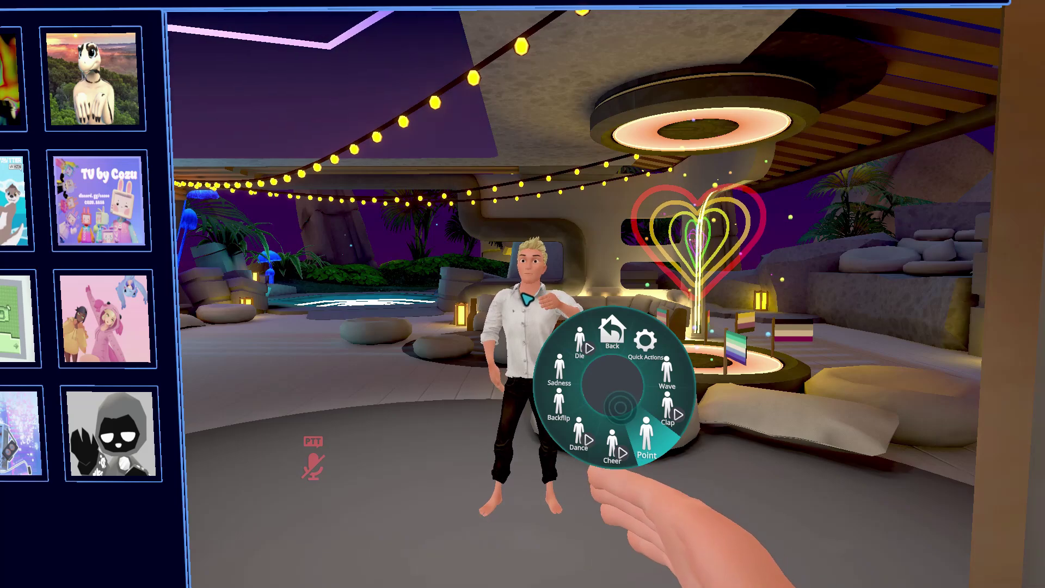
Make the avatar play the Cheer emote, then the Die emote, from the emote wheel
left_click(612, 408)
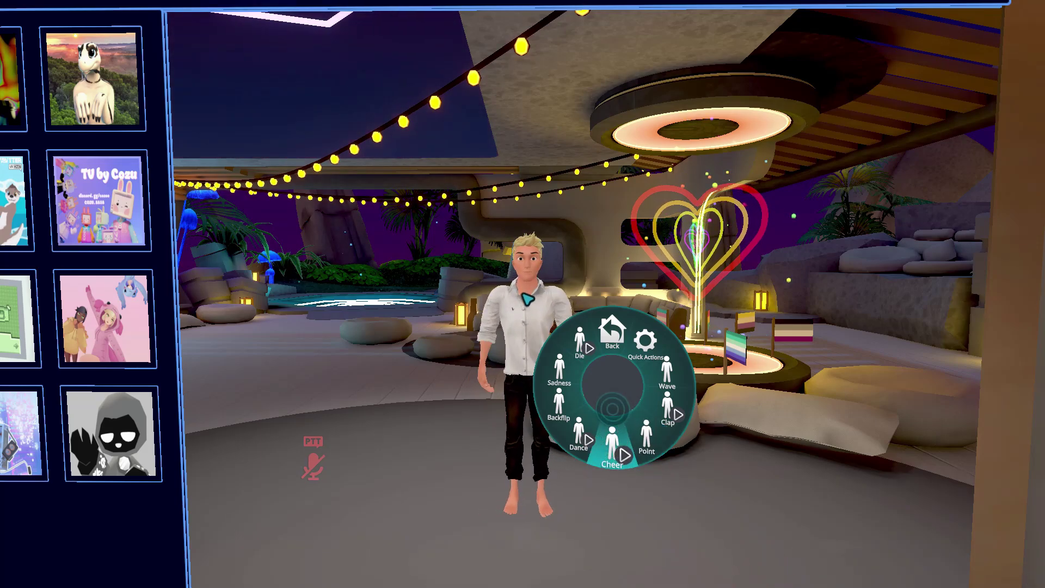
left_click(527, 299)
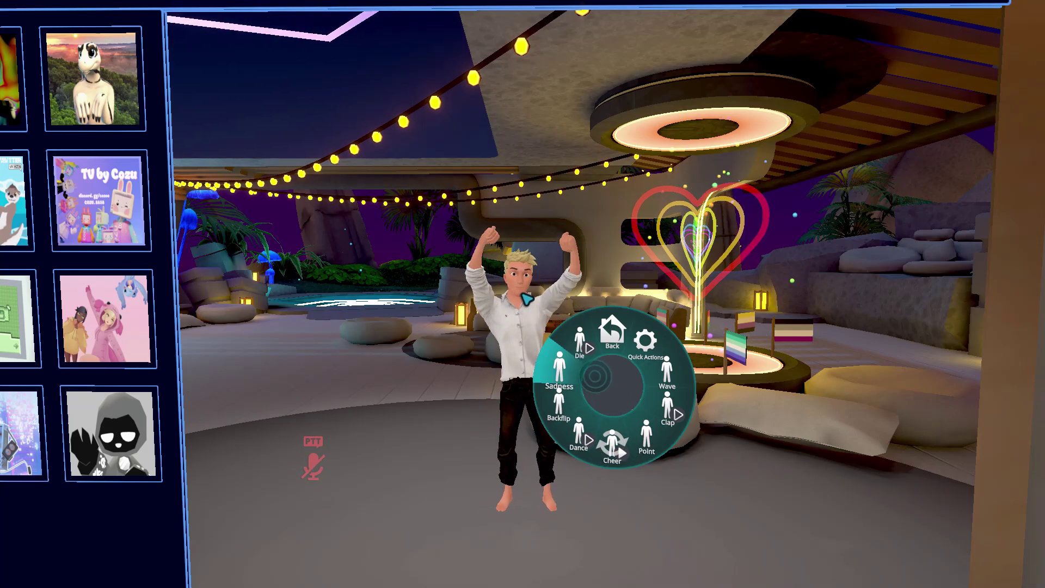
left_click(526, 298)
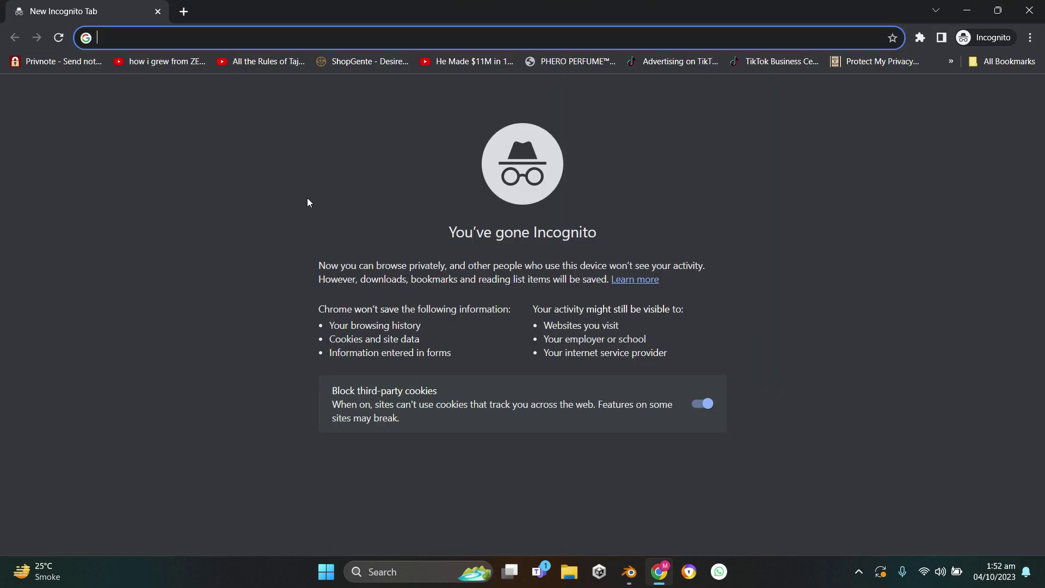
Search 'vrm addon blender' and download the VRM-Addon-for-Blender GitHub repository as a ZIP
type("vrm addon ")
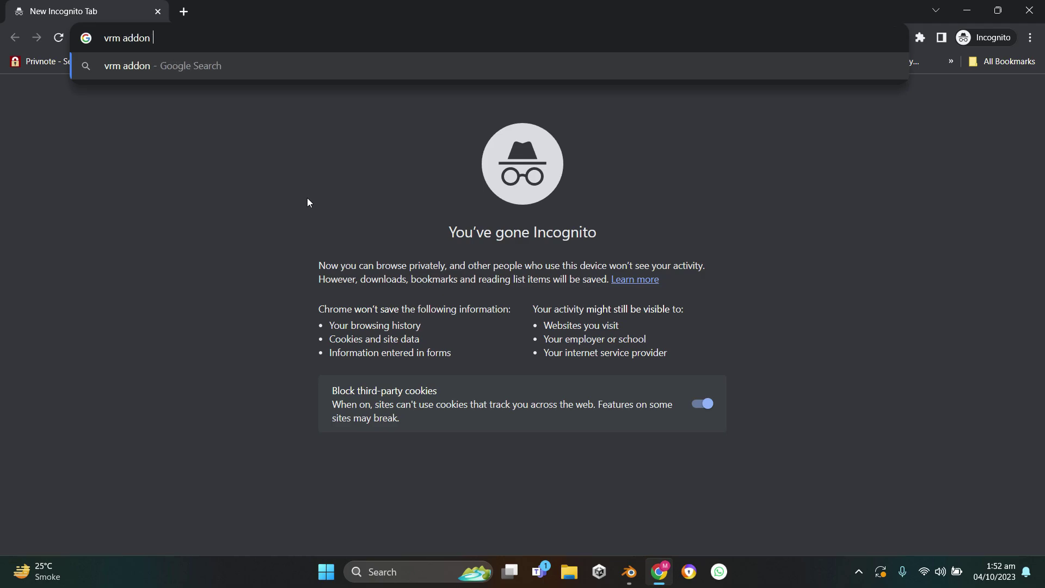
type("blender")
key("Return")
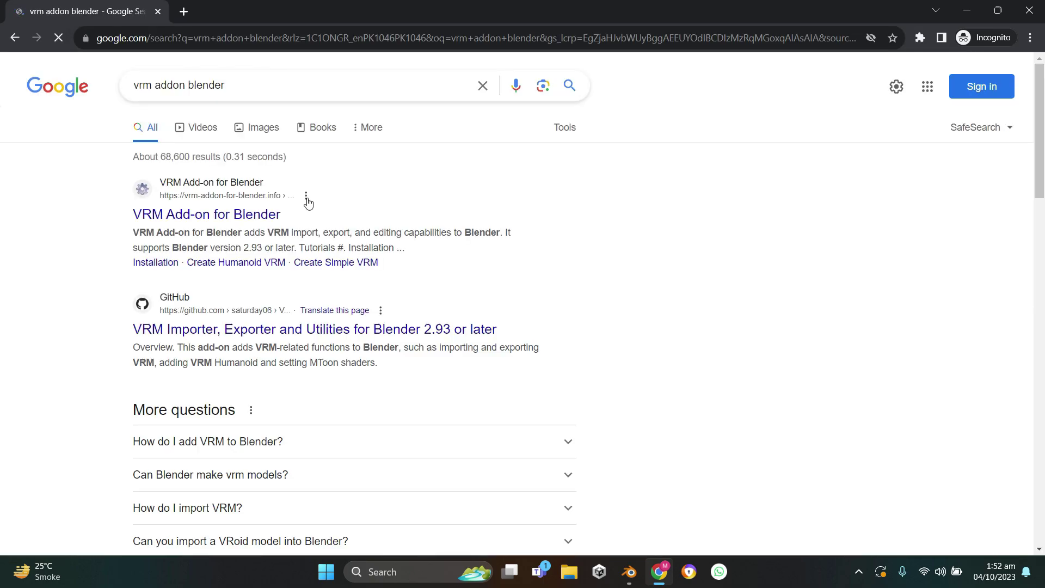
scroll(214, 289, "down", 1)
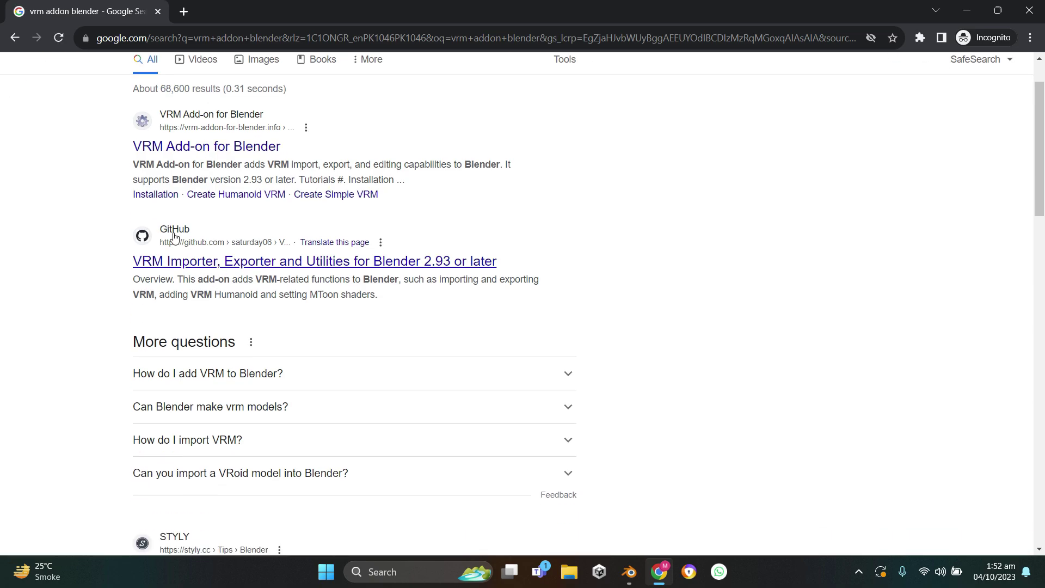
left_click(210, 263)
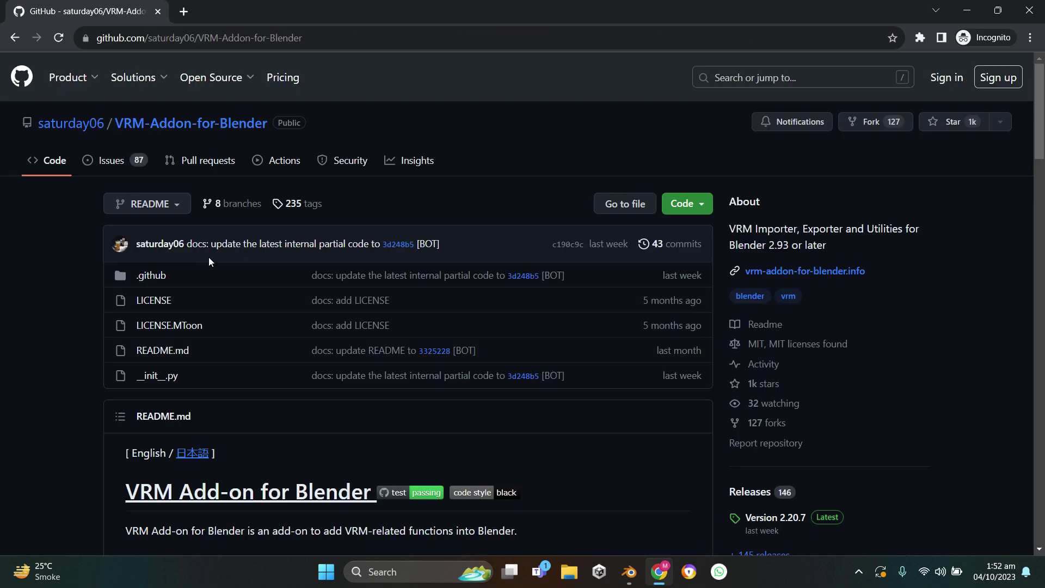
left_click(684, 203)
left_click(522, 417)
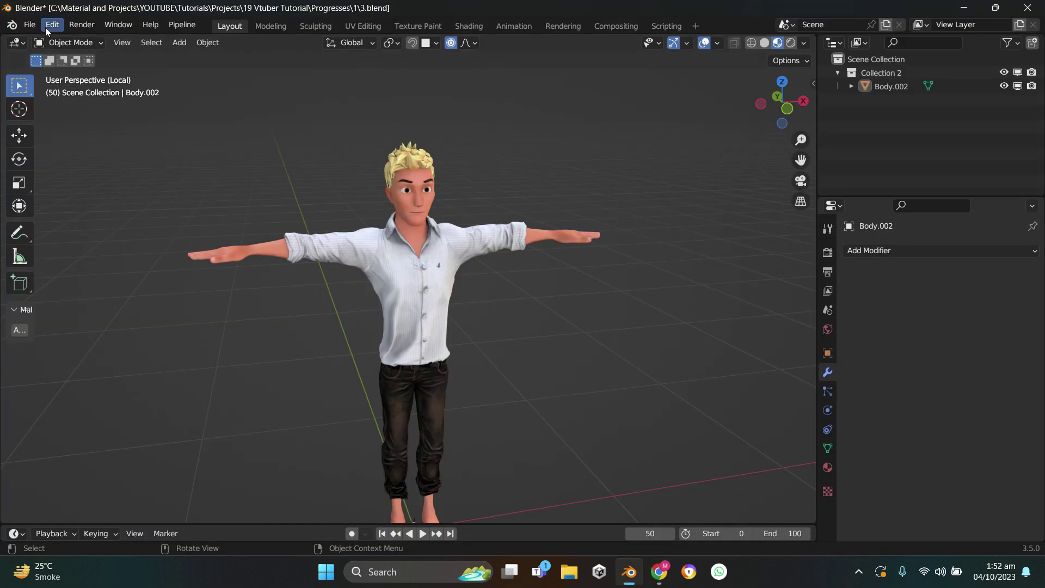
Install VRM_Addon_for_Blender-release_2.zip through the Add-ons section of Blender Preferences
left_click(50, 25)
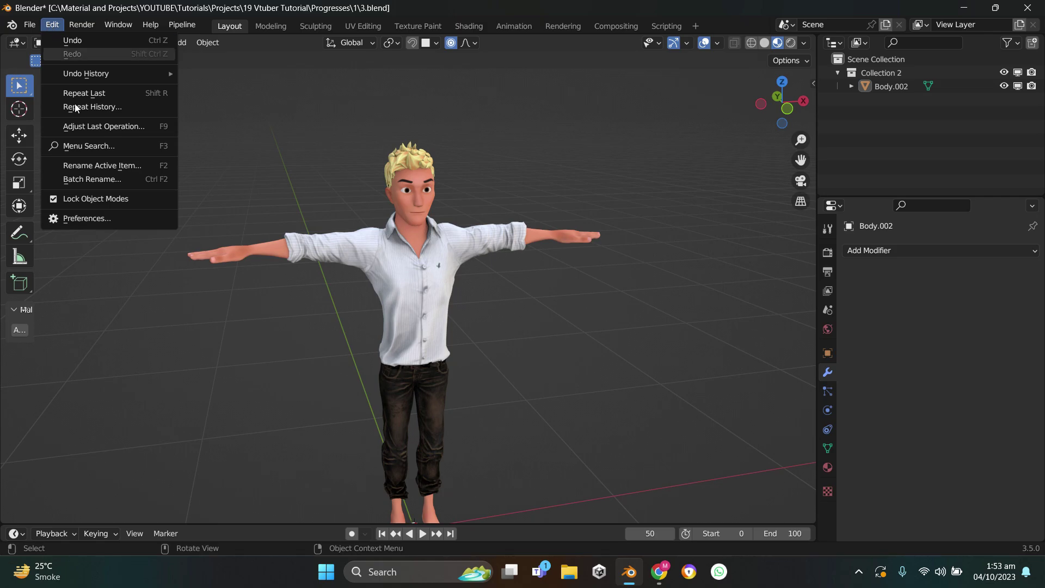
left_click(104, 219)
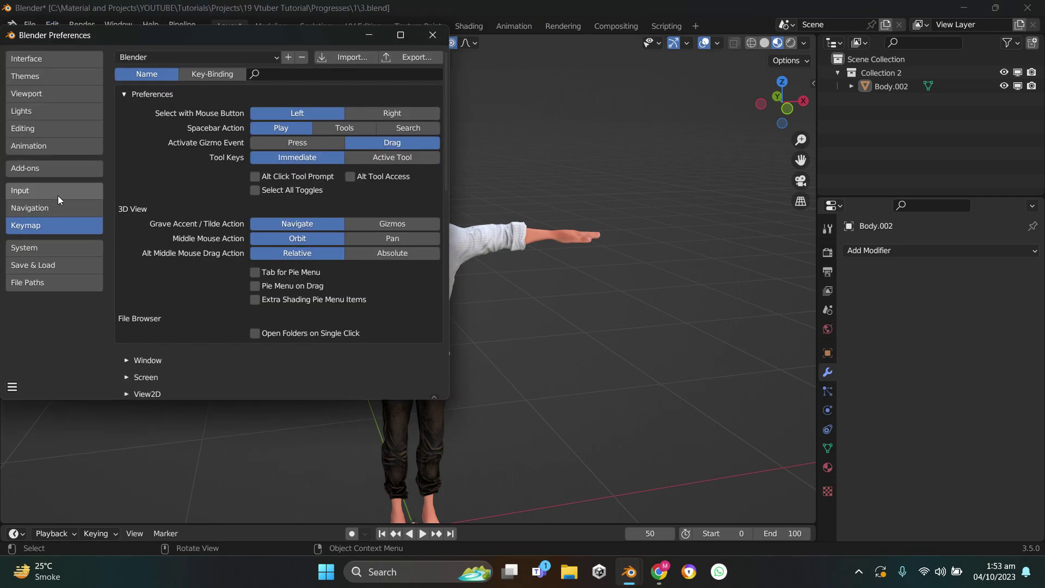
left_click(35, 169)
left_click(344, 56)
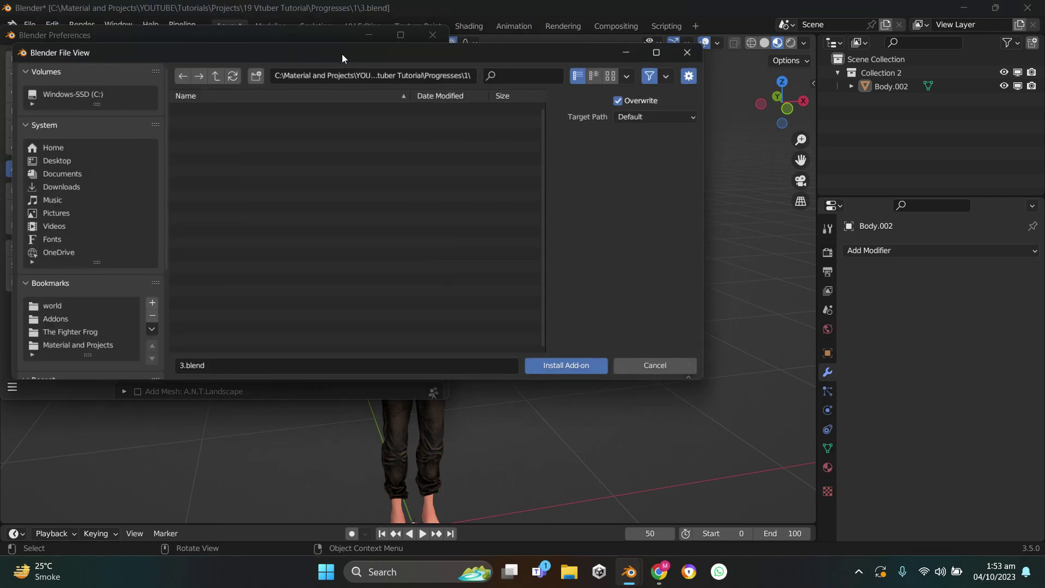
left_click(301, 226)
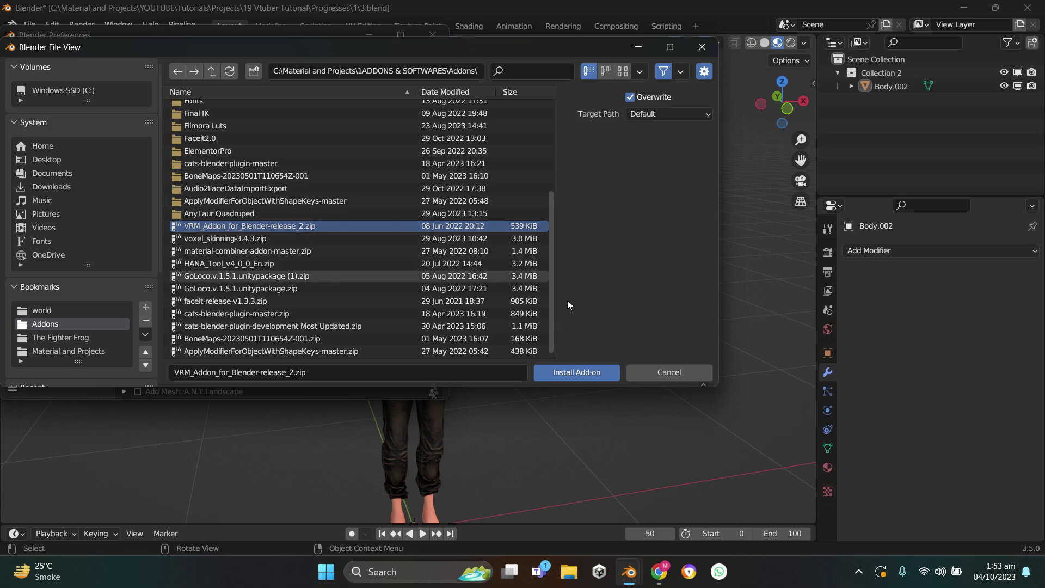
left_click(576, 374)
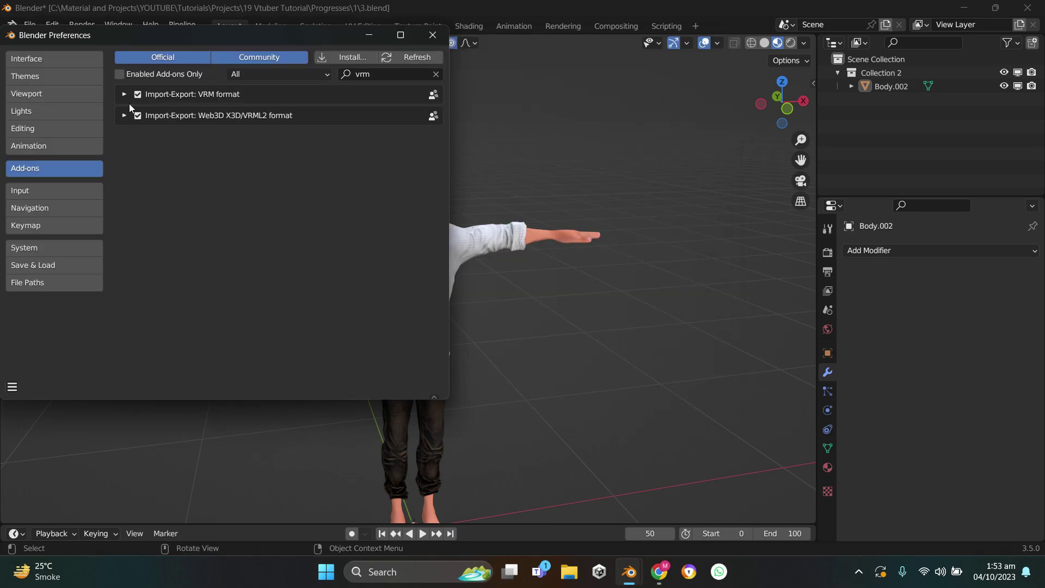
Filter the add-on list for 'vrm' and ensure Import-Export: VRM format is enabled
left_click(437, 74)
left_click(370, 74)
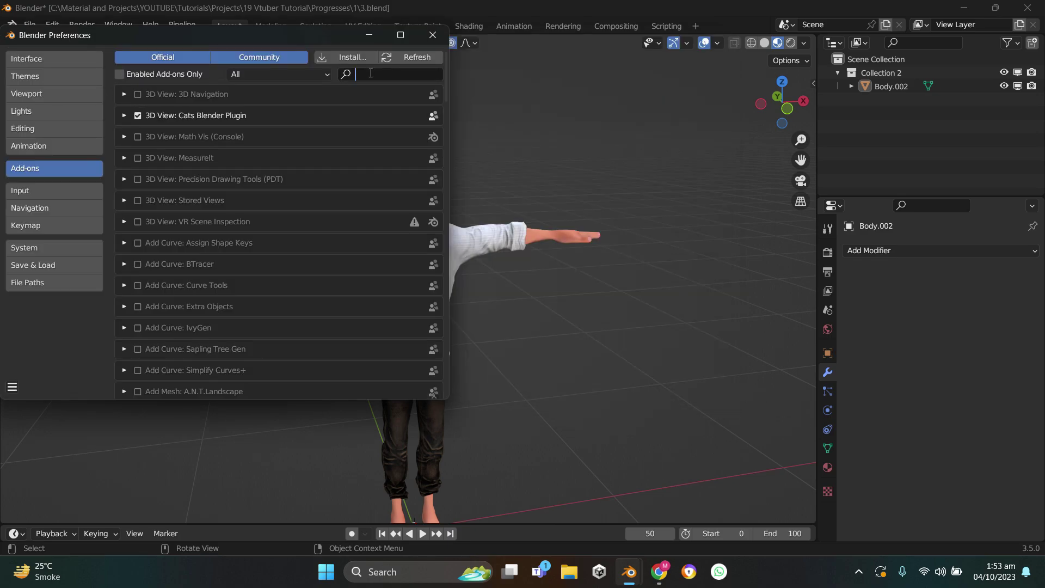
type("vrm")
key("Return")
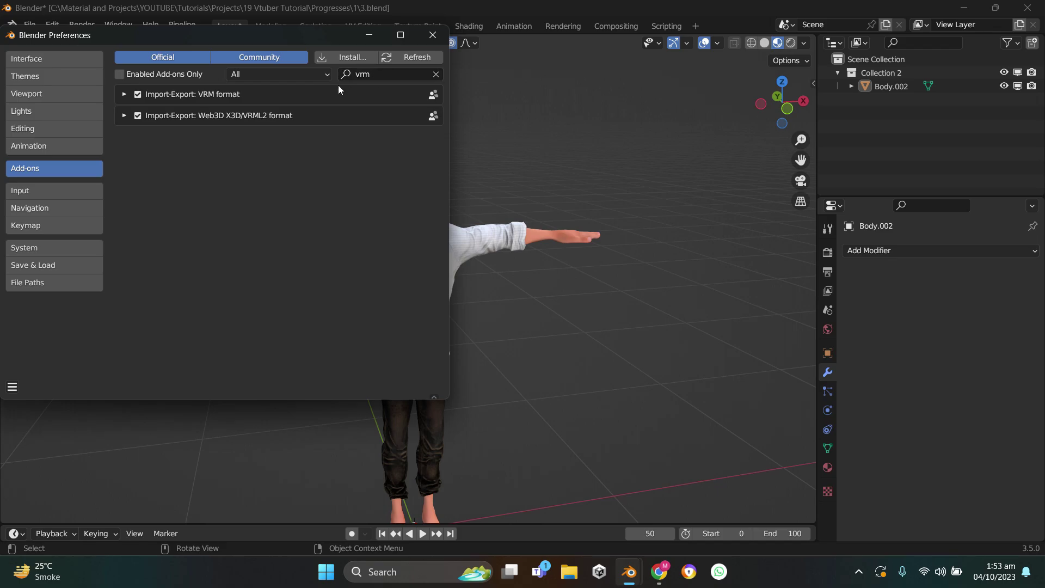
left_click(137, 96)
left_click(137, 95)
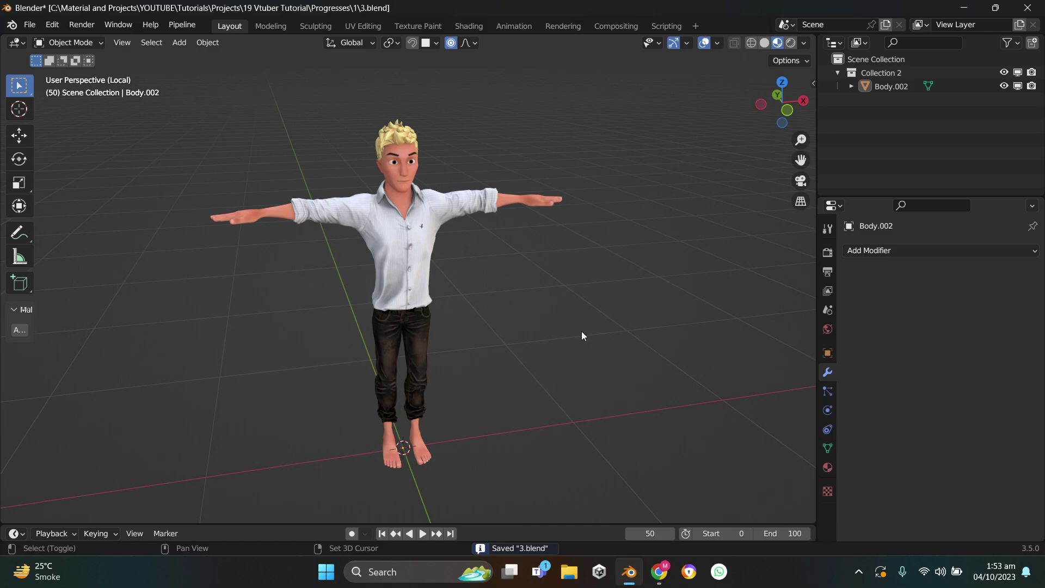
key("shift+a")
Add a VRM Humanoid armature and enable In Front in its Viewport Display settings
mouse_move(557, 360)
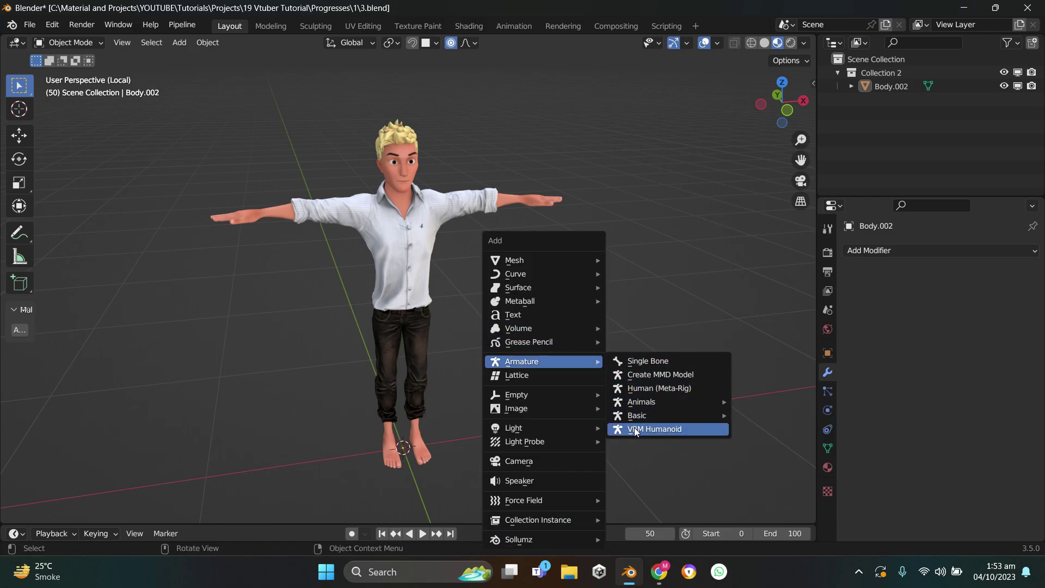
left_click(606, 440)
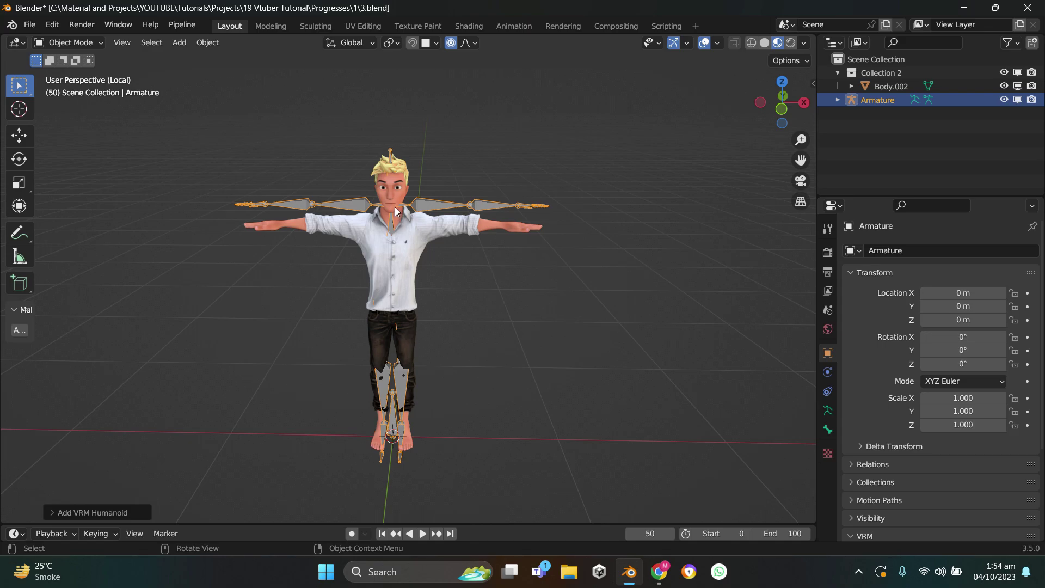
left_click(824, 412)
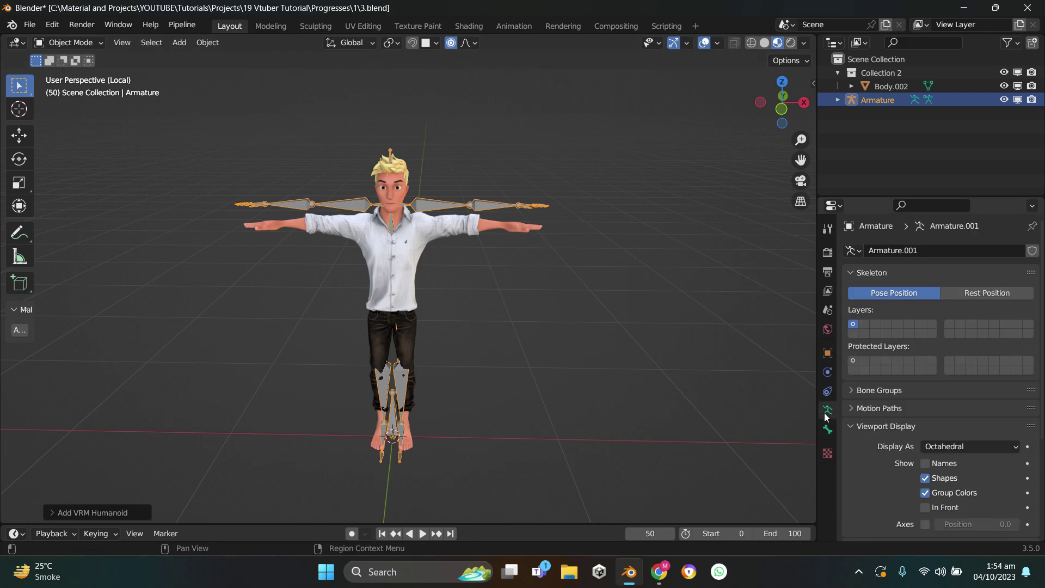
left_click(859, 426)
scroll(862, 418, "down", 2)
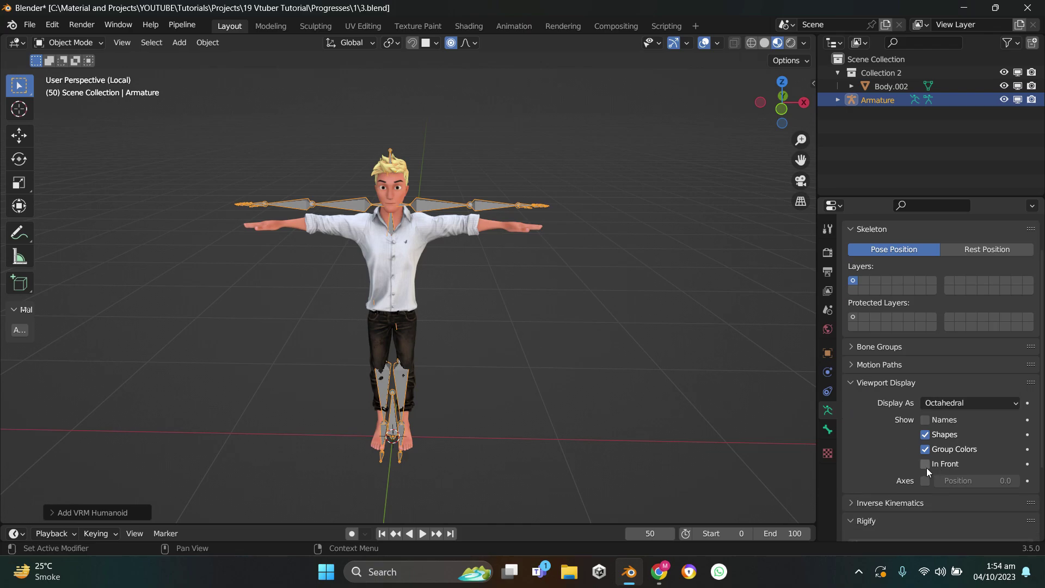
left_click(940, 462)
middle_click_drag(490, 392, 526, 395)
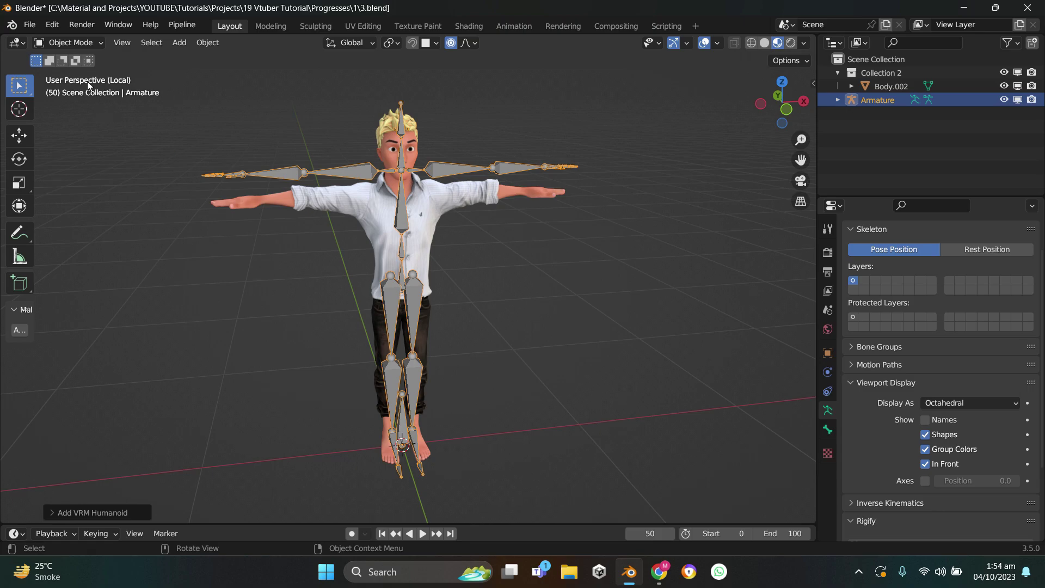
left_click(79, 44)
In Edit Mode, delete the armature's root bone, then view the feet from the front
left_click(54, 73)
middle_click_drag(401, 383, 402, 411)
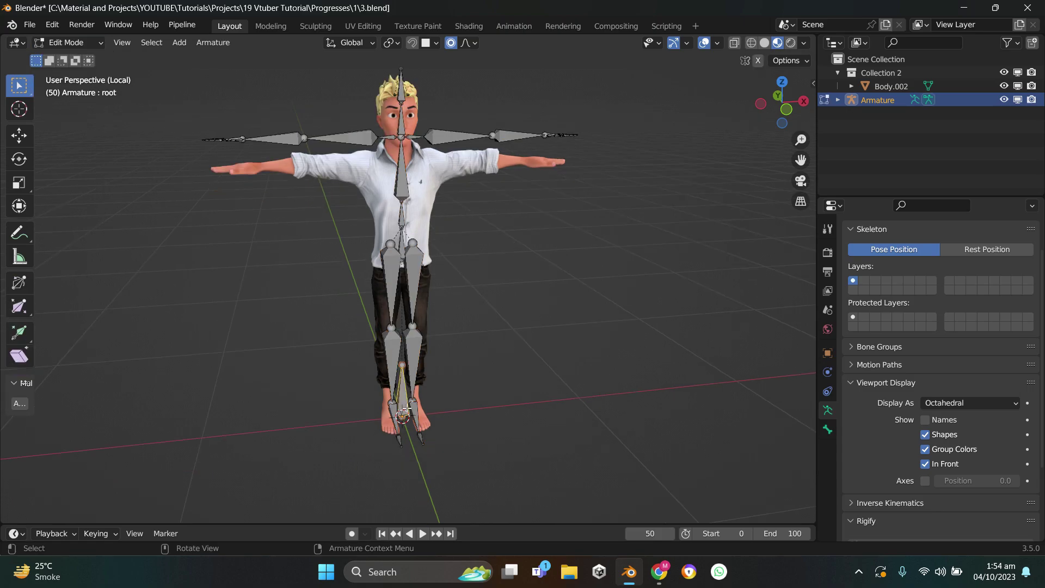
key("x")
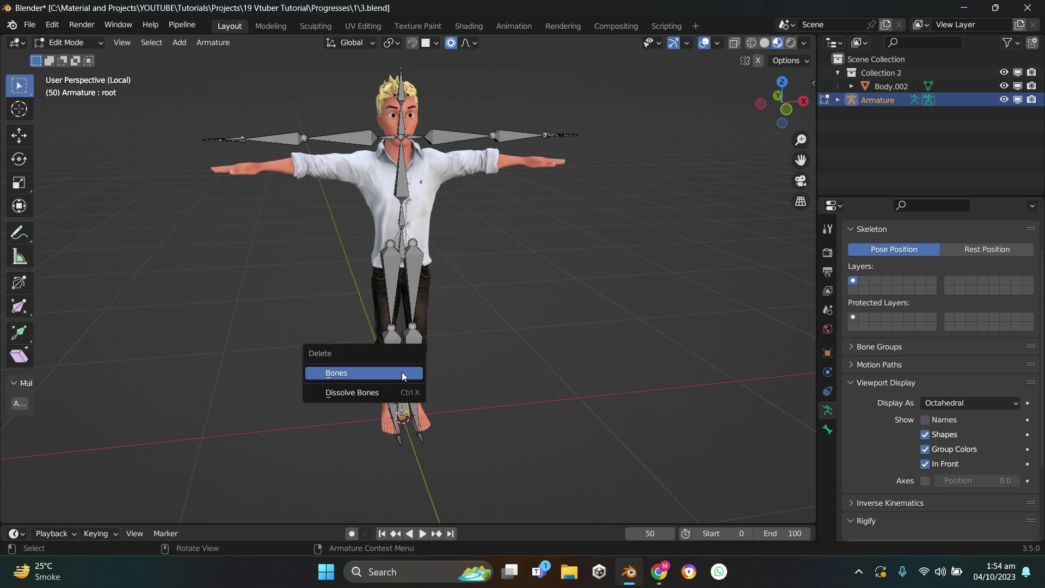
left_click(337, 375)
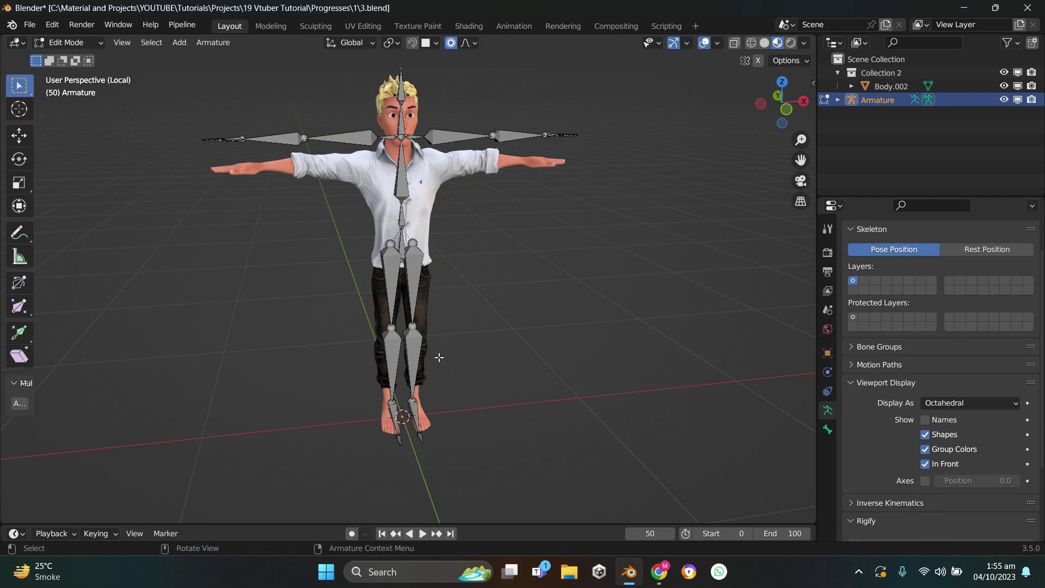
key("KP_1")
scroll(439, 357, "up", 5)
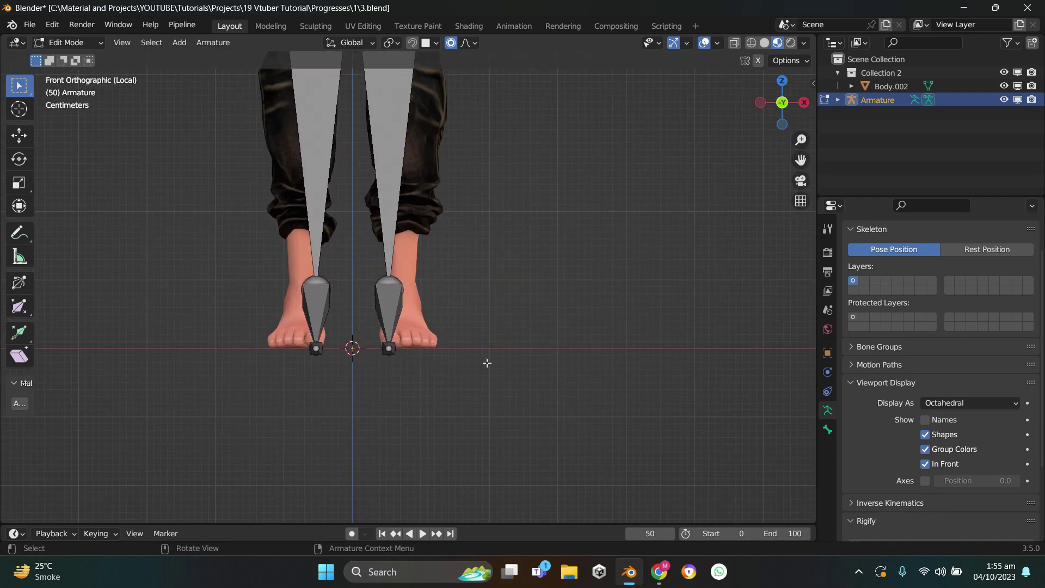
With X-axis mirroring on, move the toes.L bone back along Y and up along Z into the toes
key("KP_3")
scroll(485, 361, "up", 5)
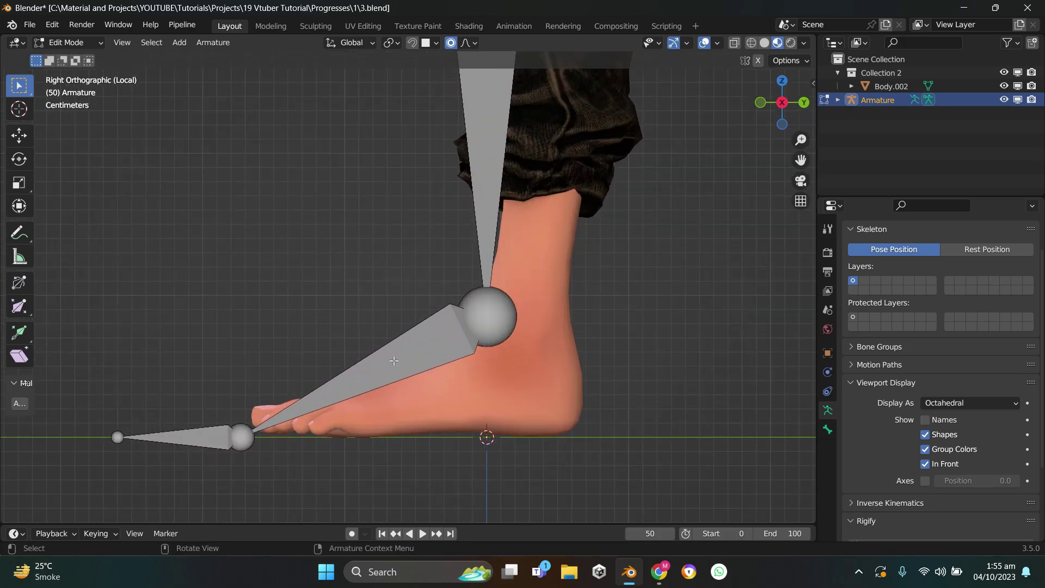
middle_click_drag(394, 360, 411, 308, "shift")
left_click(235, 396)
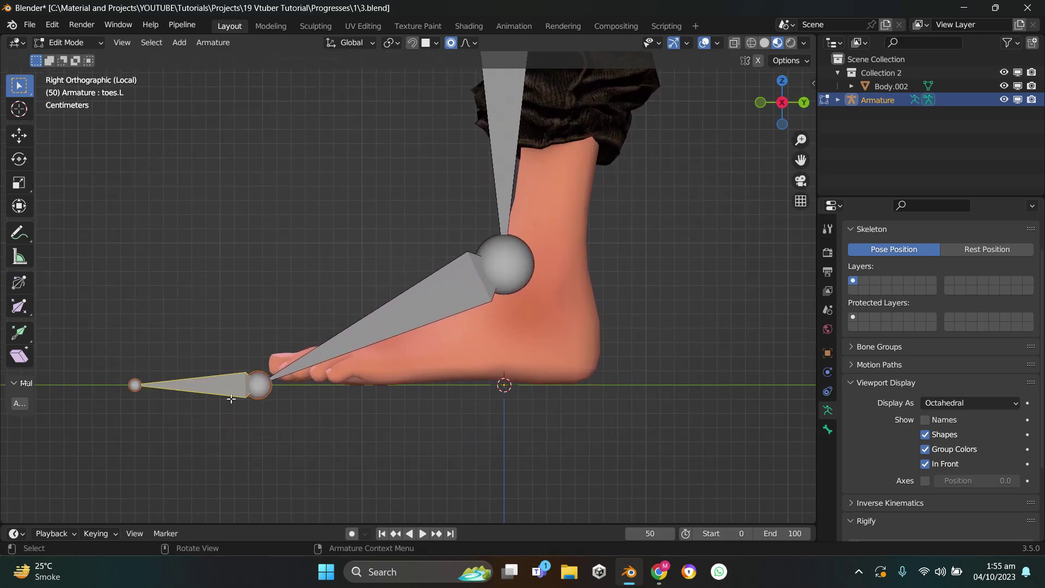
left_click(758, 60)
key("g")
key("y")
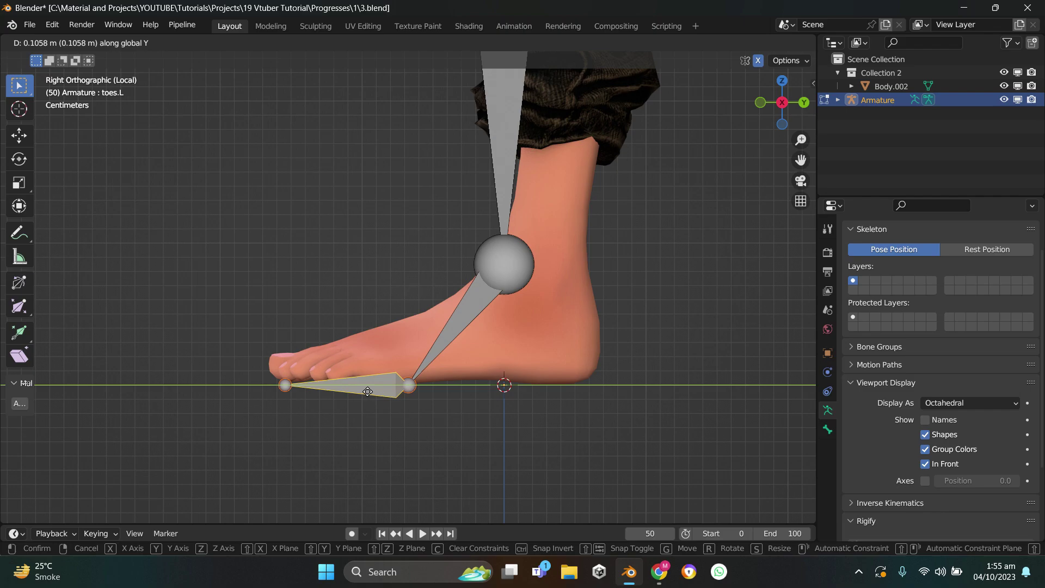
left_click(367, 392)
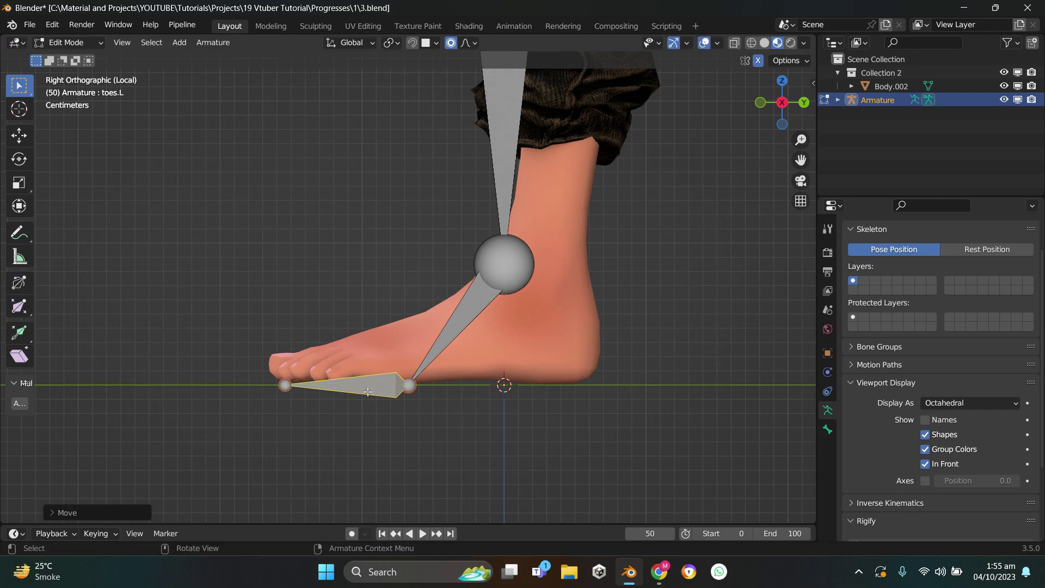
key("g")
key("z")
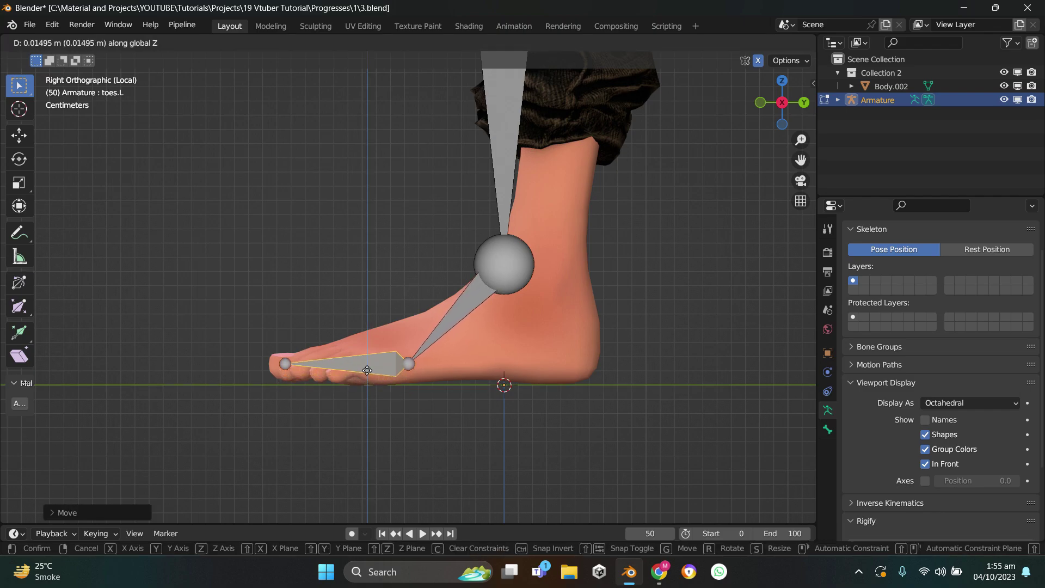
left_click(367, 371)
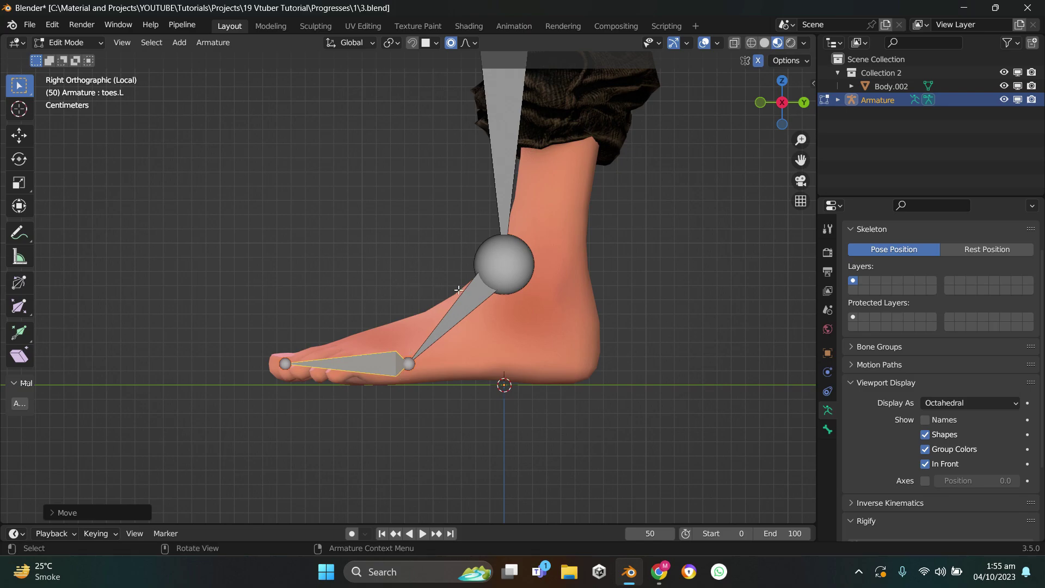
Move the left ankle joint down into the heel
left_click(411, 250)
mouse_move(414, 213)
left_mouse_down()
mouse_move(481, 229)
mouse_move(552, 280)
left_mouse_up()
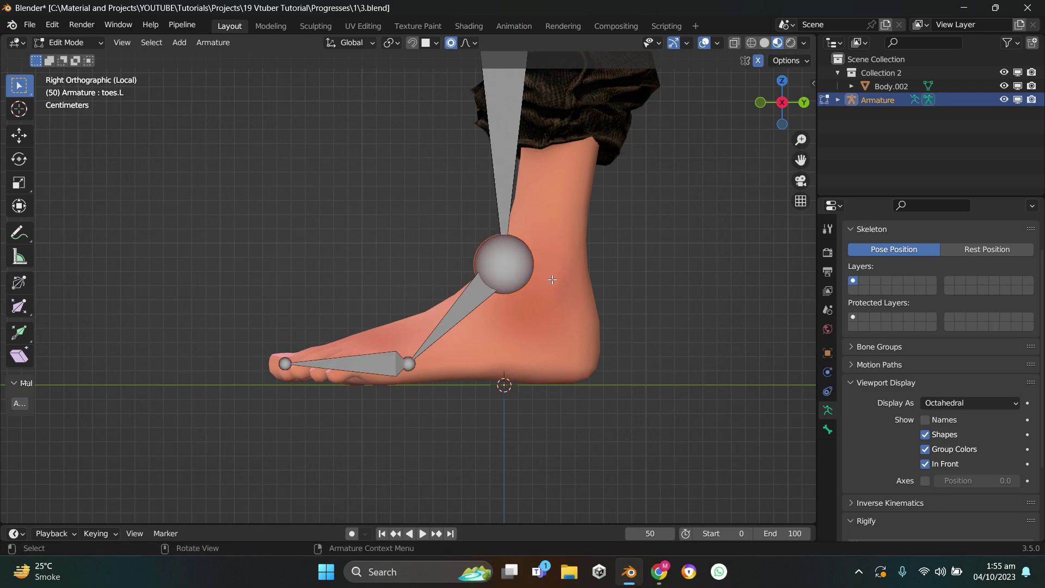
key("g")
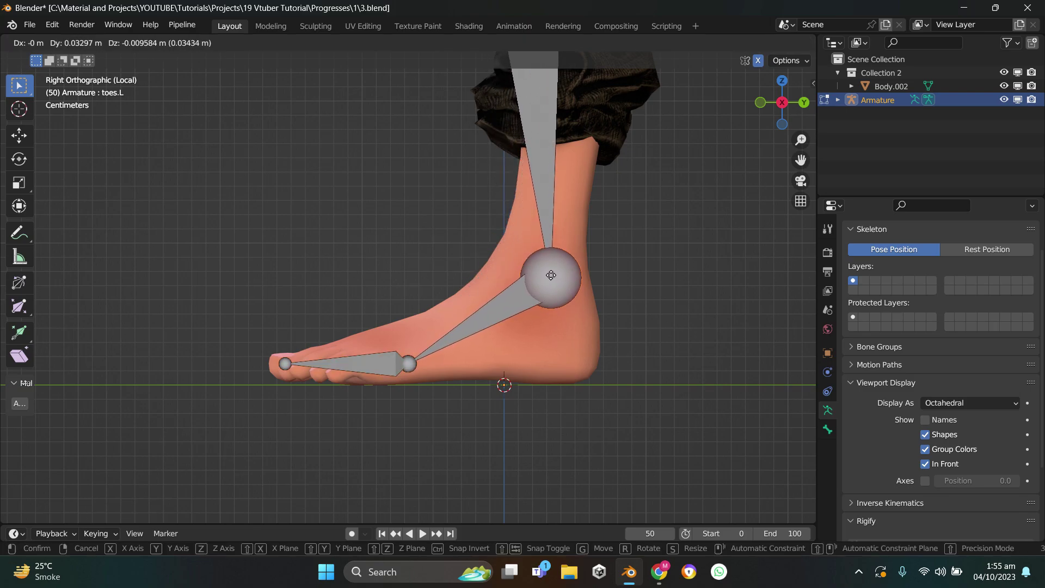
left_click(552, 276)
scroll(551, 275, "down", 4)
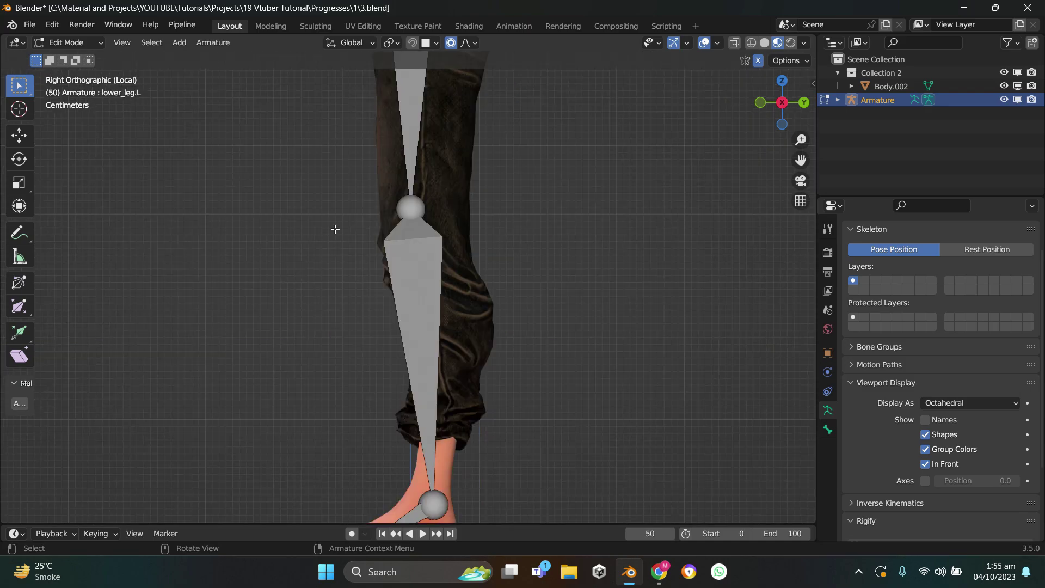
In side view, lower the knee joint to the knee of the trousers
left_click(421, 280)
left_click_drag(346, 189, 462, 221)
middle_click_drag(415, 208, 404, 208, "shift")
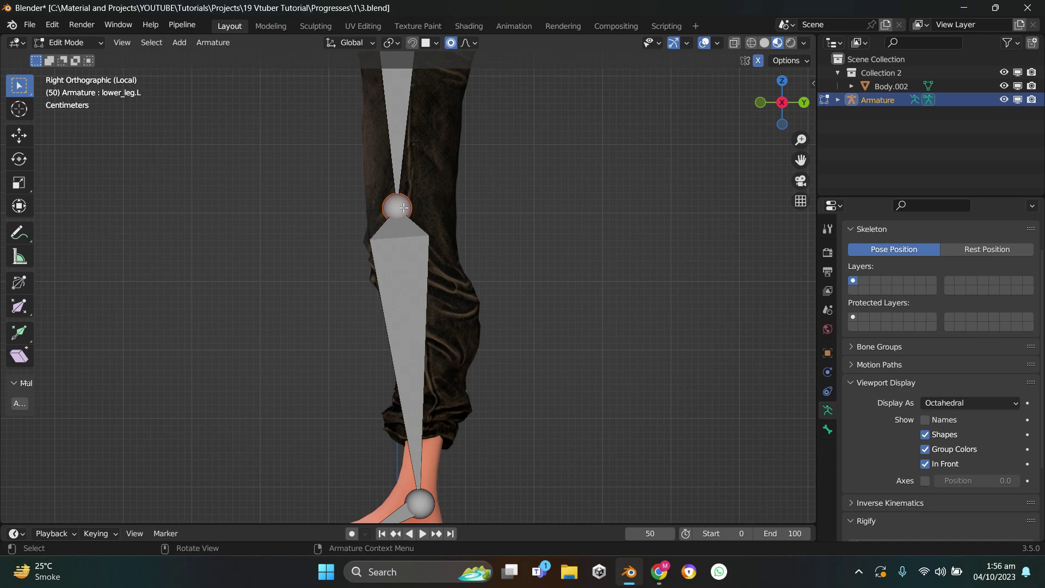
key("g")
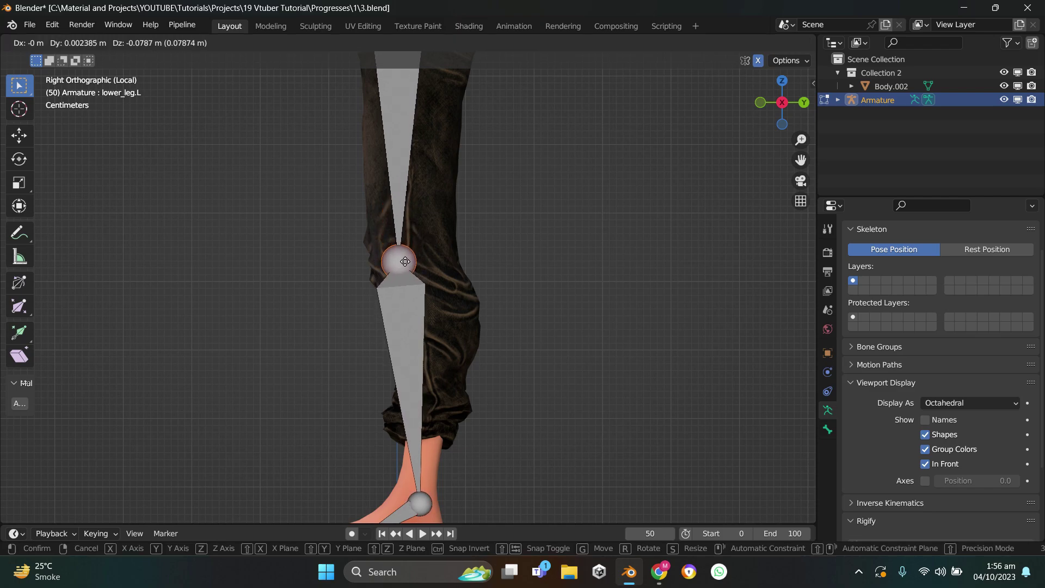
left_click(402, 262)
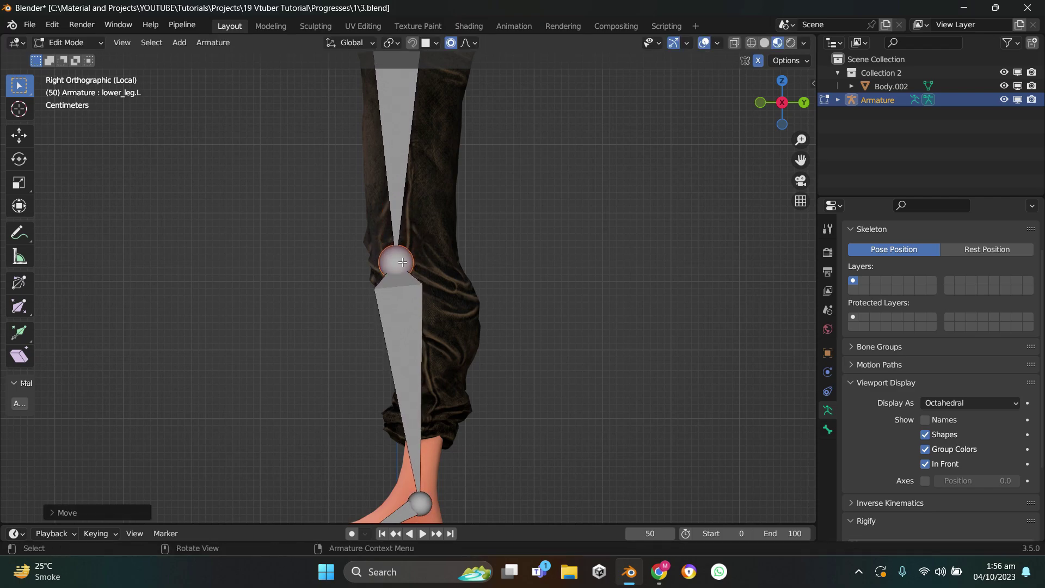
scroll(402, 261, "down", 1)
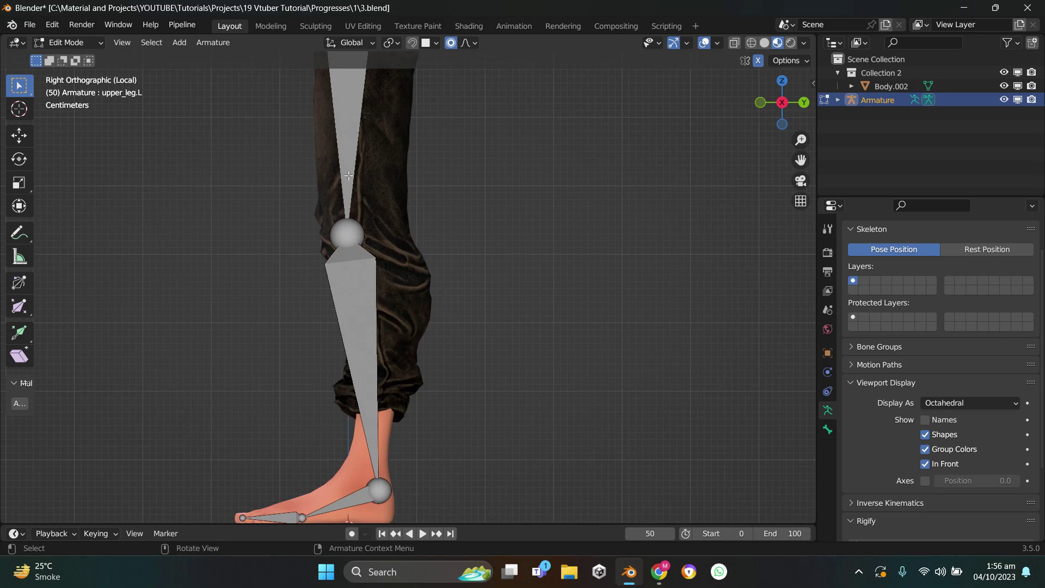
Move the hip joint lower and further back inside the trousers
left_click(349, 176)
middle_click_drag(355, 175, 373, 300, "shift")
scroll(373, 300, "down", 3)
scroll(353, 163, "up", 3)
middle_click_drag(349, 106, 370, 162, "shift")
left_click(359, 128)
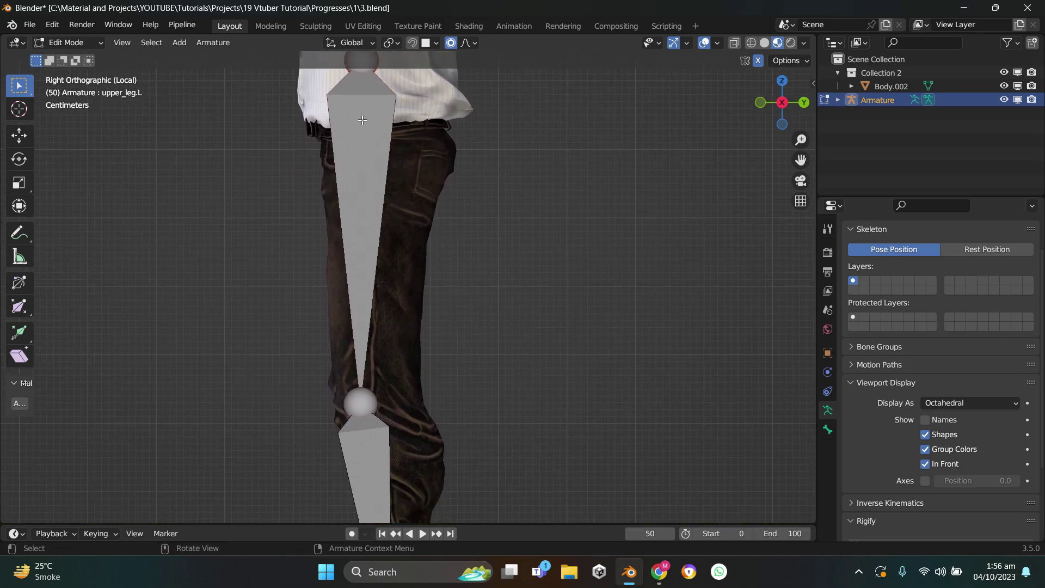
key("g")
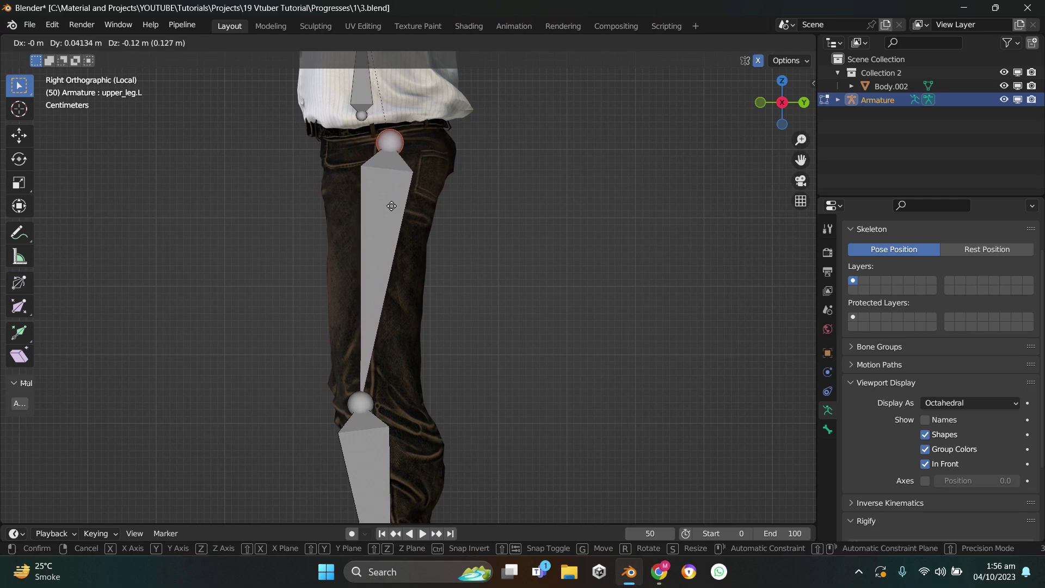
left_click(387, 205)
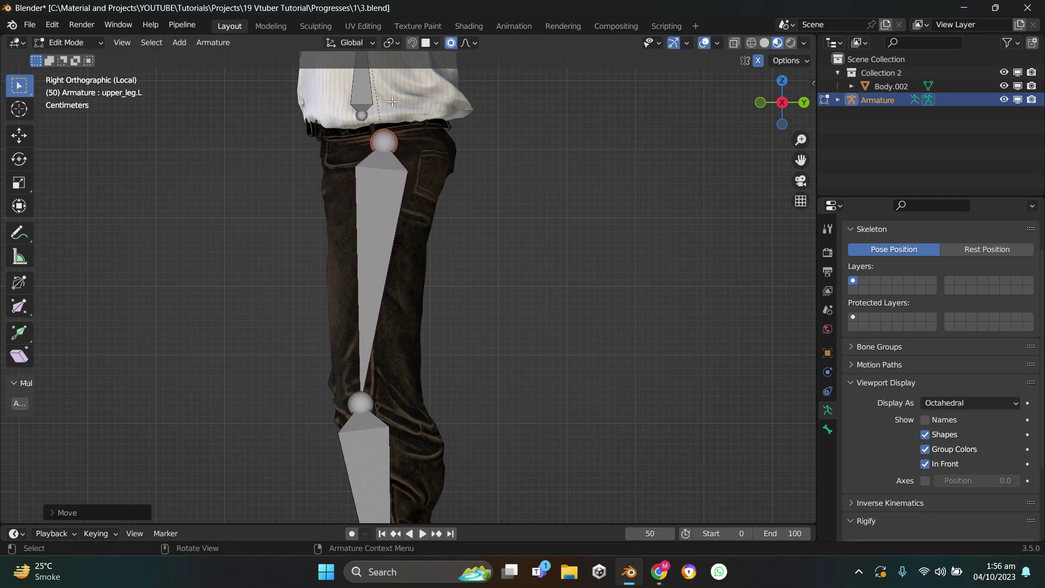
scroll(381, 149, "down", 3)
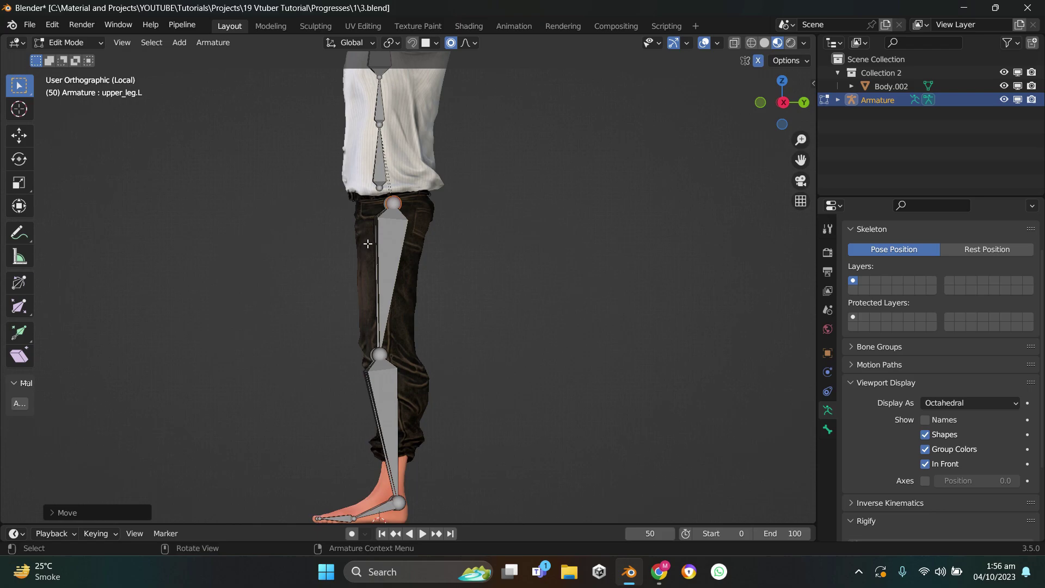
In front view, move both hip joints outward and both knees up and outward symmetrically
key("KP_1")
scroll(367, 243, "up", 2)
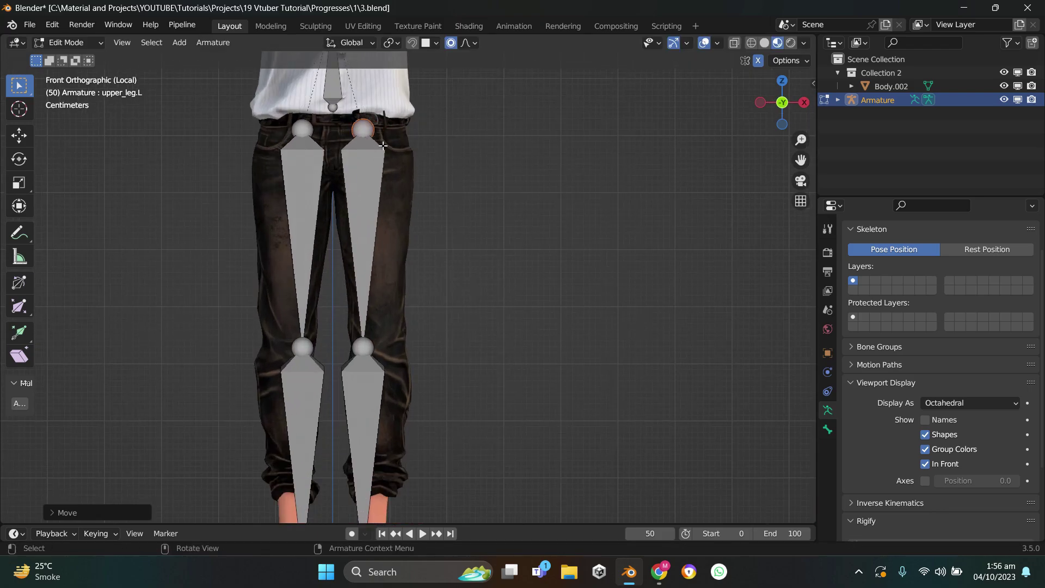
key("g")
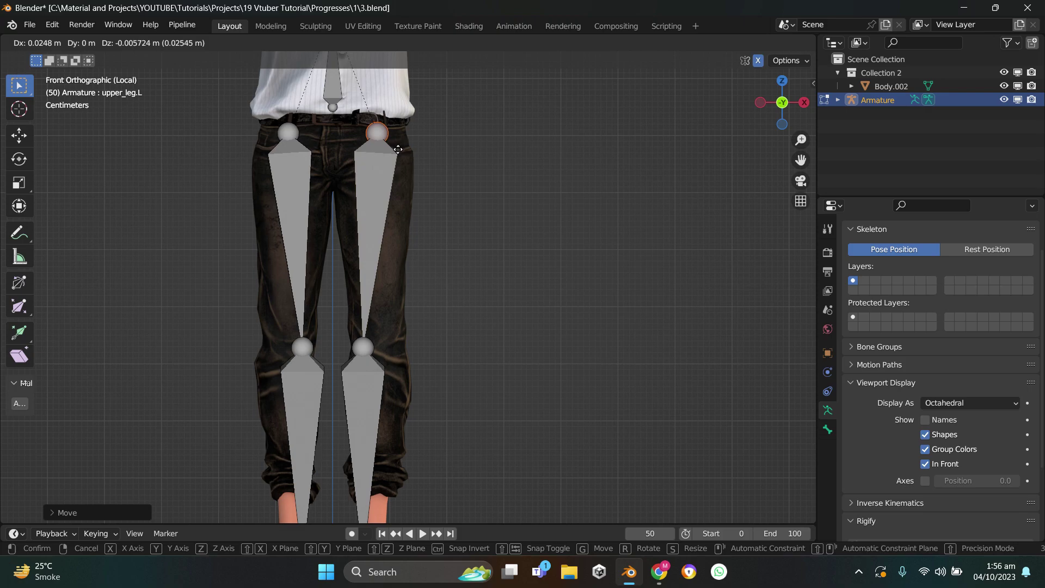
left_click(398, 149)
middle_click_drag(367, 342, 344, 233, "shift")
left_click(357, 251)
key("g")
left_click(393, 234)
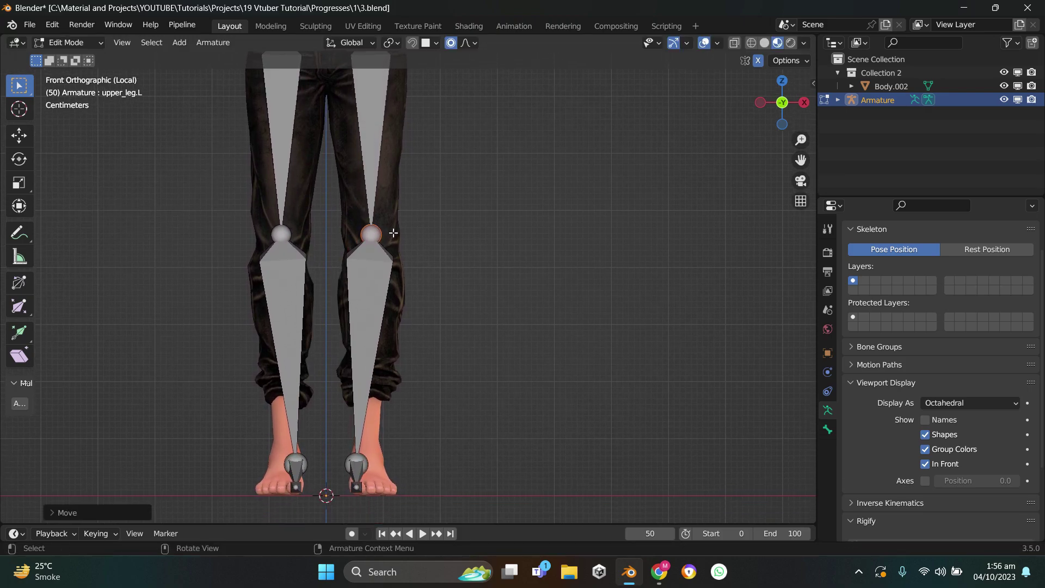
Centre both ankle joints inside the feet
middle_click_drag(382, 390, 367, 271, "shift")
scroll(363, 283, "up", 2)
left_click_drag(278, 346, 327, 422)
left_click_drag(267, 321, 342, 420)
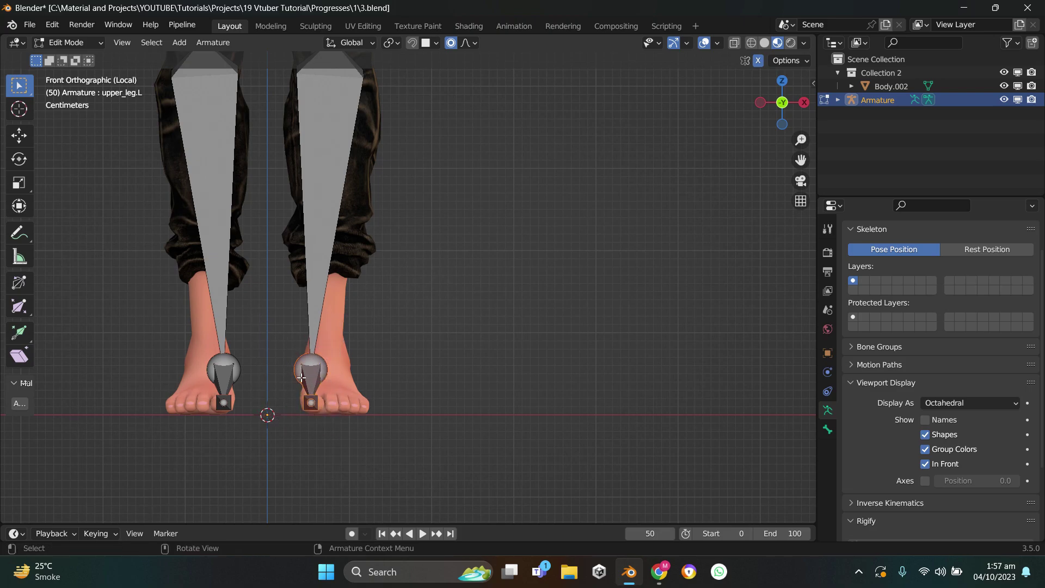
key("g")
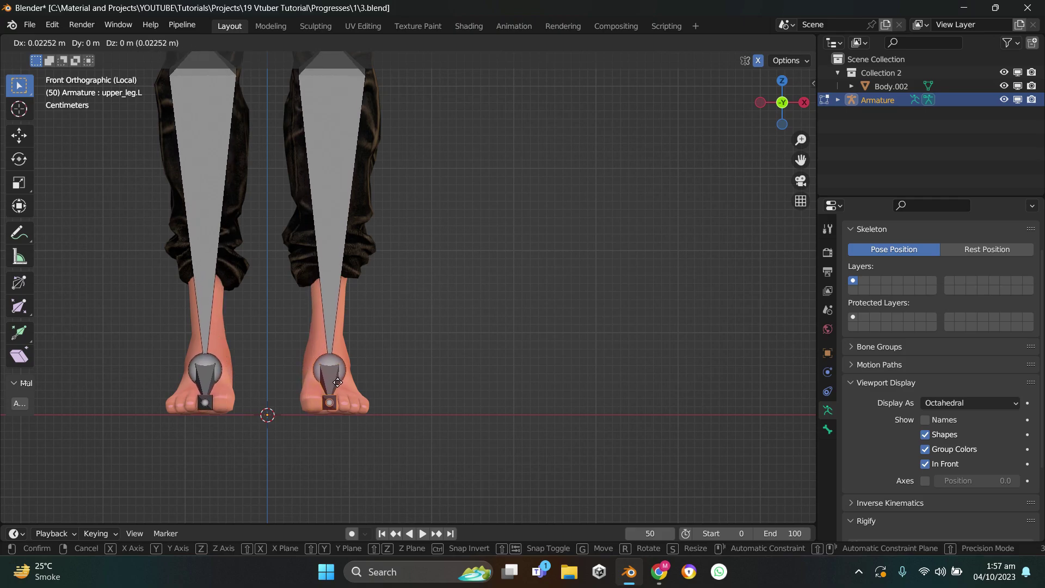
left_click(341, 384)
Check the legs from the side, then start moving the hips bone along Y
middle_click_drag(341, 384, 419, 402)
scroll(420, 402, "up", 3)
middle_click_drag(423, 459, 567, 364)
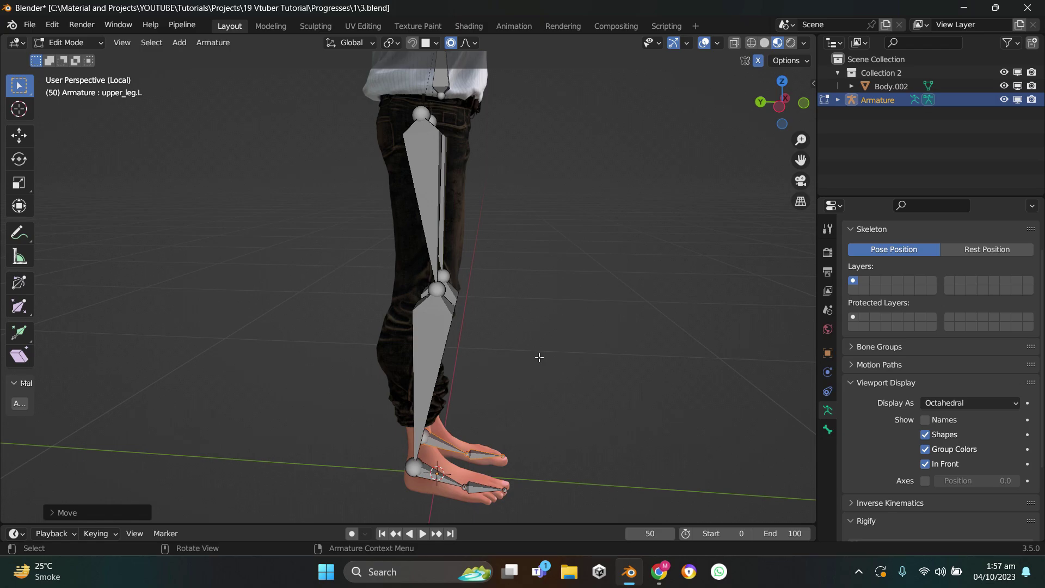
key("KP_3")
middle_click_drag(419, 240, 423, 469, "shift")
scroll(402, 419, "up", 3)
left_click(355, 381)
scroll(358, 272, "down", 7)
key("shift+b")
left_click_drag(361, 129, 436, 304)
scroll(428, 354, "up", 2)
key("g")
key("y")
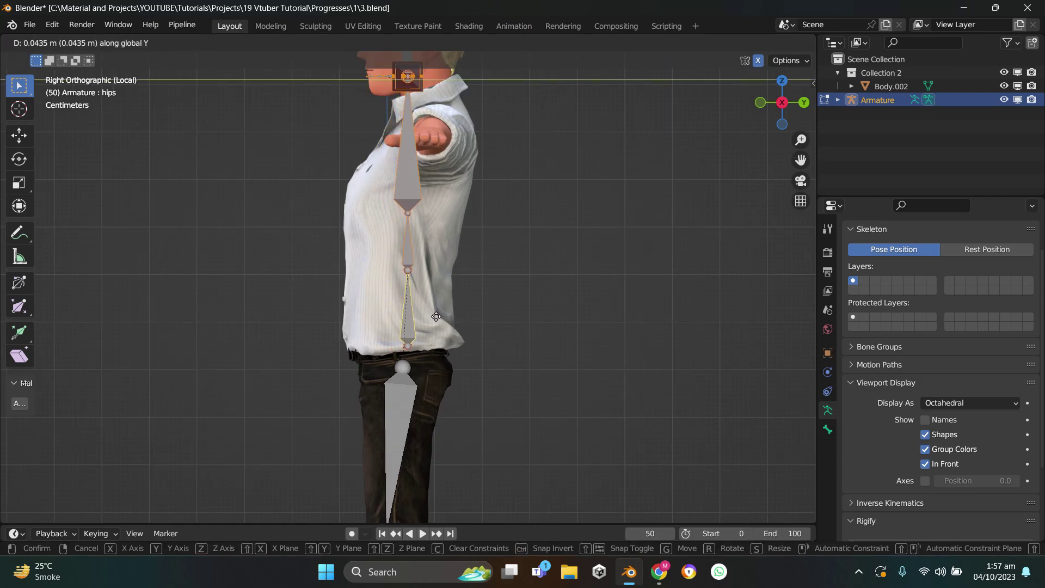
Place the hips bone and reposition its top joint inside the torso
left_click(436, 317)
scroll(443, 319, "up", 5)
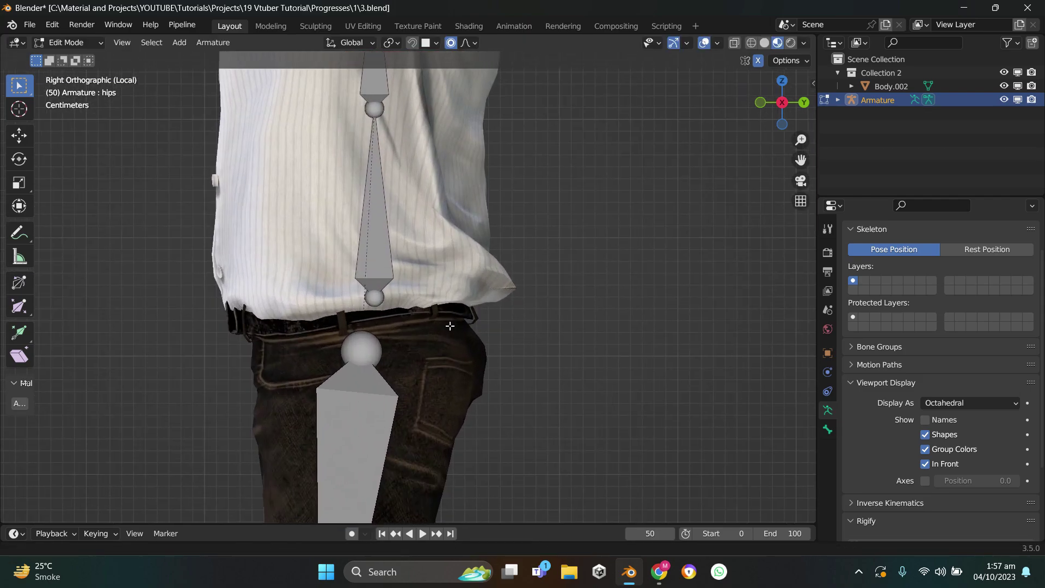
left_click(376, 299)
key("g")
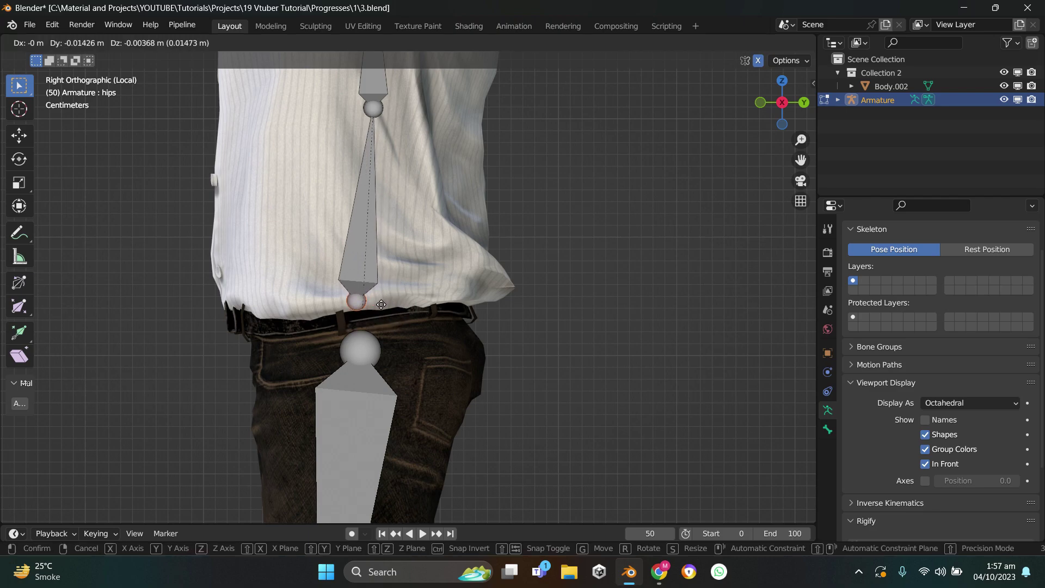
left_click(381, 305)
scroll(378, 289, "down", 2)
Move the spine and chest joints to follow the torso's side profile
left_click(403, 214)
key("g")
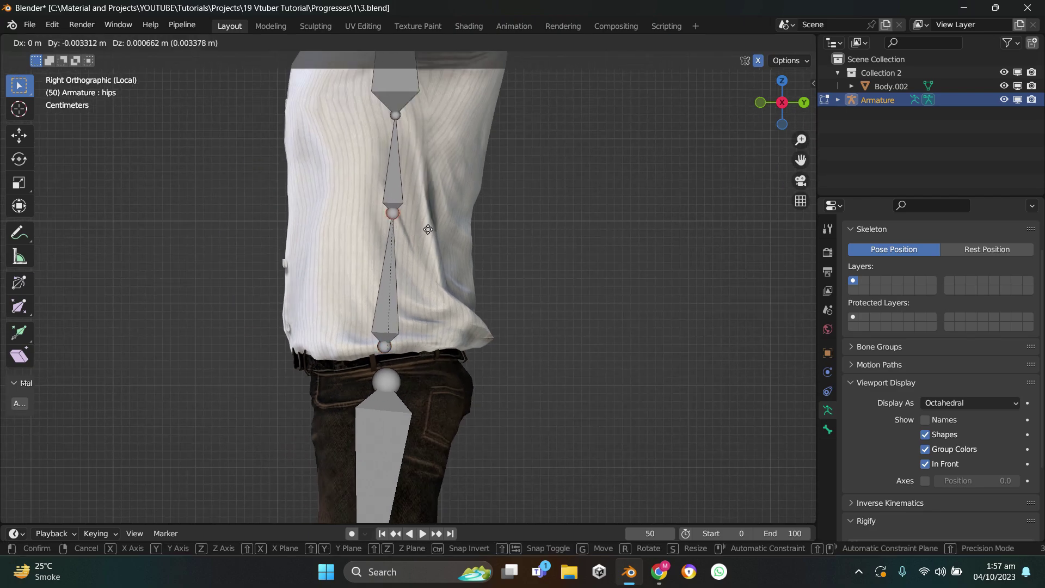
left_click(420, 229)
middle_click_drag(382, 105, 381, 234, "shift")
left_click(394, 243)
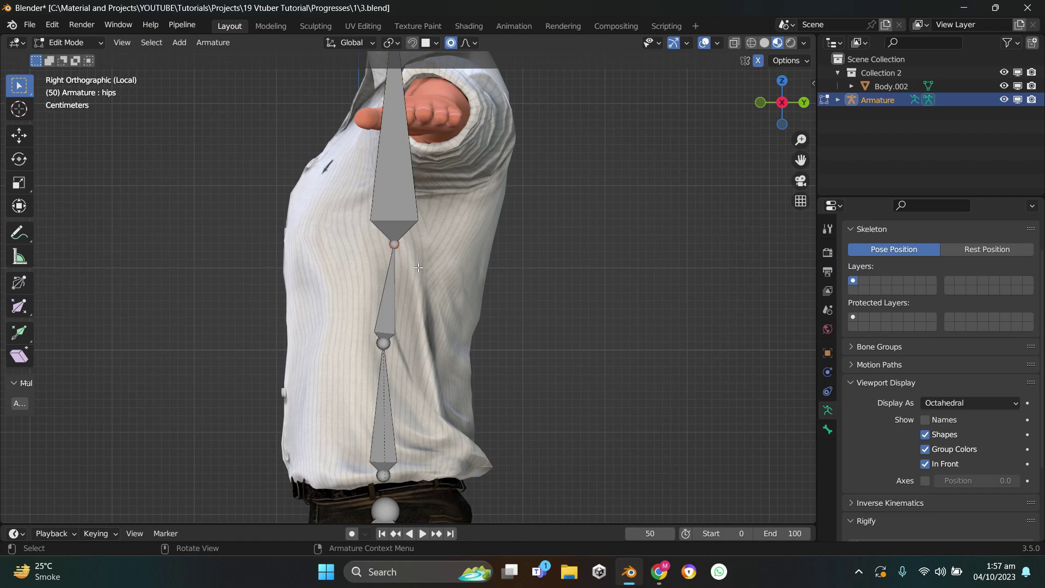
key("g")
left_click(414, 252)
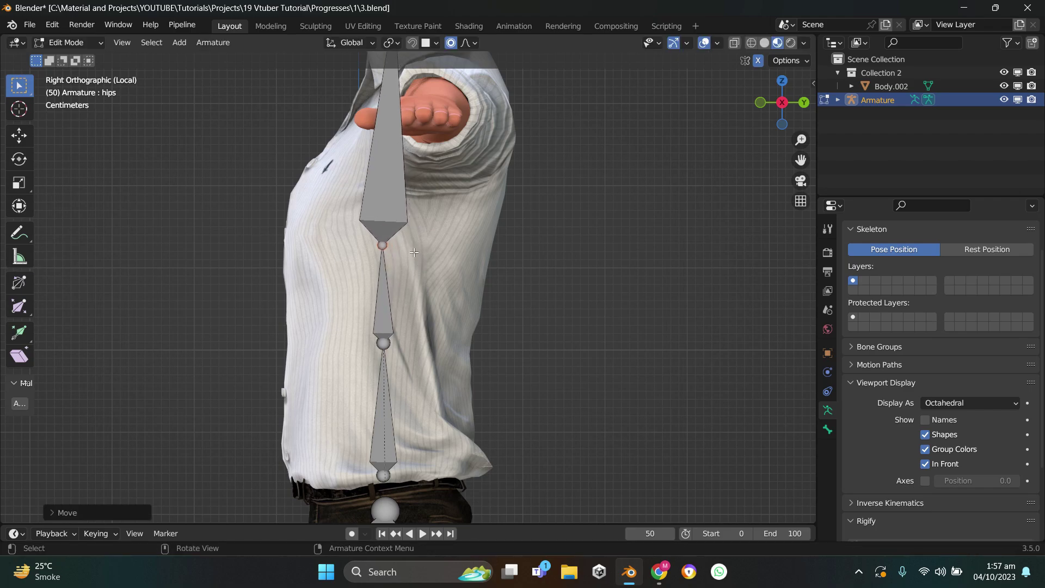
scroll(414, 252, "down", 3)
scroll(399, 316, "up", 4)
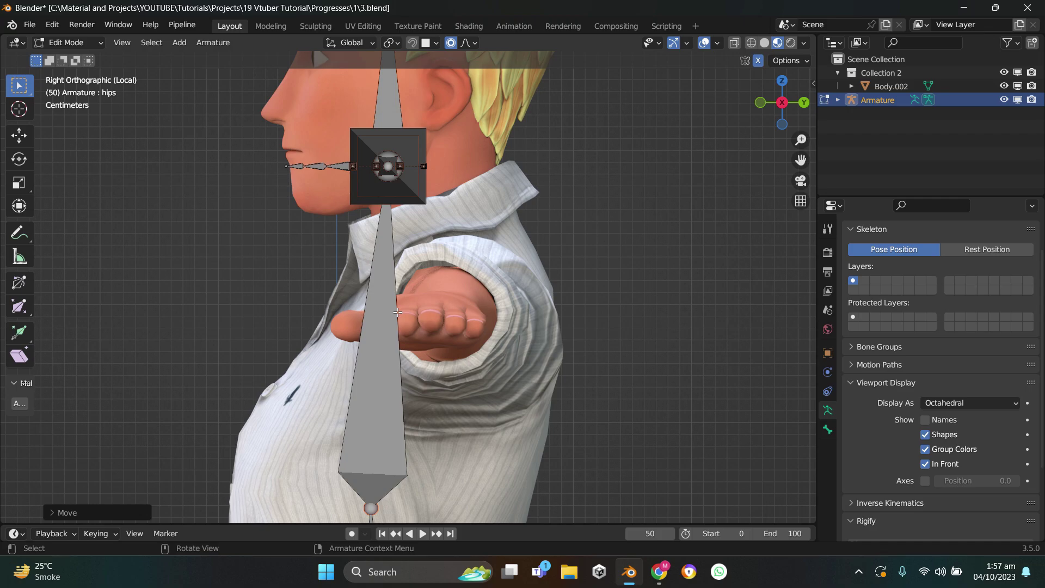
key("KP_1")
Reposition the chest bone's tip inside the upper torso
scroll(390, 303, "down", 5)
middle_click_drag(389, 303, 411, 283, "shift")
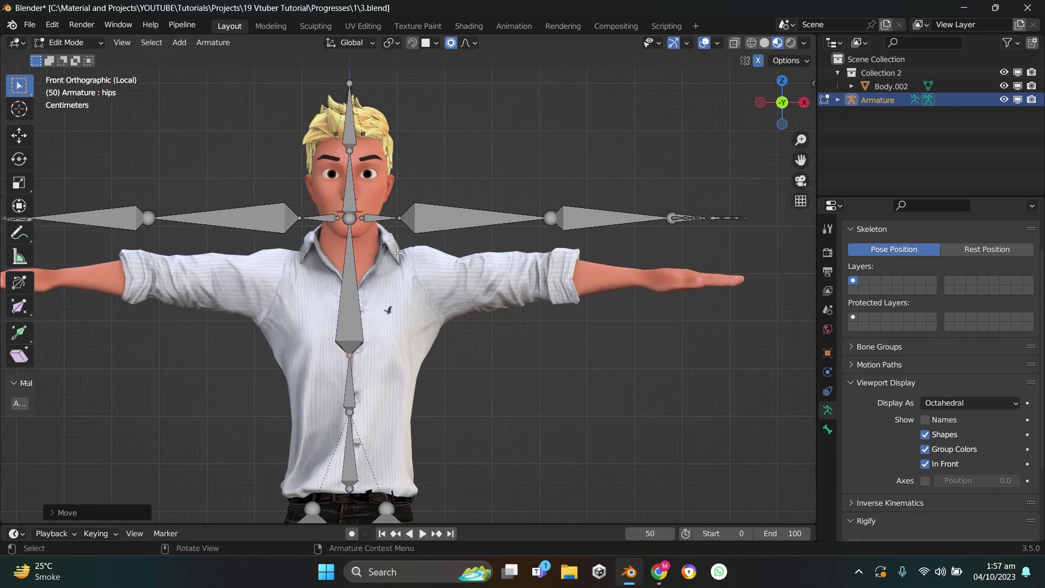
scroll(410, 282, "up", 5)
left_click(258, 120)
scroll(267, 132, "down", 1)
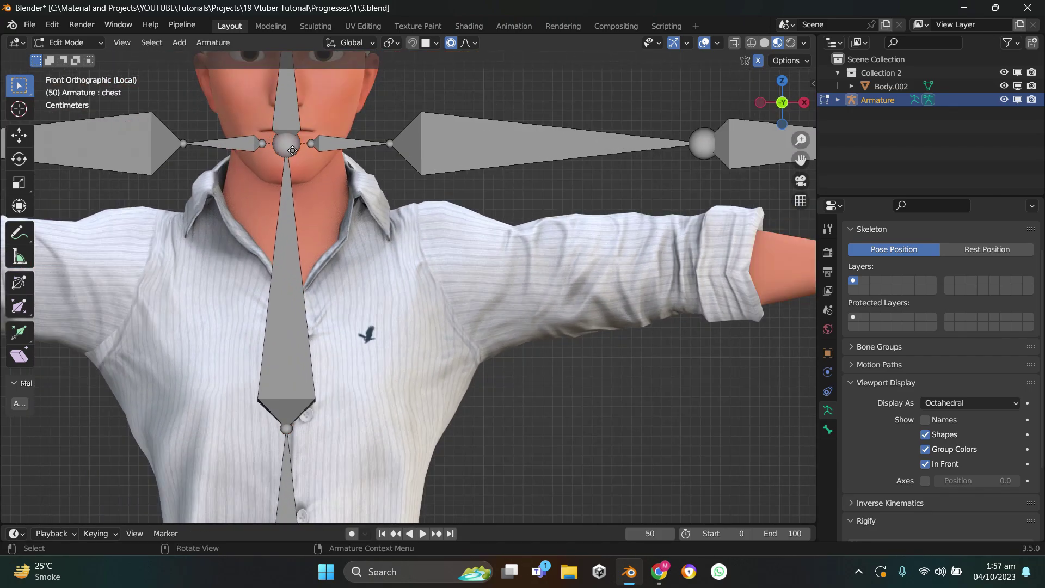
key("g")
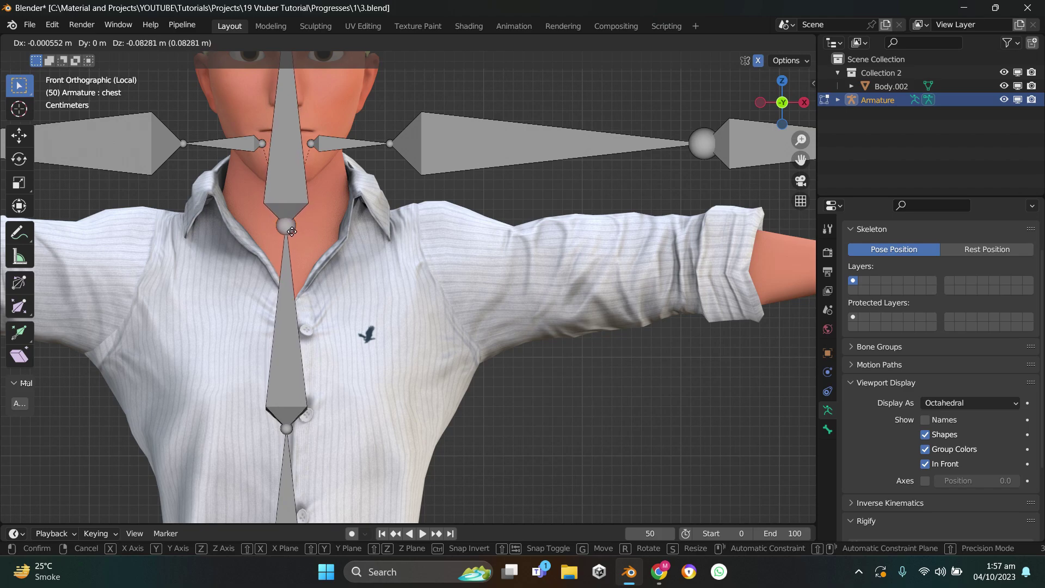
left_click(292, 229)
scroll(310, 217, "down", 2)
Lower the neck bone's tip 0.1345 m so it ends at the chin
left_click(310, 165)
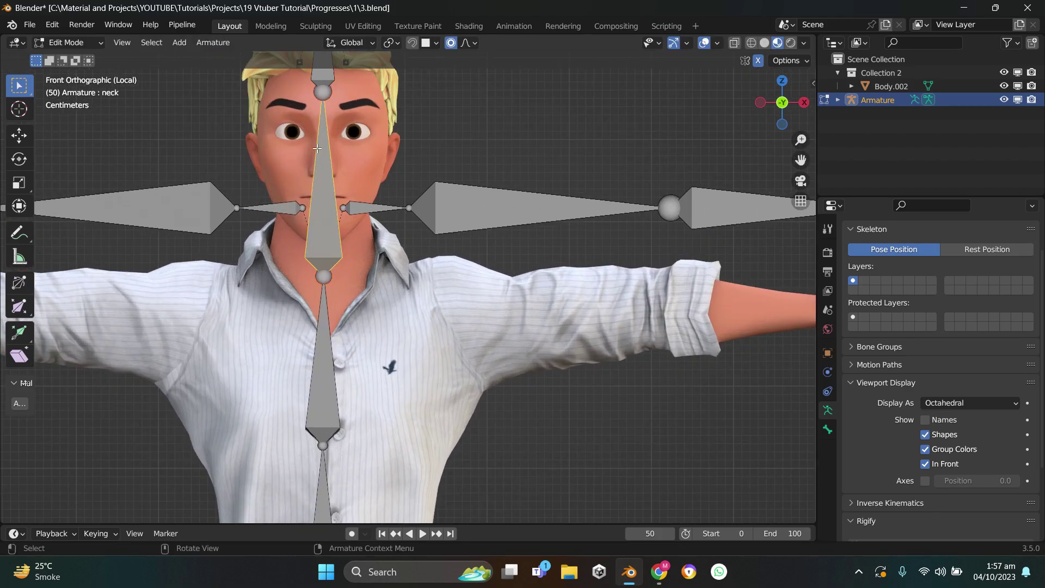
scroll(305, 156, "down", 3)
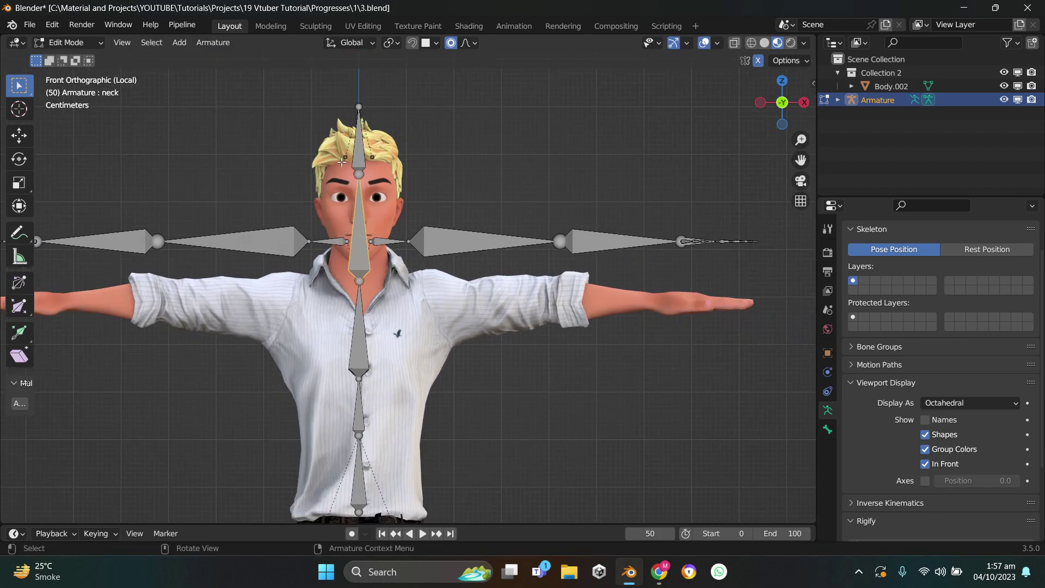
key("alt+a")
scroll(332, 131, "up", 3)
key("g")
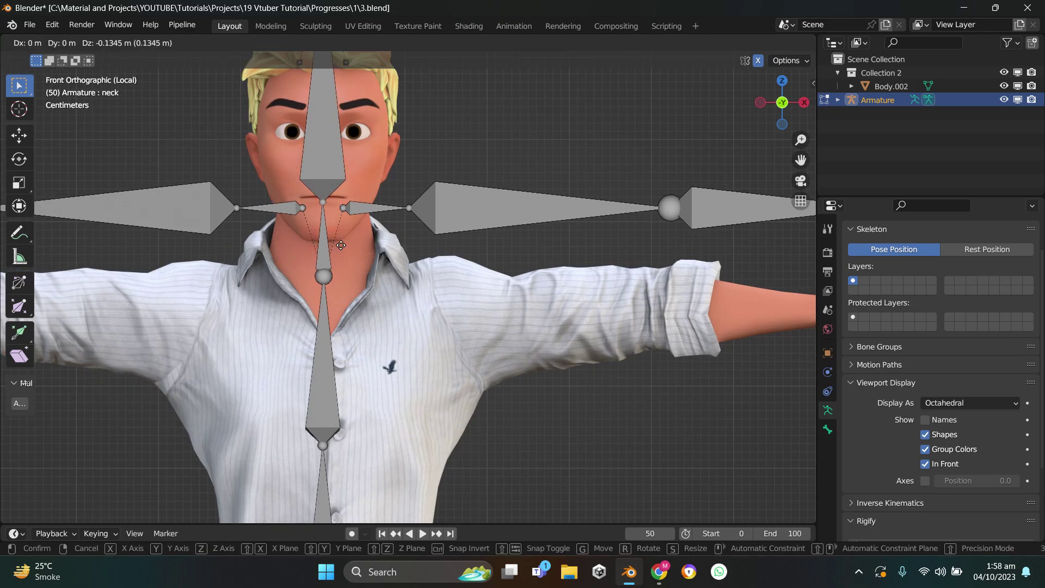
left_click(341, 241)
middle_click_drag(470, 275, 372, 269)
scroll(484, 289, "up", 2)
scroll(452, 302, "down", 4)
scroll(372, 269, "down", 2)
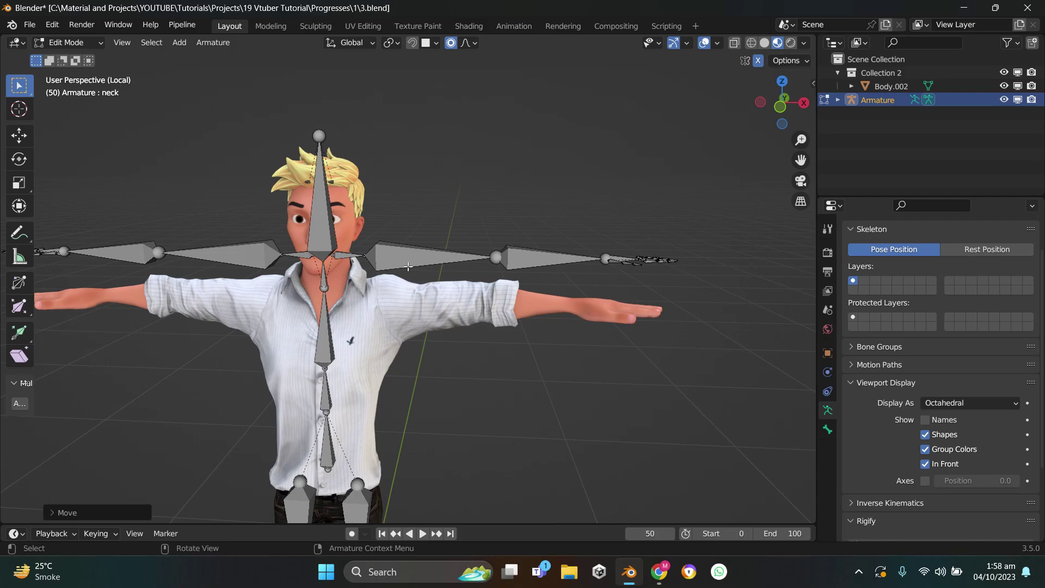
Select the left shoulder and arm bones using circle select
left_click(352, 256)
key("c")
left_click_drag(381, 256, 684, 254)
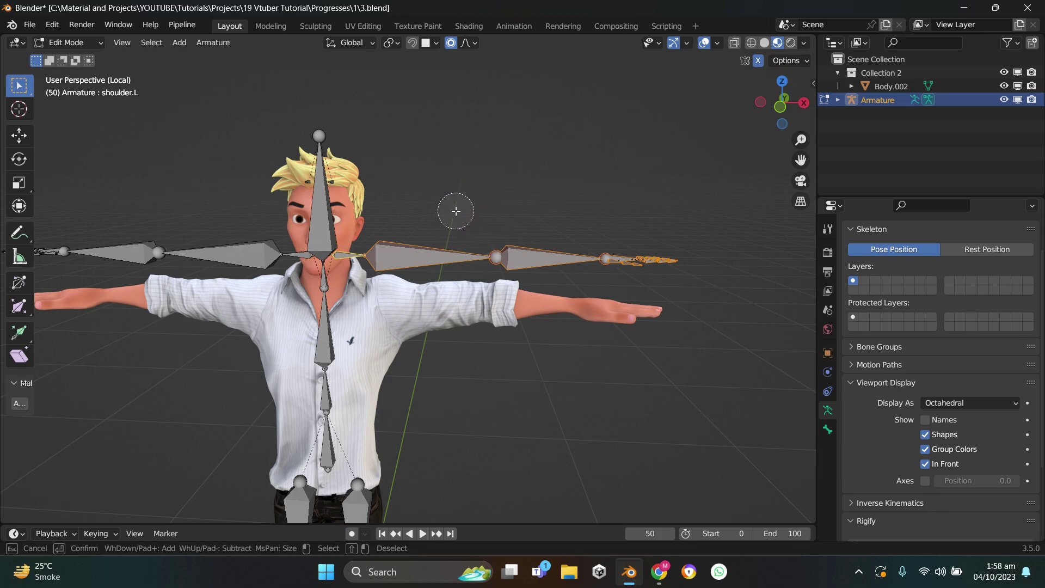
Move the brush-selected left arm bones along the X axis
key("Escape")
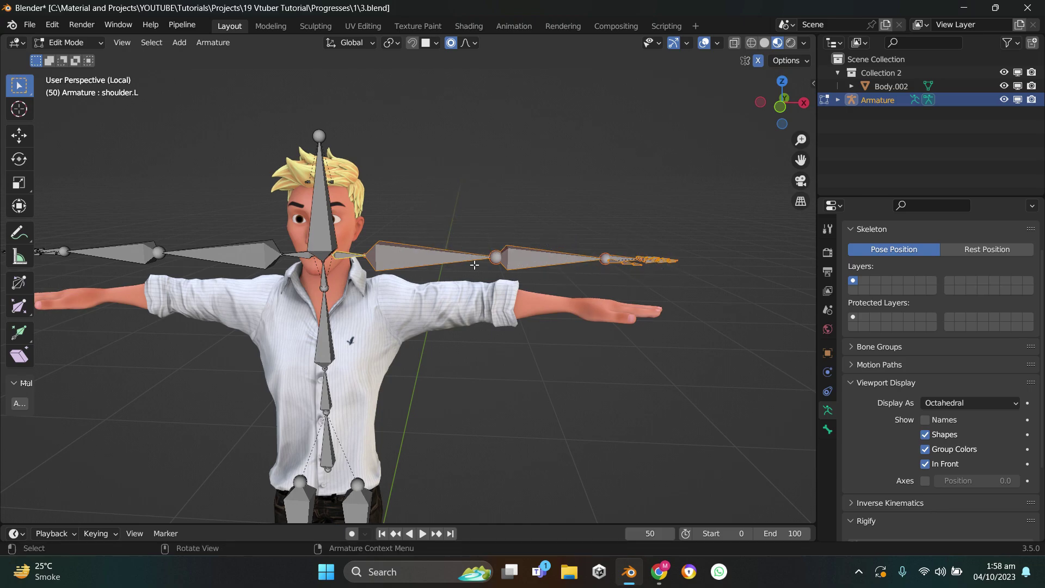
key("g")
key("x")
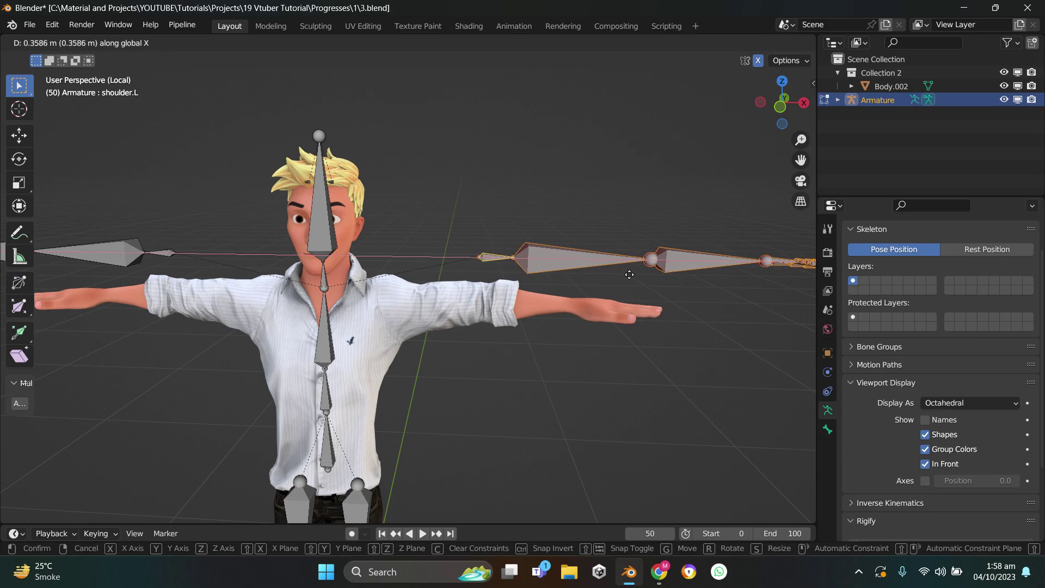
key("Escape")
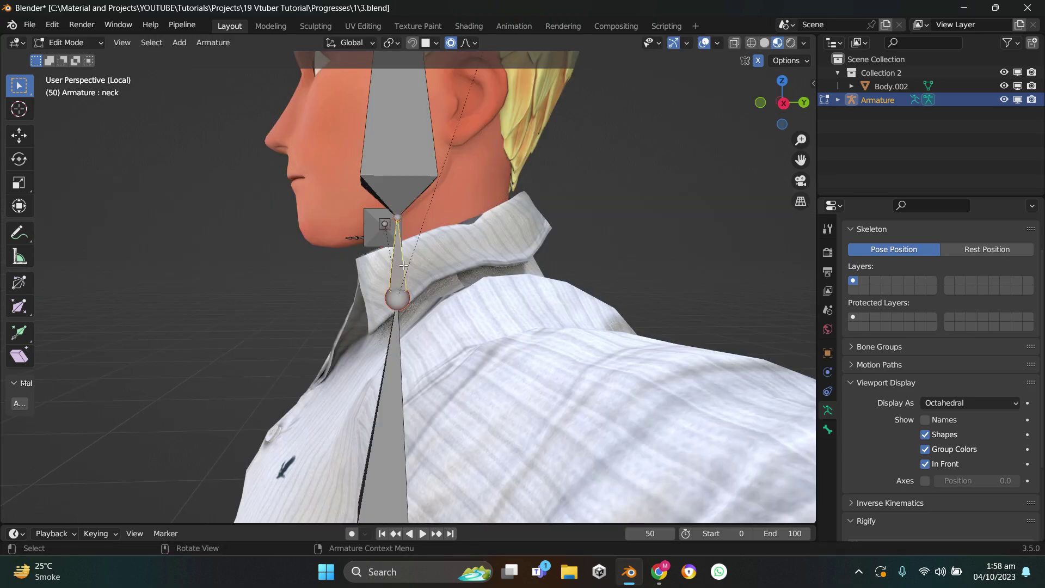
Shift the neck and head joints back along Y, moving the head base about 0.03 m
middle_click_drag(403, 266, 344, 323)
left_click(406, 216, "shift")
scroll(425, 240, "up", 2)
key("g")
key("y")
left_click(458, 251)
key("g")
key("y")
left_click(388, 402)
Centre the lower spine and hips joints in the torso by moving each along Y
scroll(370, 404, "down", 2)
left_click(366, 355)
key("g")
key("y")
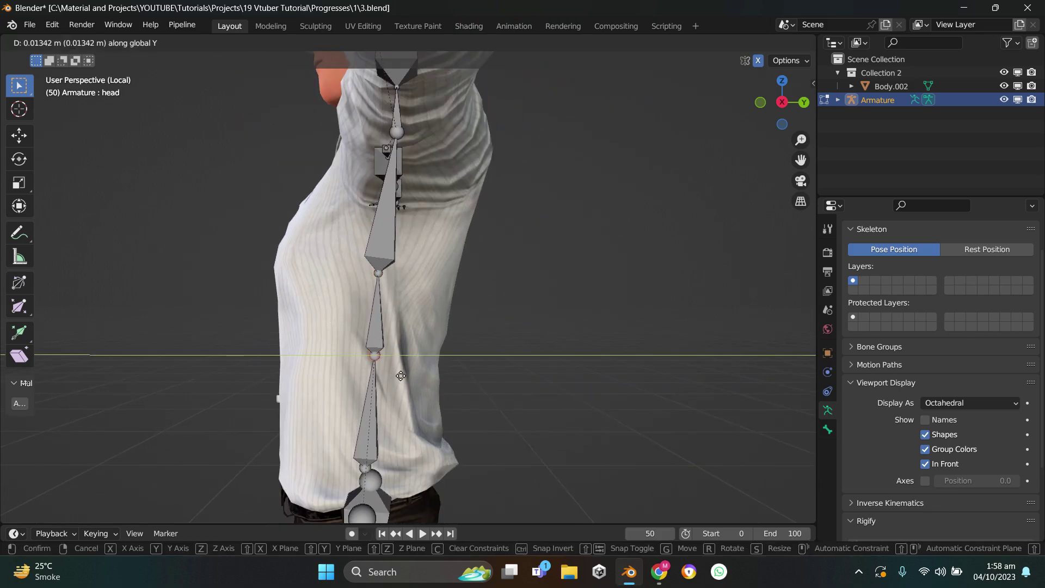
left_click(400, 375)
middle_click_drag(400, 376, 380, 360)
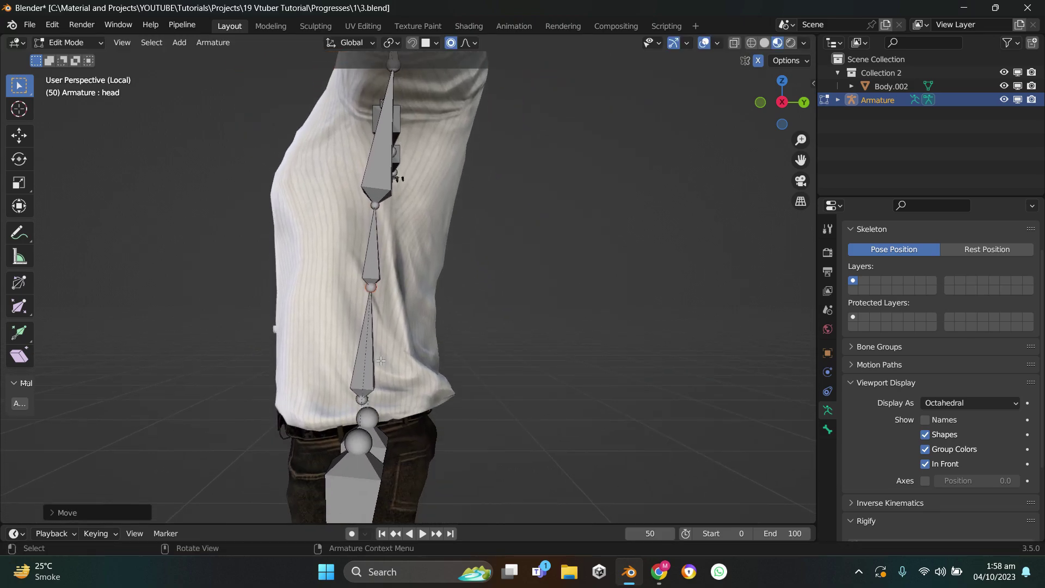
middle_click_drag(356, 400, 358, 393)
left_click(365, 401)
key("g")
key("y")
left_click(367, 401)
Select the neck joint from a side view and cancel its attempted move
scroll(374, 349, "down", 3)
middle_click_drag(375, 340, 430, 339)
scroll(399, 344, "up", 2)
middle_click_drag(423, 299, 425, 362, "shift")
scroll(424, 362, "up", 3)
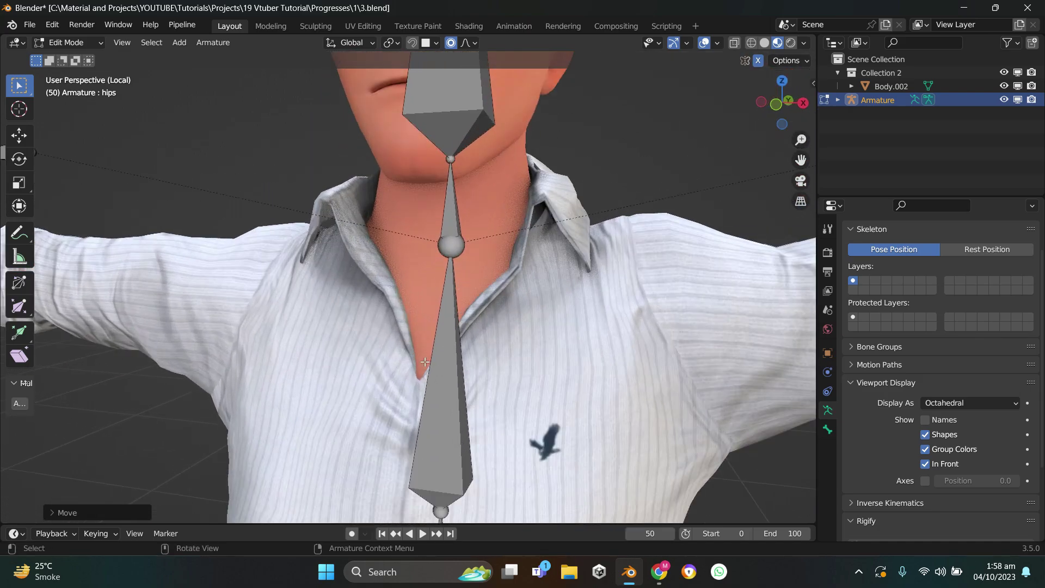
middle_click_drag(428, 246, 431, 259)
left_click(431, 260)
key("g")
right_click(406, 214)
Lower the head bone's tip about 0.047 m along Z to the crown of the head
middle_click_drag(421, 195, 420, 235)
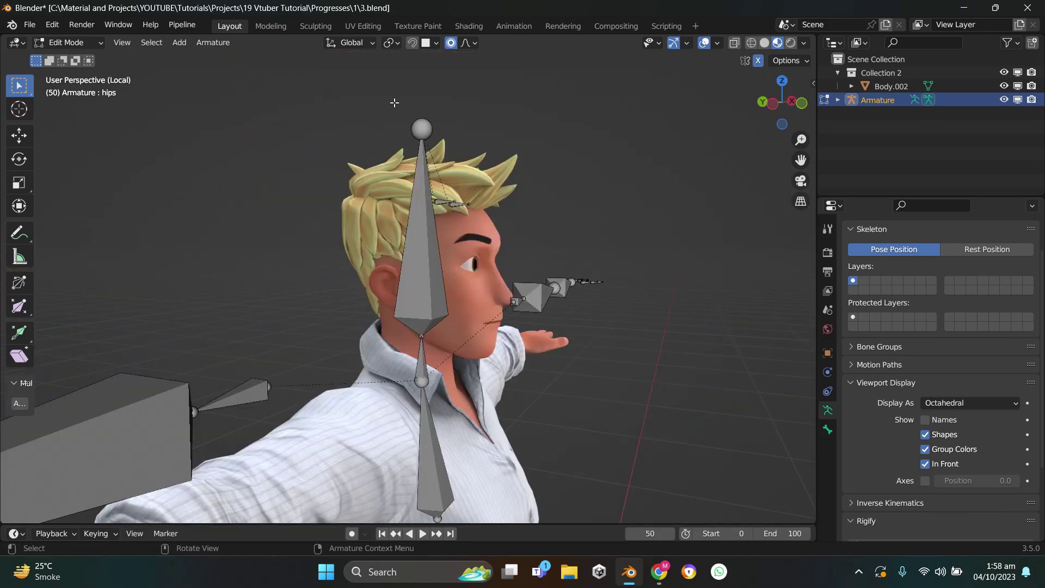
mouse_move(541, 259)
middle_mouse_down()
mouse_move(479, 258)
mouse_move(540, 260)
middle_mouse_up()
scroll(536, 256, "up", 2)
key("g")
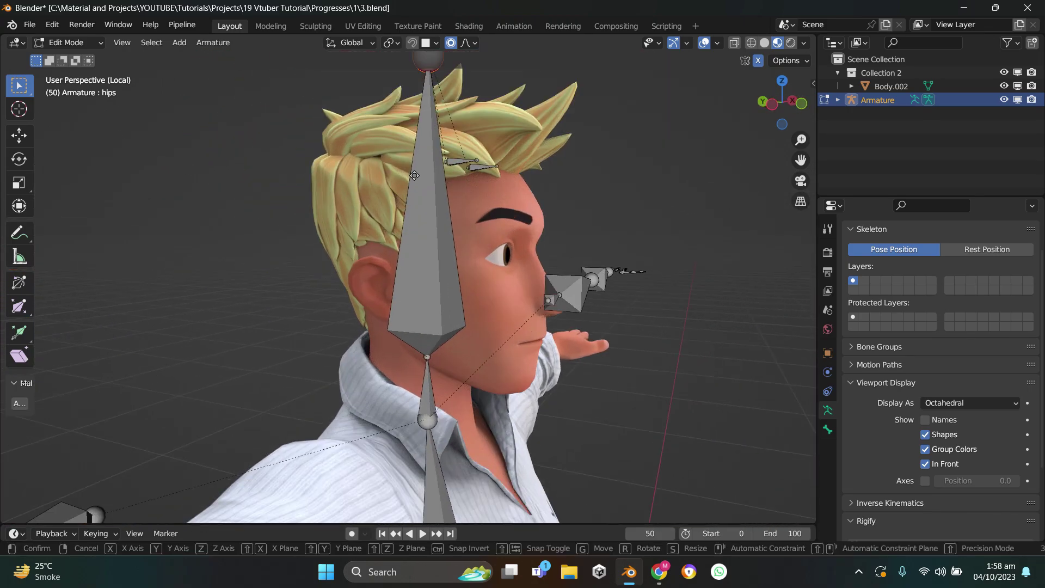
key("z")
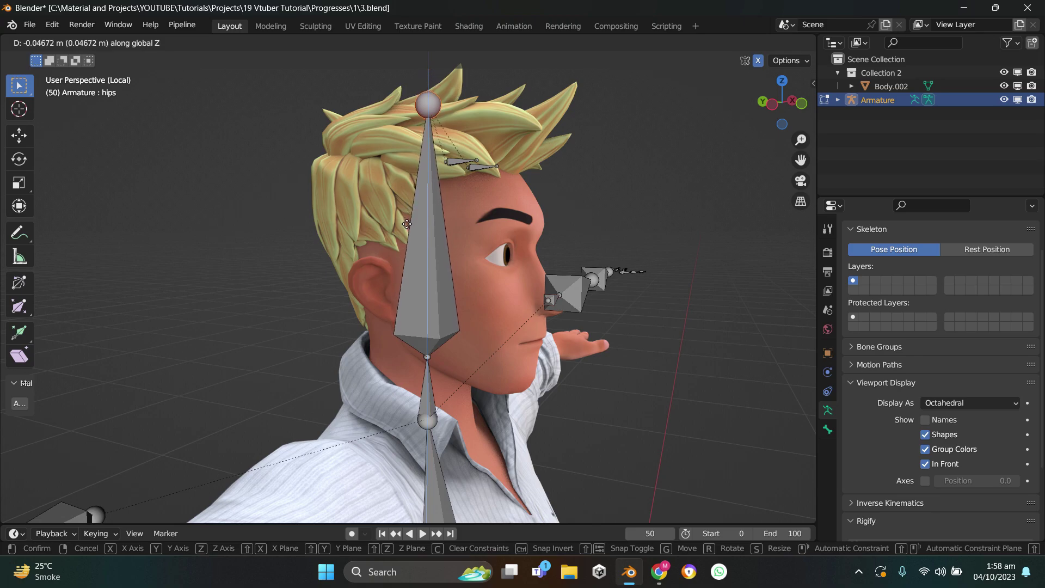
left_click(408, 224)
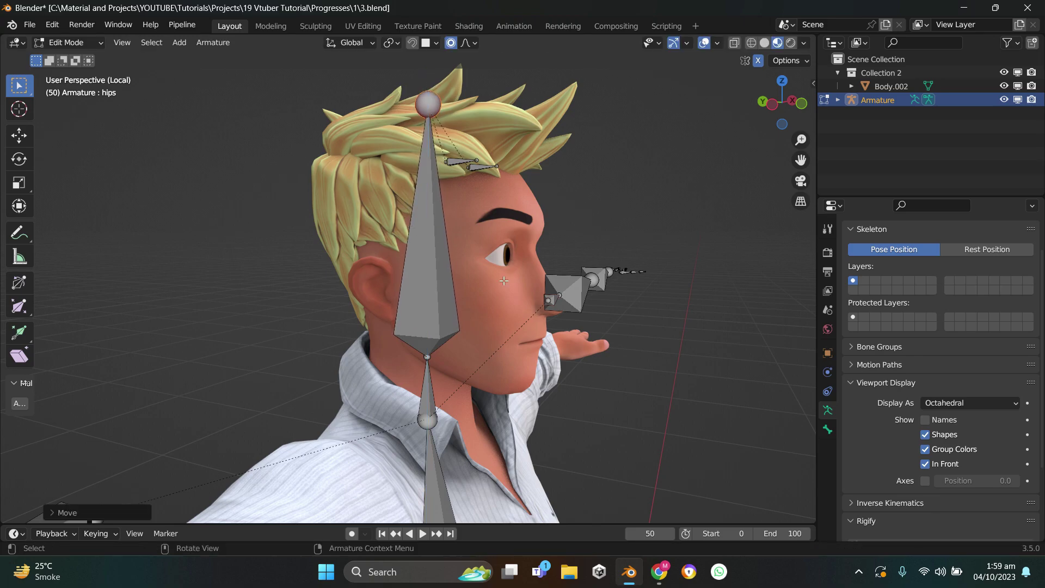
middle_click_drag(408, 223, 353, 284)
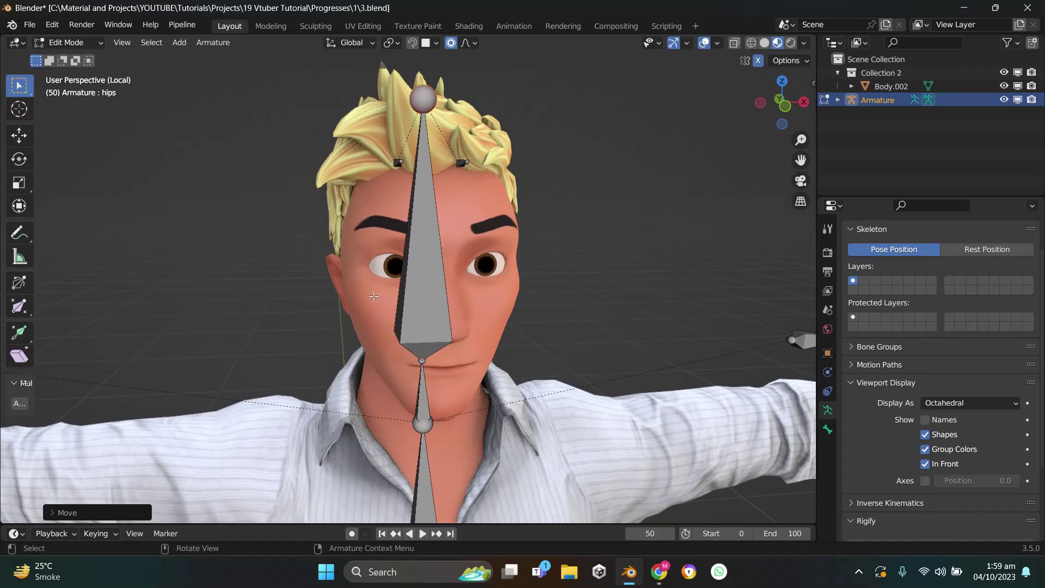
middle_click_drag(425, 207, 367, 305, "shift")
scroll(376, 300, "up", 1)
middle_click_drag(417, 271, 448, 280)
scroll(448, 279, "up", 2)
left_click(443, 216)
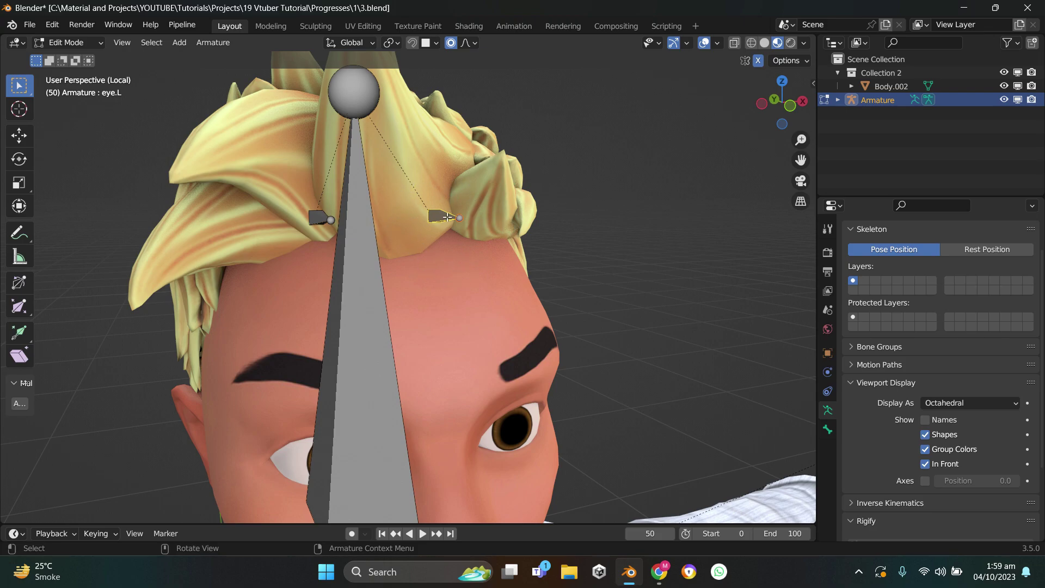
scroll(446, 272, "down", 4)
scroll(387, 185, "up", 3)
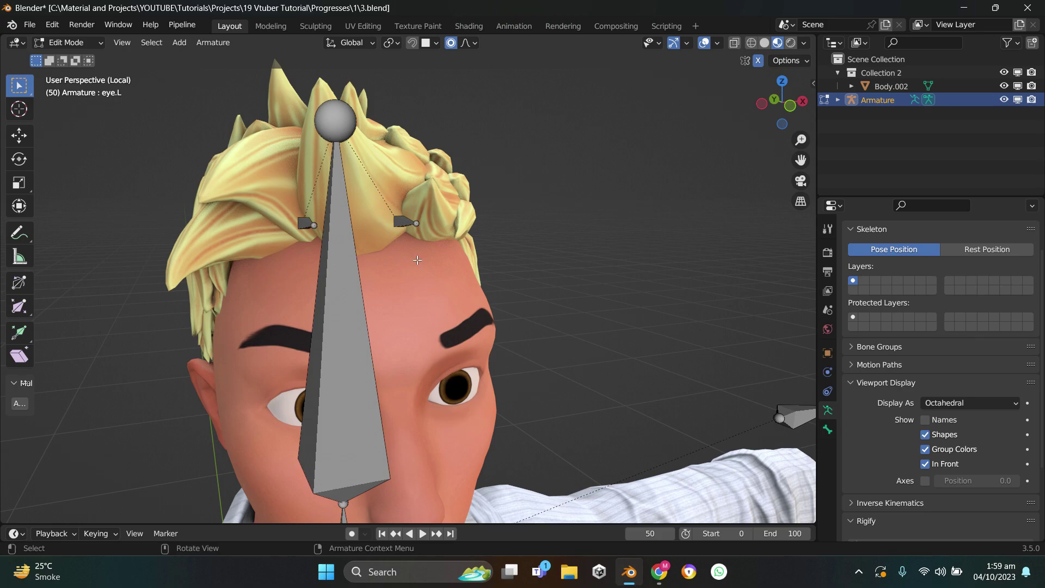
middle_click_drag(472, 420, 463, 420)
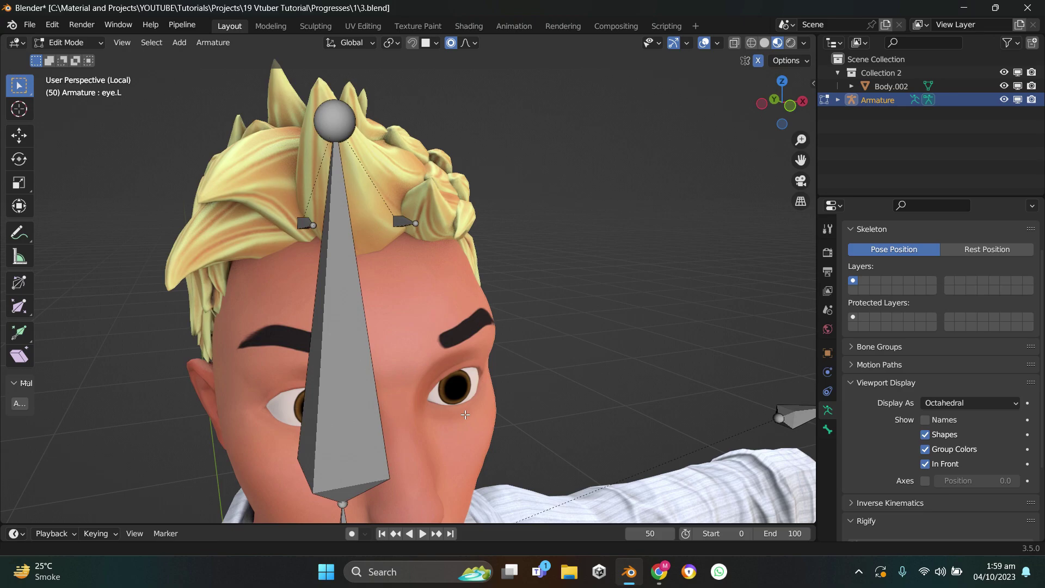
scroll(482, 373, "up", 3)
middle_click_drag(488, 455, 472, 374, "shift")
scroll(472, 373, "up", 2)
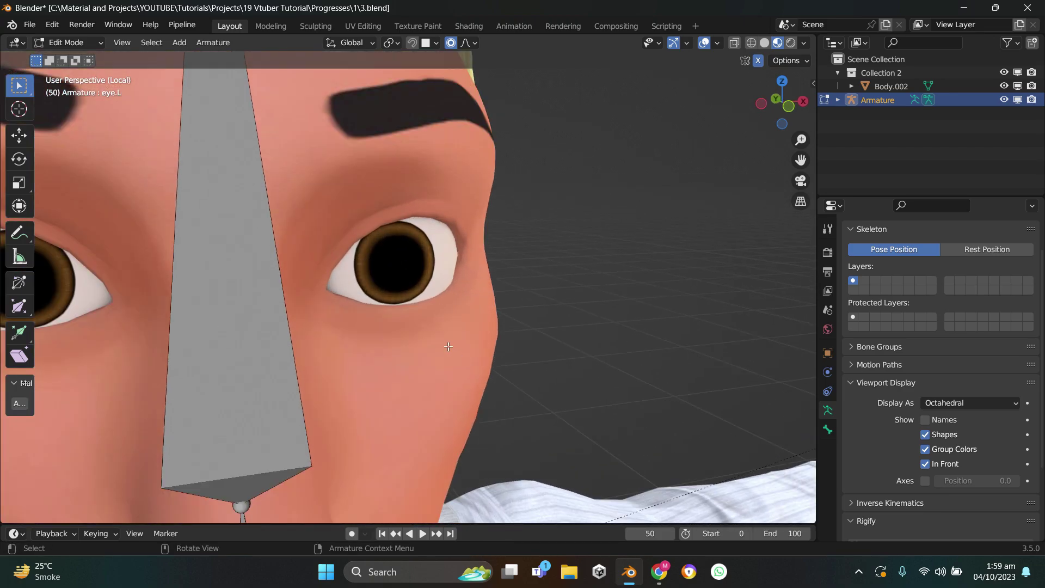
key("Tab")
Edit the Body.002 mesh and select the whole connected eyeball
left_click(443, 342)
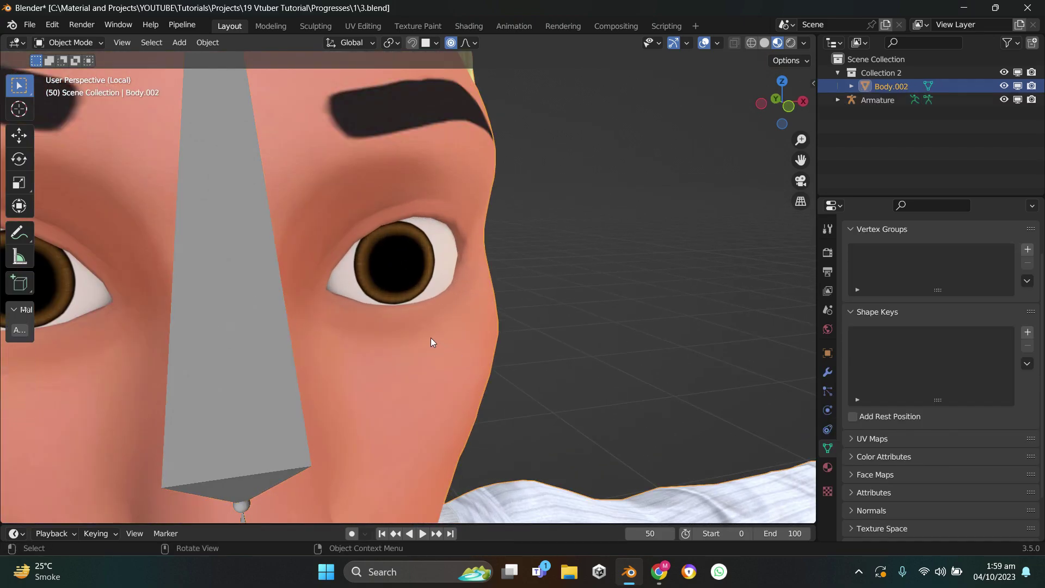
key("Tab")
scroll(403, 280, "up", 3)
left_click(387, 261)
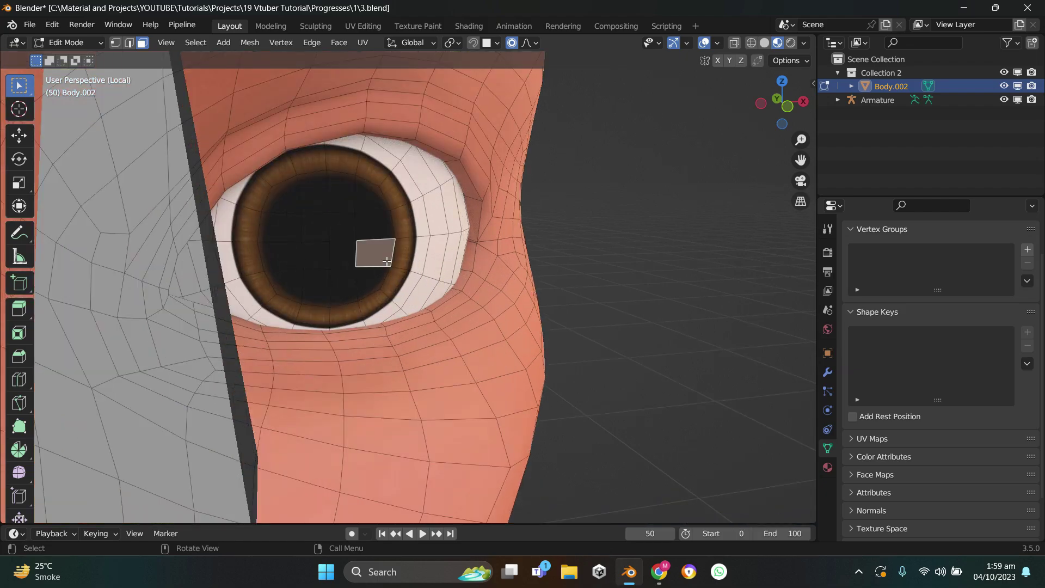
key("l")
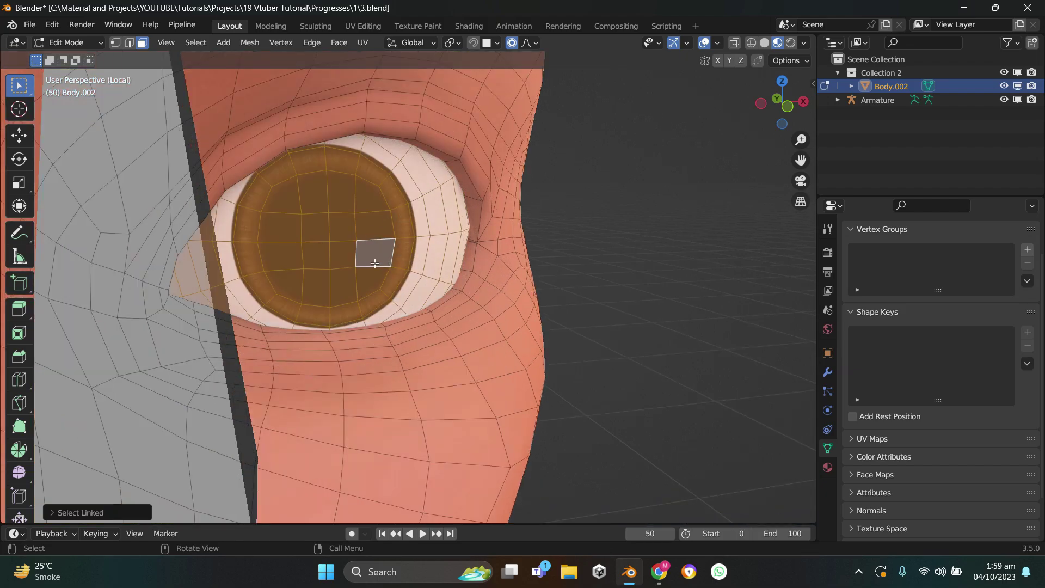
scroll(471, 268, "down", 5)
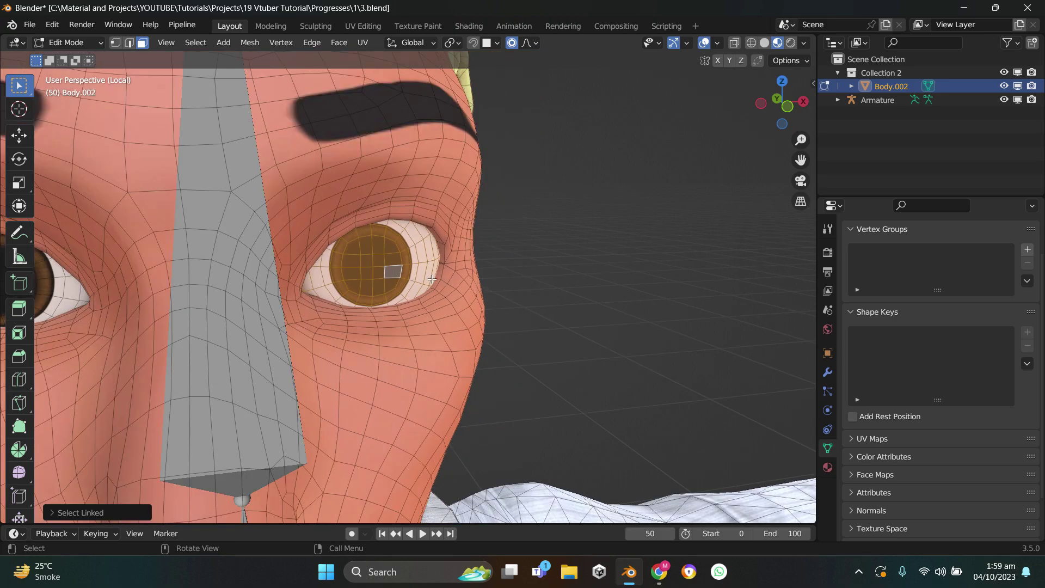
middle_click_drag(447, 284, 643, 403)
Select an edge loop around the eyeball and snap the 3D cursor to it
key("2")
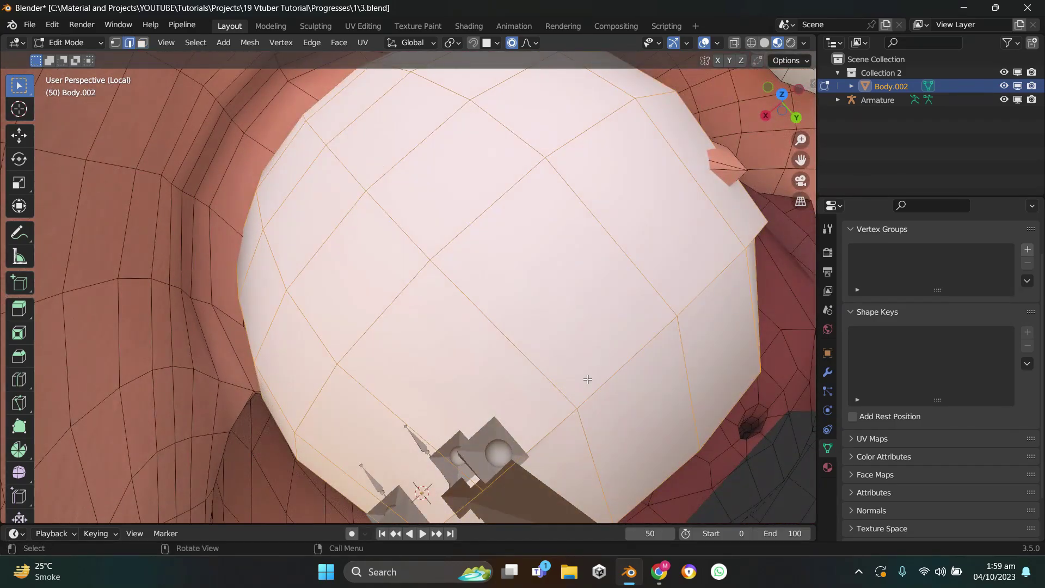
scroll(529, 357, "down", 2)
left_click(142, 43)
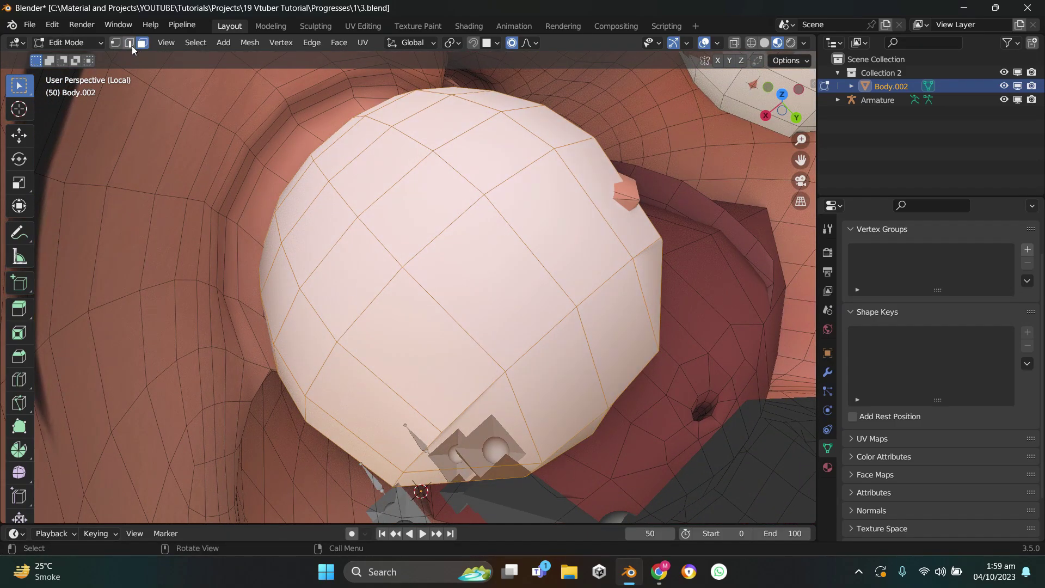
left_click(129, 43)
middle_click_drag(468, 239, 450, 212)
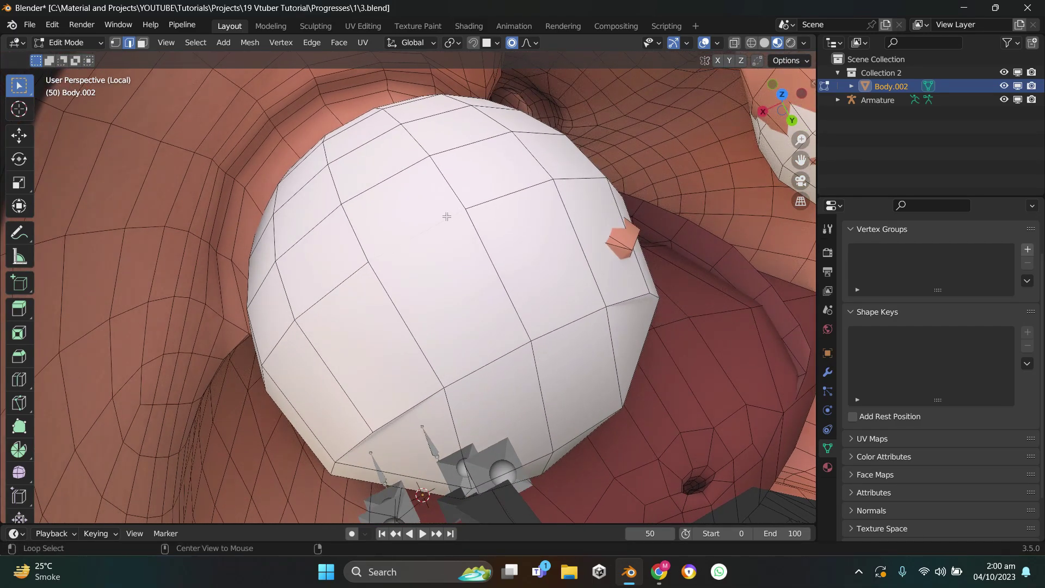
left_click(447, 217, "alt")
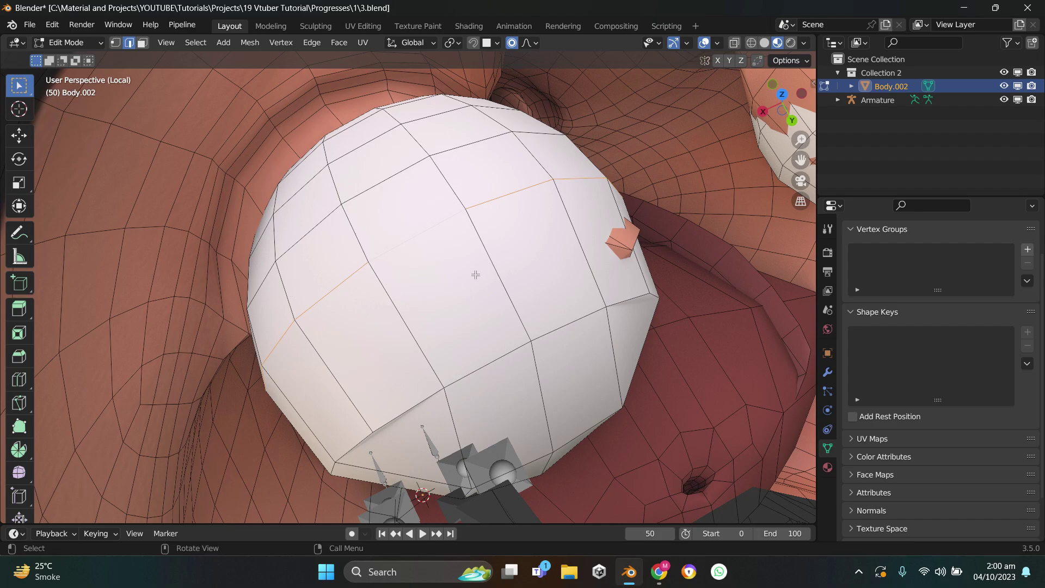
key("shift+s")
left_click(461, 352)
middle_click_drag(516, 343, 499, 278)
scroll(433, 247, "down", 5)
In the armature's Edit Mode, snap eye.L to the 3D cursor at the eyeball centre
key("Tab")
scroll(499, 279, "down", 1)
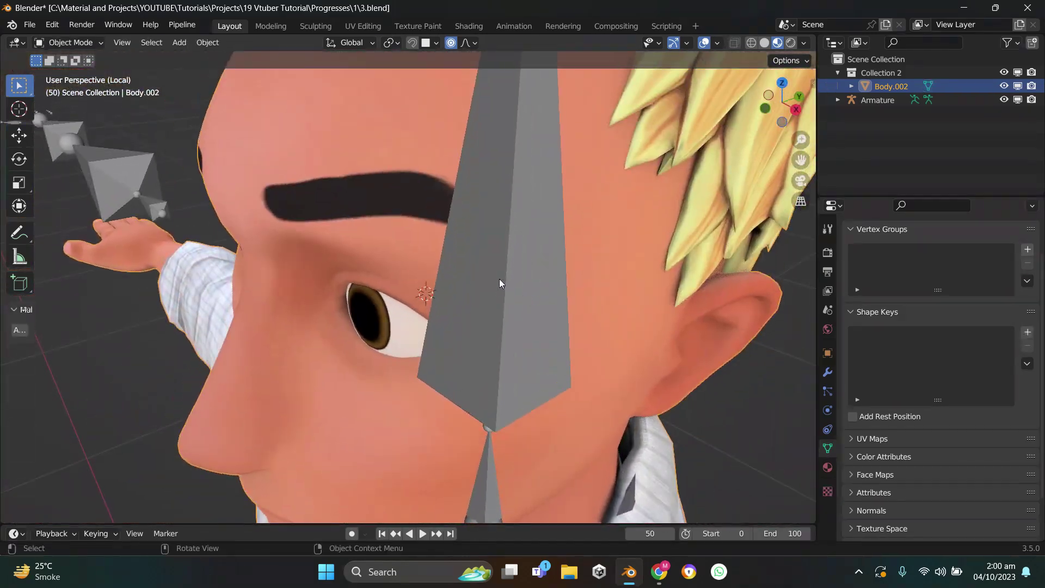
left_click(498, 279)
key("Tab")
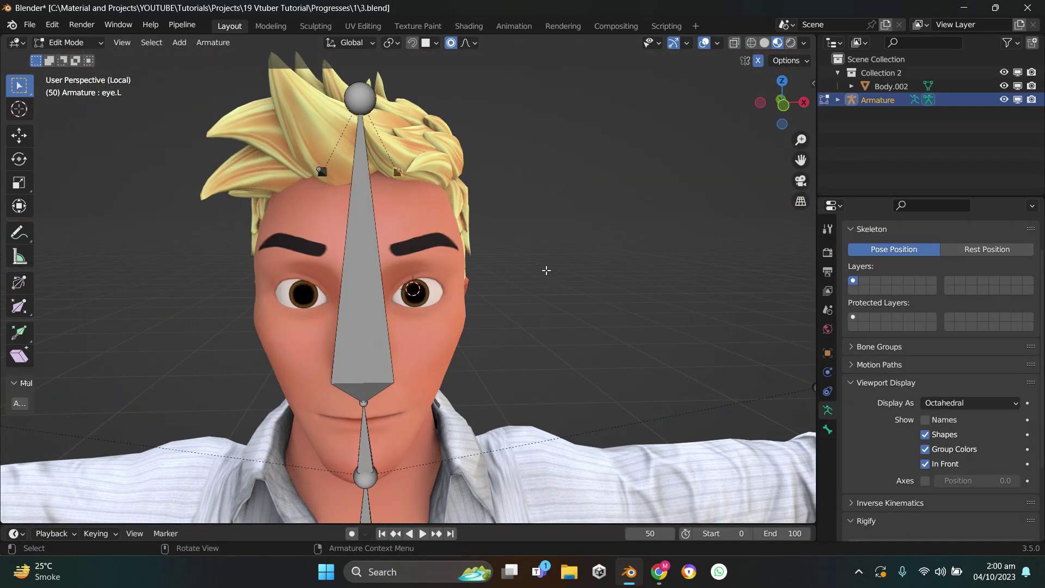
key("shift+s")
left_click(551, 192)
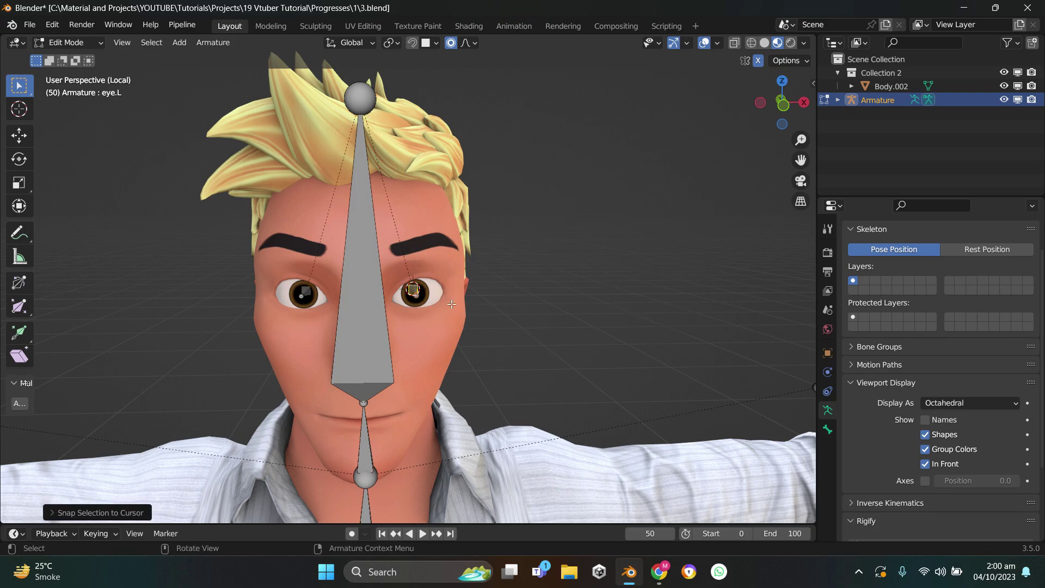
scroll(452, 304, "up", 4)
middle_click_drag(452, 304, 670, 313)
scroll(511, 305, "up", 4)
scroll(528, 321, "up", 2)
middle_click_drag(528, 321, 536, 338)
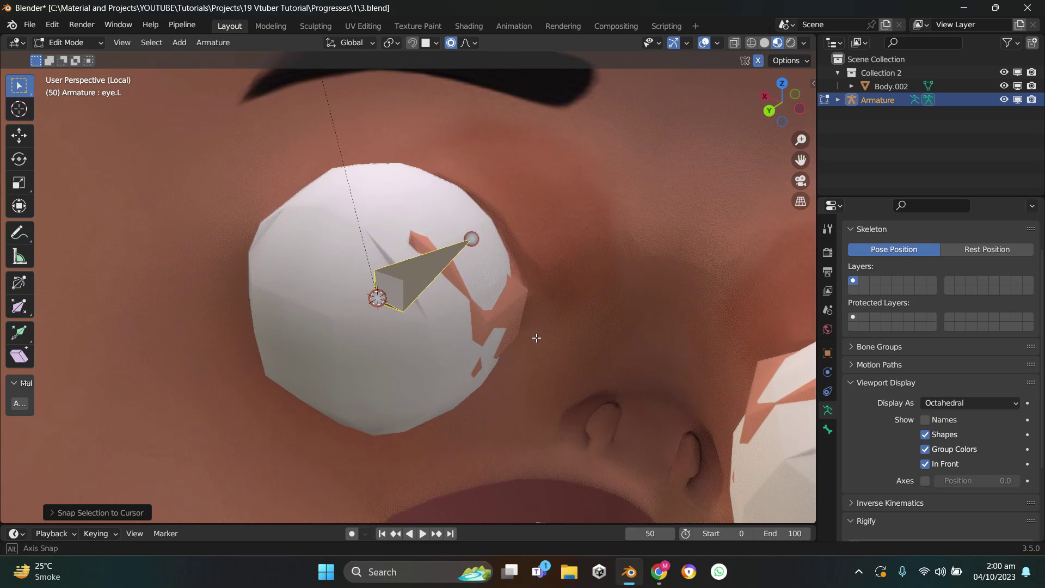
scroll(537, 339, "down", 5)
middle_click_drag(642, 308, 446, 290)
scroll(505, 281, "up", 2)
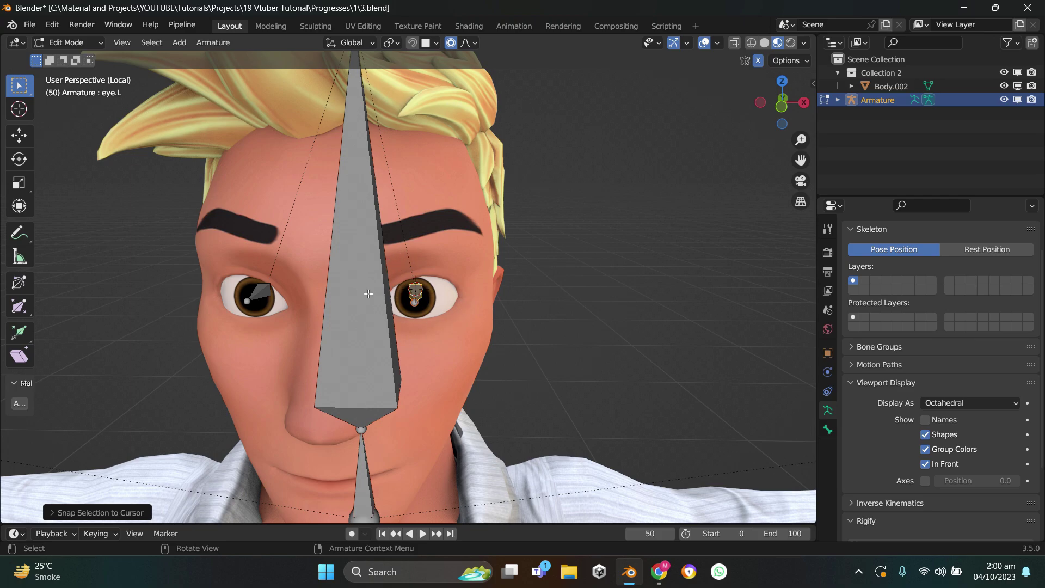
Frame the character in front orthographic view and save the blend file
key("shift+c")
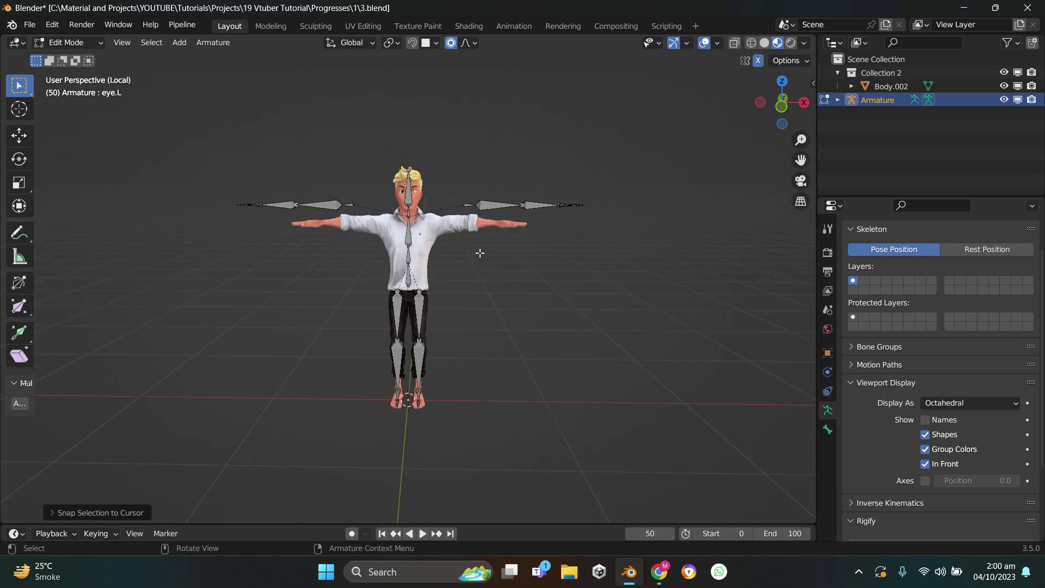
mouse_move(478, 252)
middle_mouse_down()
mouse_move(520, 270)
mouse_move(486, 243)
middle_mouse_up()
middle_click_drag(486, 243, 462, 330, "shift")
scroll(462, 331, "up", 5)
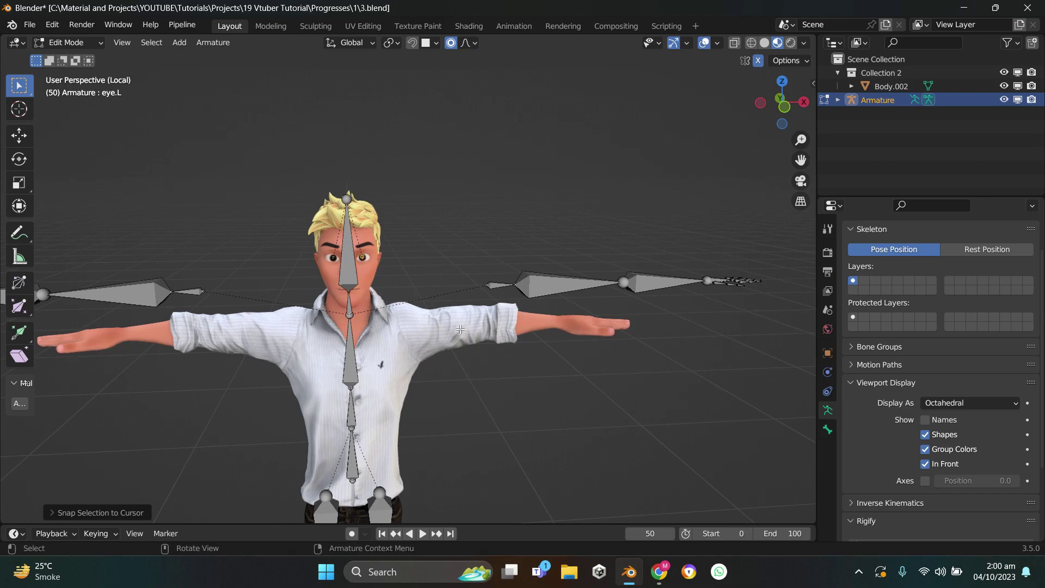
key("KP_1")
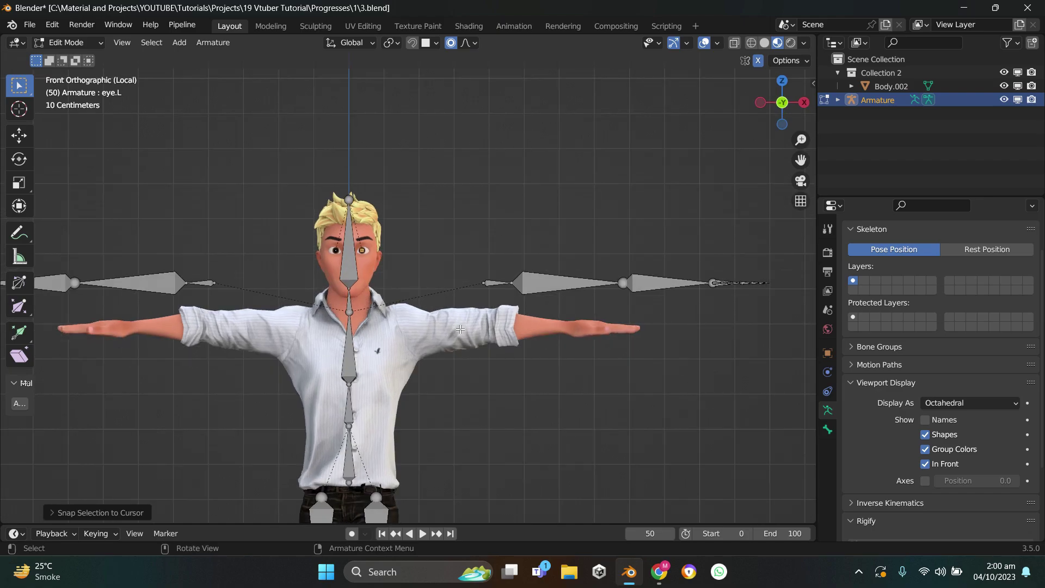
scroll(461, 326, "down", 1)
key("ctrl+s")
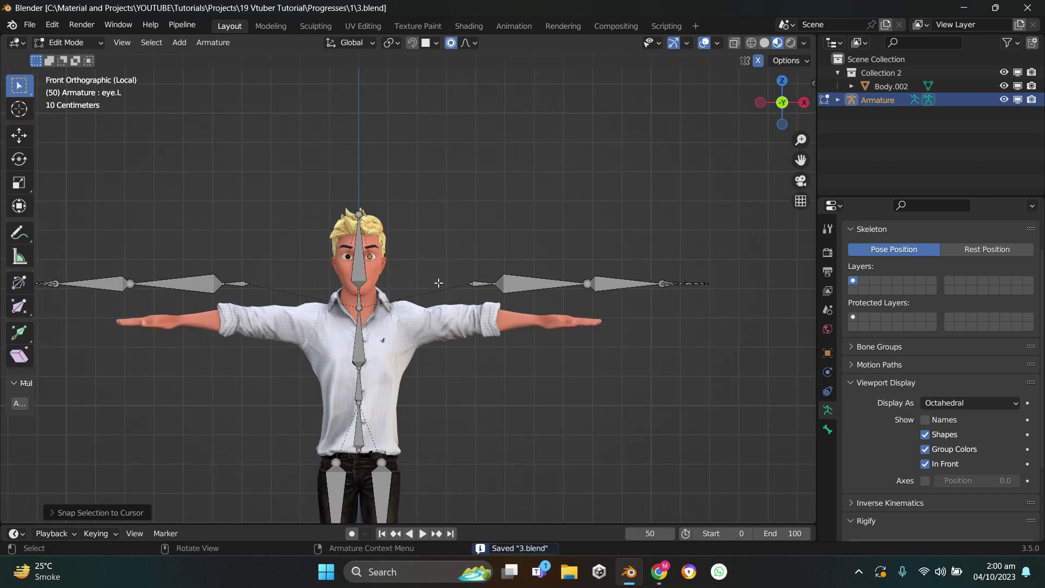
Move the left arm bone chain about 0.37 m inward and 0.13 m down onto the arm
middle_click_drag(438, 283, 430, 263, "shift")
scroll(434, 260, "up", 1)
left_click_drag(449, 212, 625, 245)
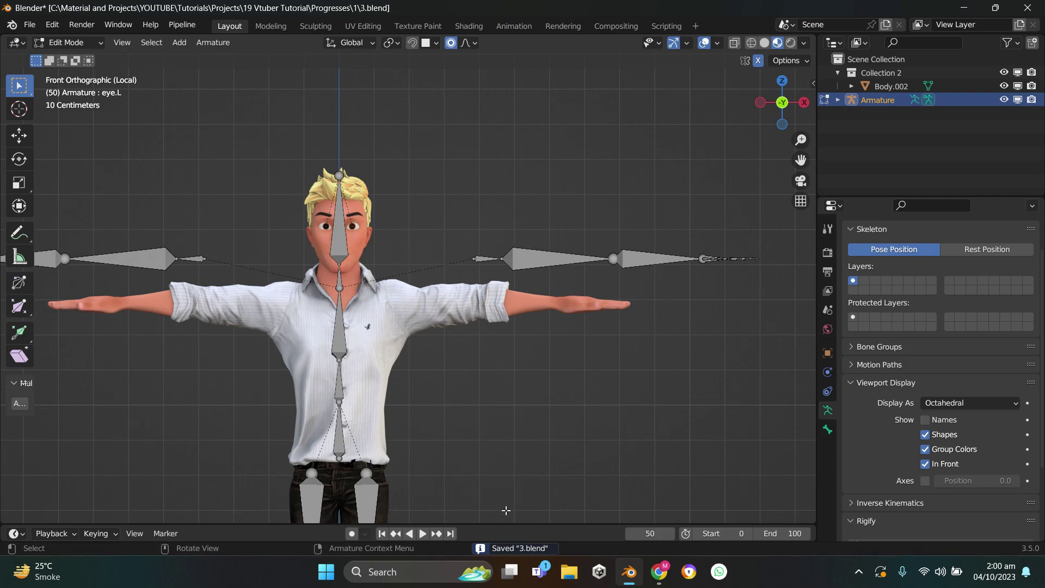
middle_click_drag(589, 405, 525, 412, "shift")
scroll(511, 371, "up", 5)
scroll(538, 457, "down", 5)
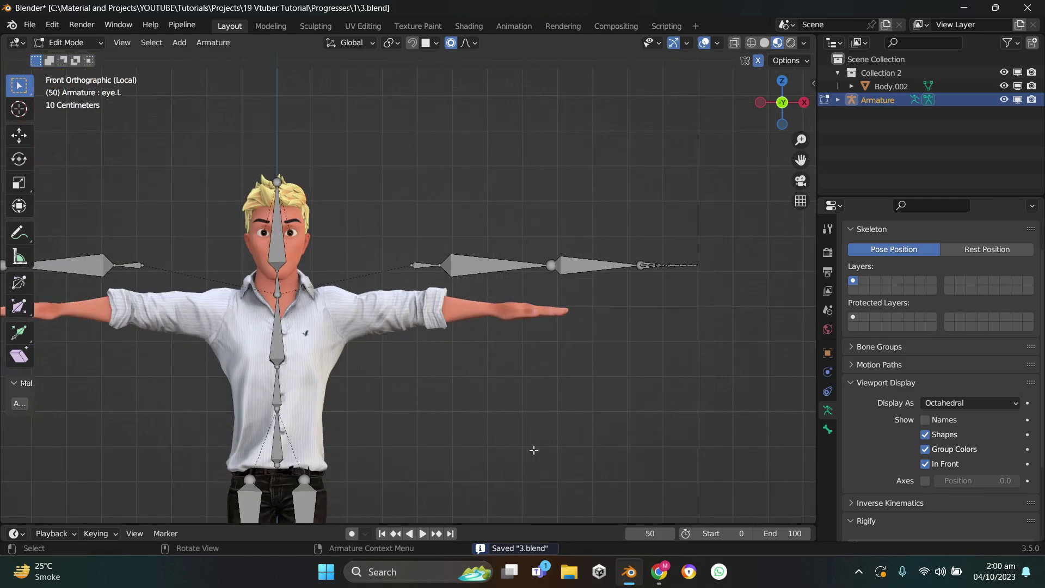
middle_click_drag(531, 450, 528, 447, "shift")
left_click_drag(394, 233, 738, 294)
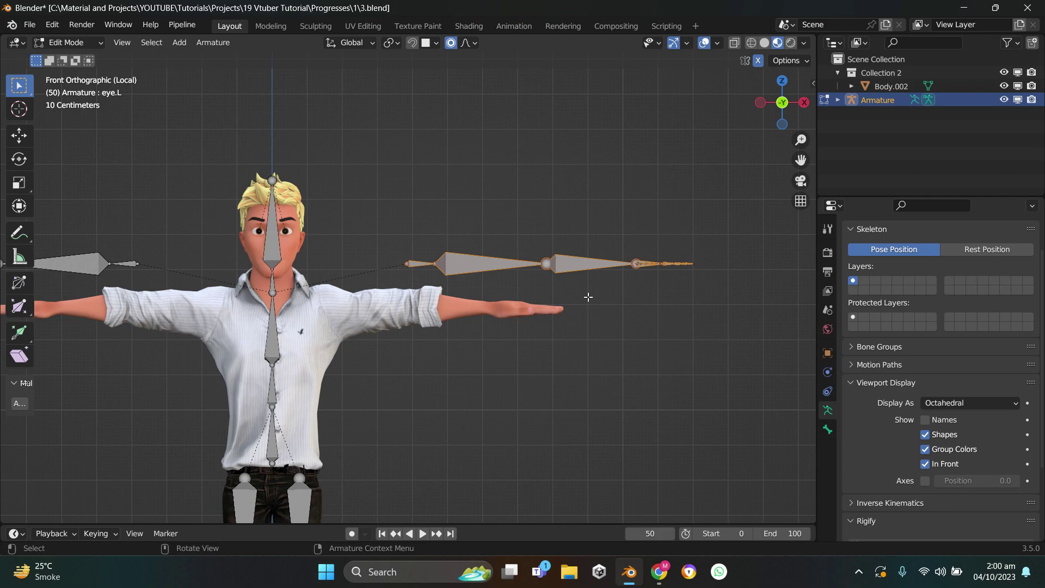
scroll(626, 334, "up", 2)
middle_click_drag(510, 403, 489, 407, "shift")
key("l")
key("g")
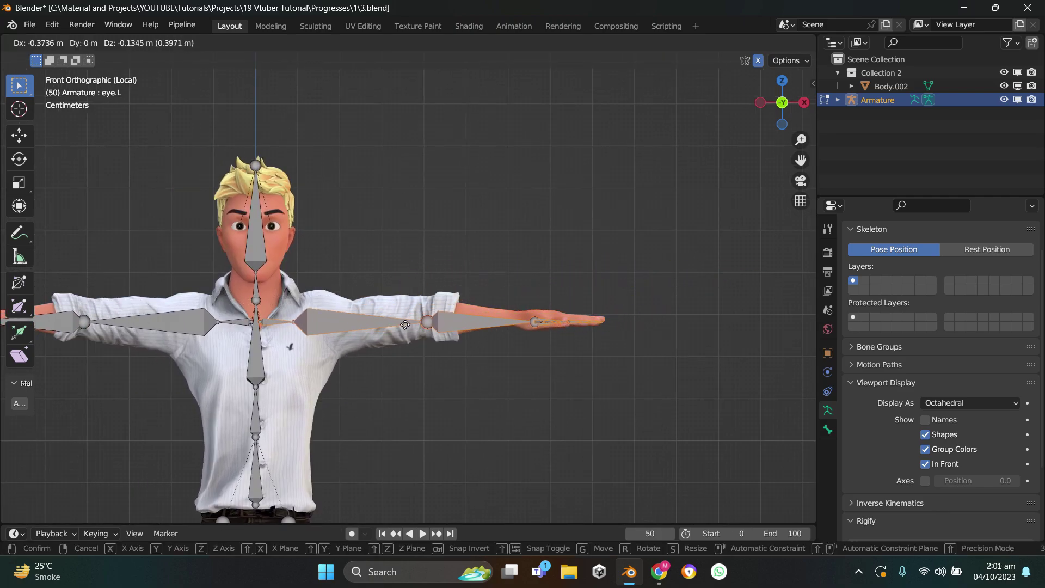
left_click(389, 323)
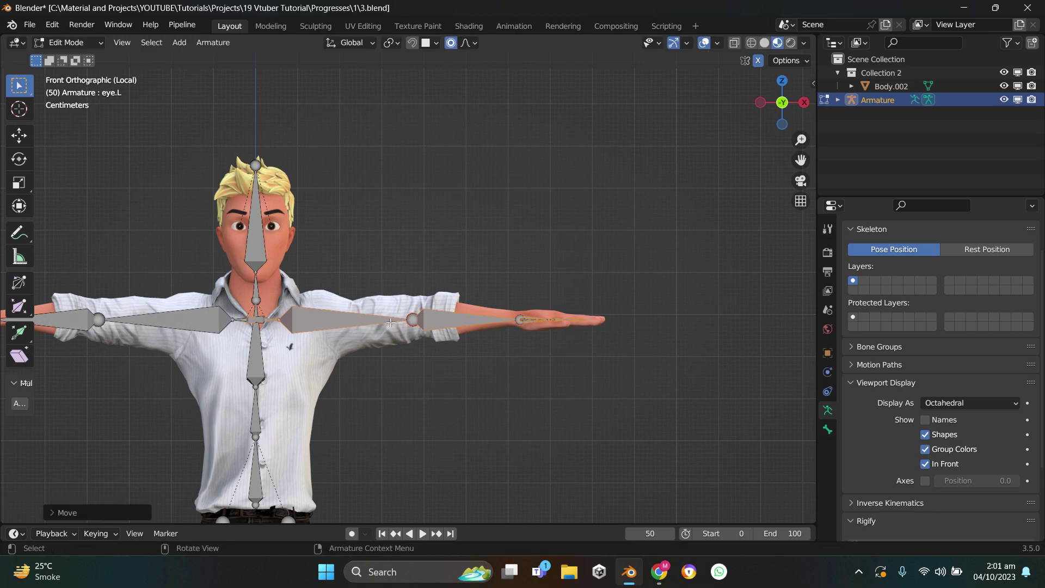
Zoom in on the shoulder and select the shoulder.L bone
middle_click_drag(389, 323, 397, 316, "shift")
scroll(383, 316, "up", 4)
middle_click_drag(315, 343, 307, 387)
middle_click_drag(210, 342, 302, 327, "shift")
scroll(303, 327, "up", 1)
middle_click_drag(231, 321, 257, 306)
left_click(255, 285)
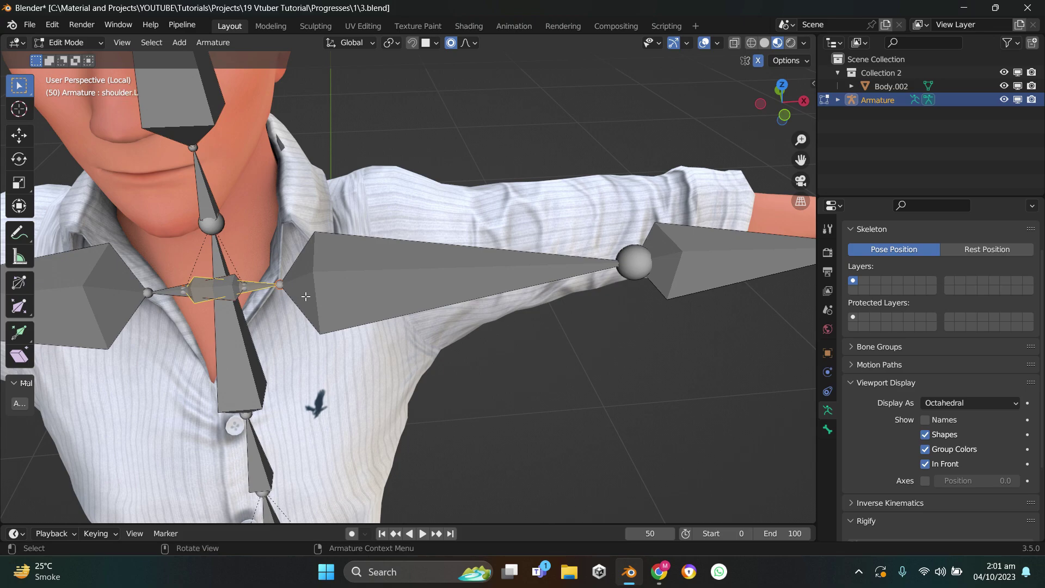
Slide shoulder.L along the X axis to fit the left shoulder
key("g")
key("x")
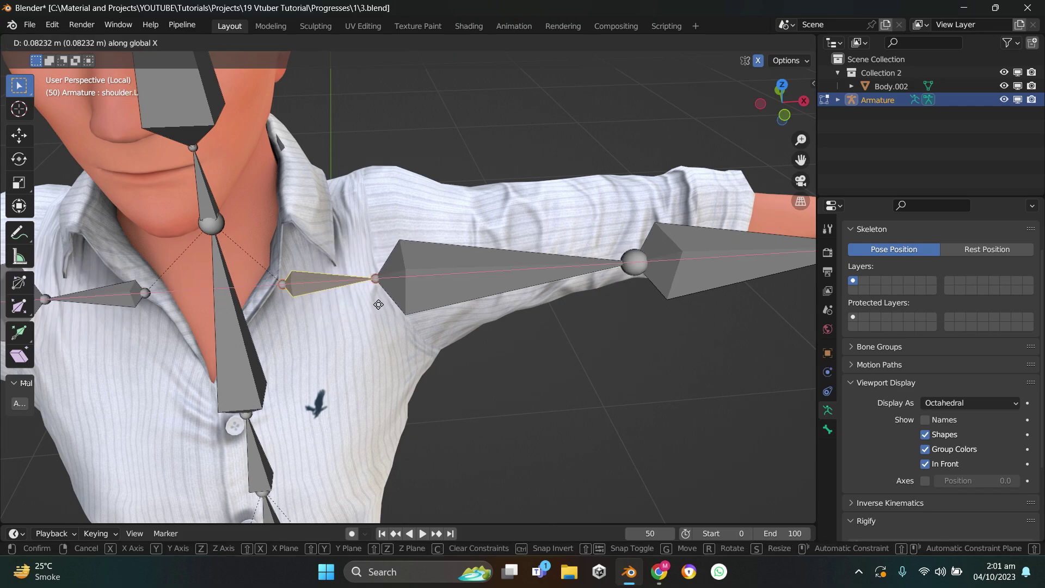
left_click(379, 305)
middle_click_drag(378, 304, 370, 269)
key("KP_1")
scroll(370, 269, "up", 5)
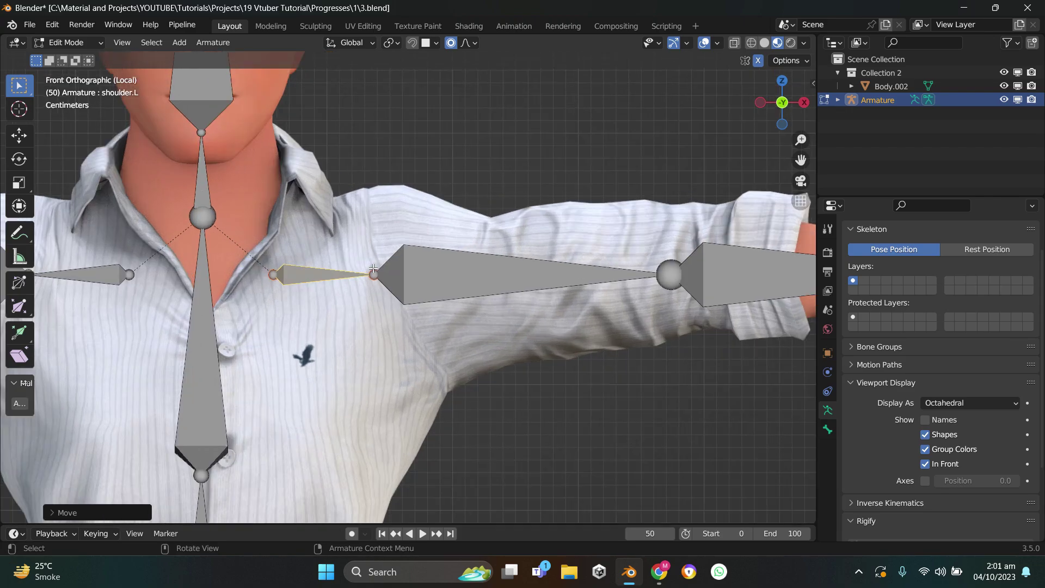
key("g")
key("x")
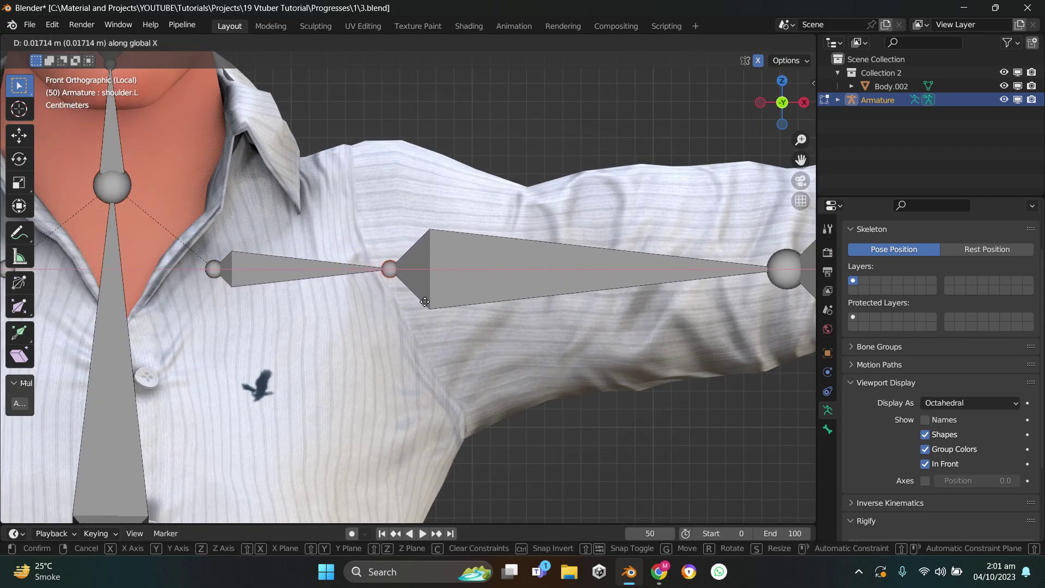
left_click(428, 299)
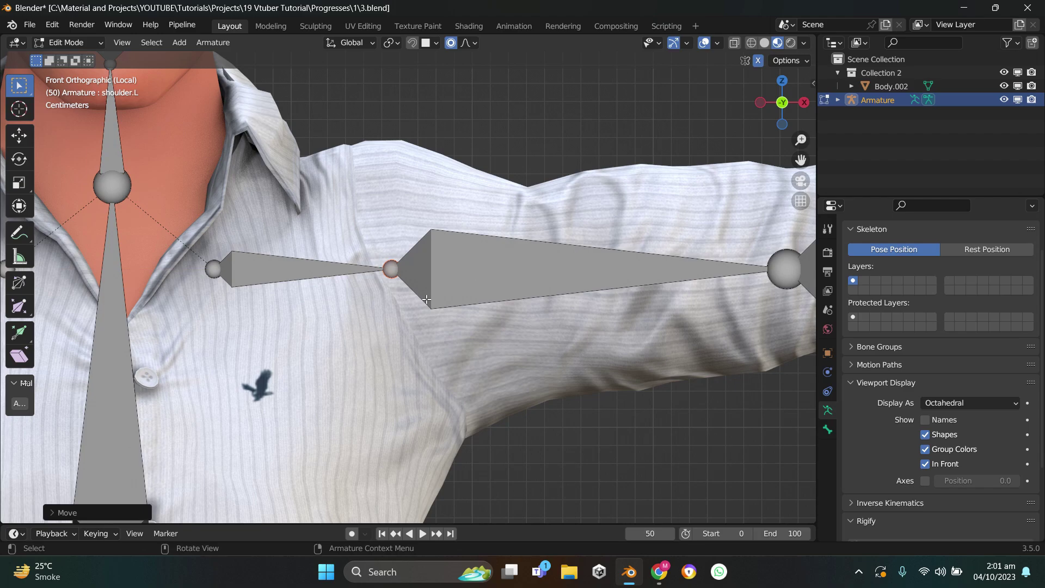
scroll(283, 292, "down", 1)
middle_click_drag(283, 292, 314, 254, "shift")
Move the shoulder's inner joint along Y to centre it in depth
left_click(276, 235)
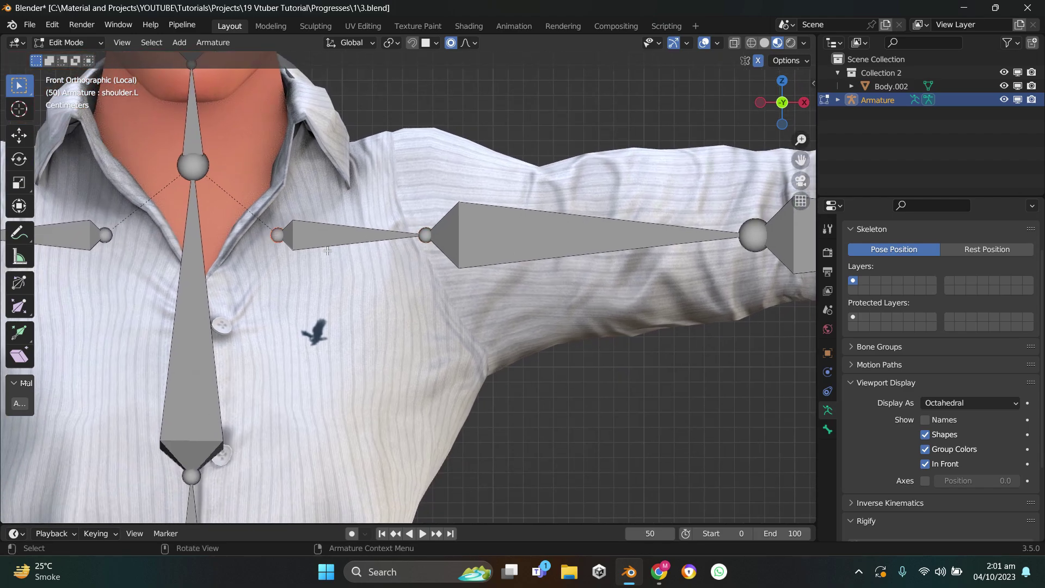
middle_click_drag(275, 233, 403, 293)
key("g")
key("y")
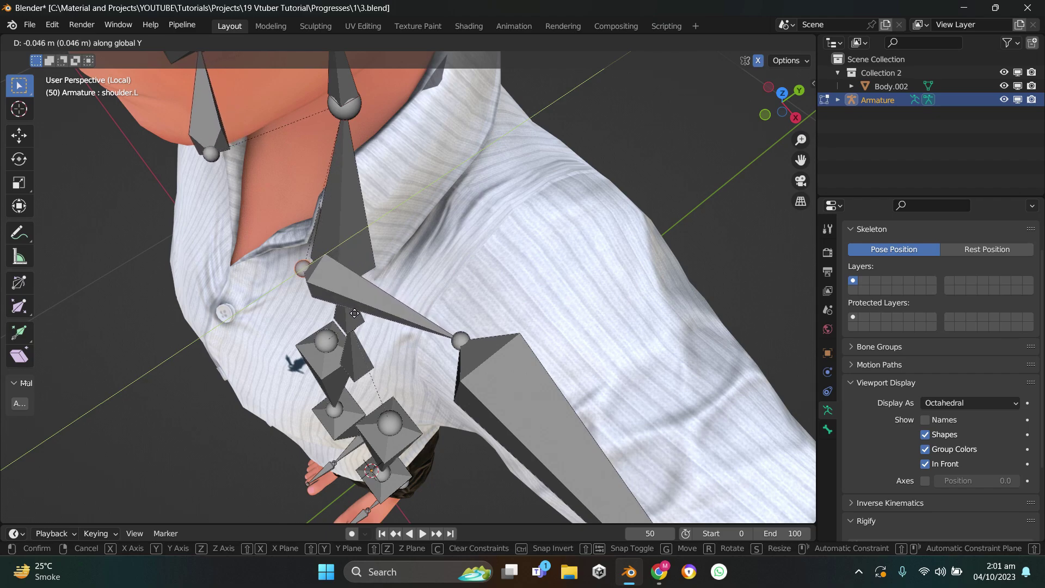
left_click(354, 314)
middle_click_drag(354, 314, 507, 254)
scroll(506, 254, "down", 2)
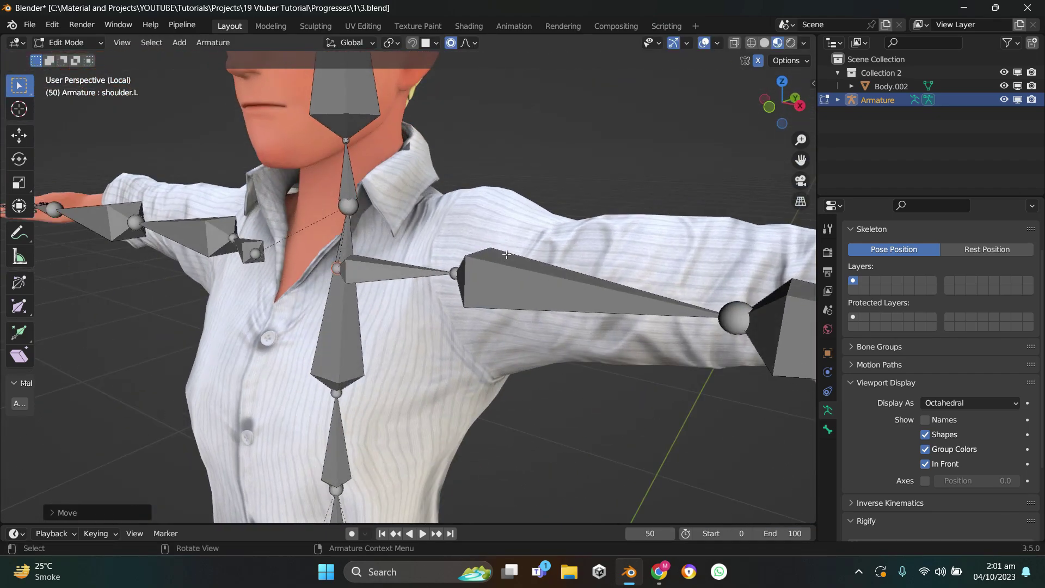
Reposition the left elbow joint in the front orthographic view
key("KP_1")
scroll(735, 250, "down", 2)
middle_click_drag(735, 250, 489, 274, "shift")
scroll(488, 275, "up", 2)
left_click(412, 272)
key("g")
left_click(482, 282)
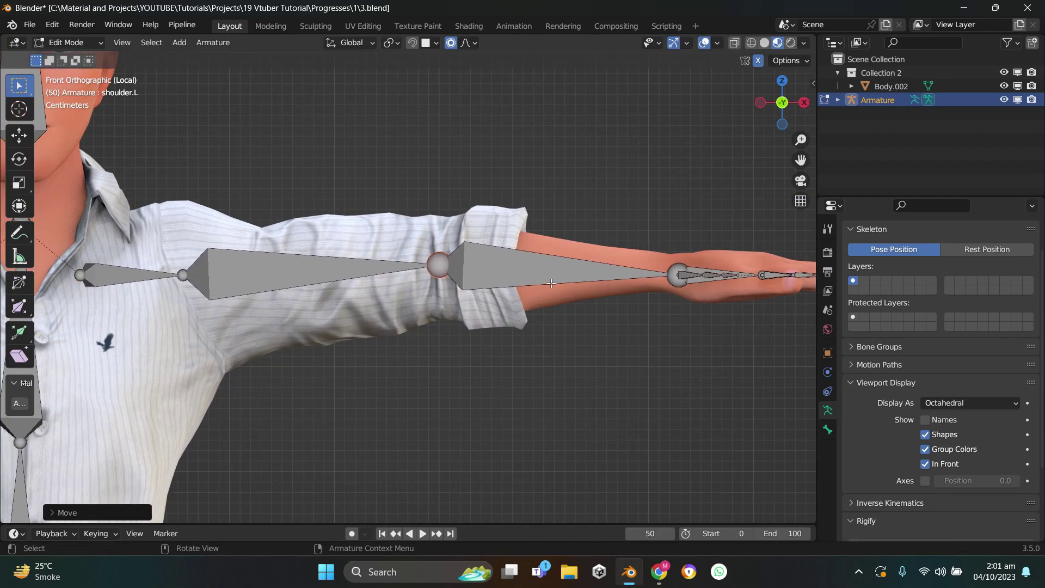
Shift and enlarge the left hand bones so they sit inside the hand
scroll(490, 280, "down", 2)
middle_click_drag(568, 254, 490, 252, "shift")
left_click_drag(490, 252, 719, 322)
scroll(720, 322, "up", 2)
key("g")
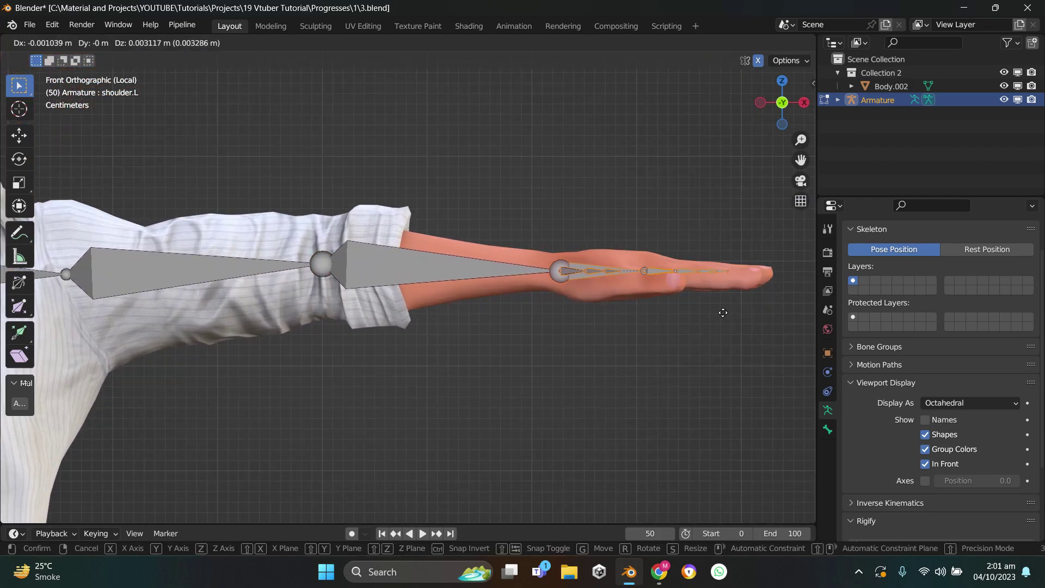
left_click(723, 312)
key("s")
left_click(741, 315)
key("g")
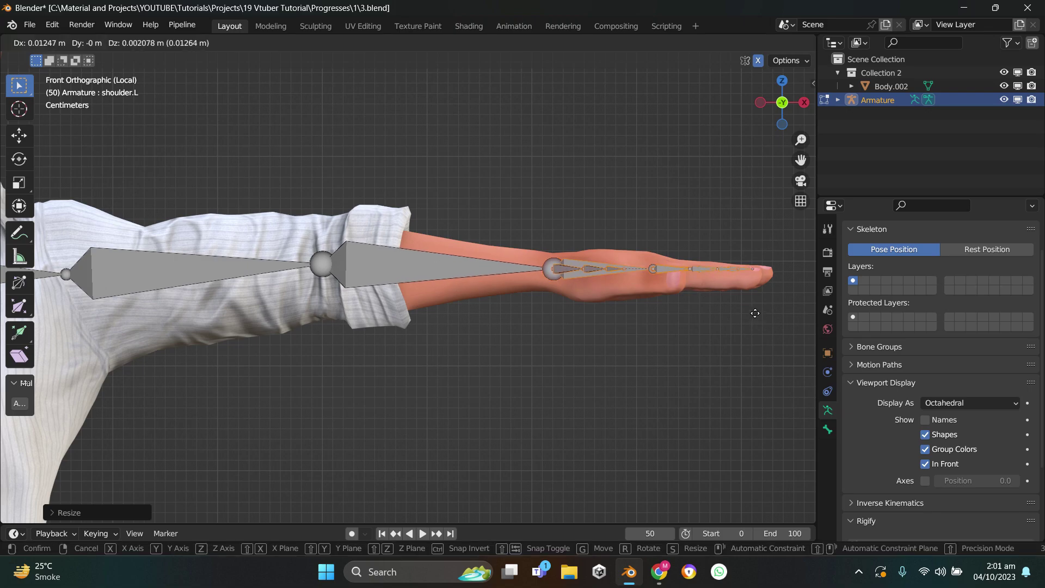
left_click(755, 314)
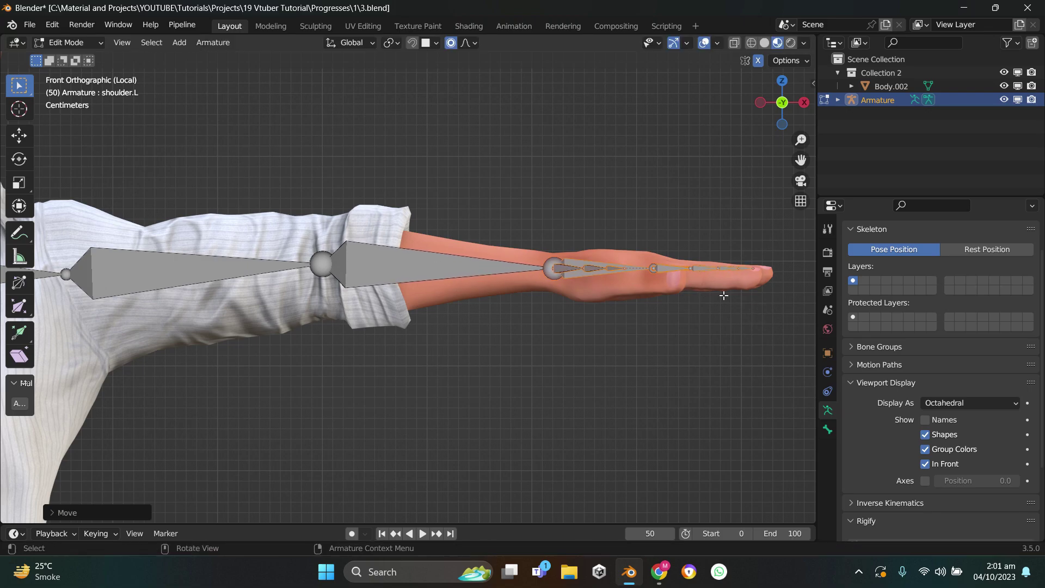
scroll(708, 289, "down", 4)
middle_click_drag(509, 228, 511, 317)
Select the left upper arm, forearm and finger bones and move the chain along Y
left_click(417, 309)
key("c")
left_click(488, 299)
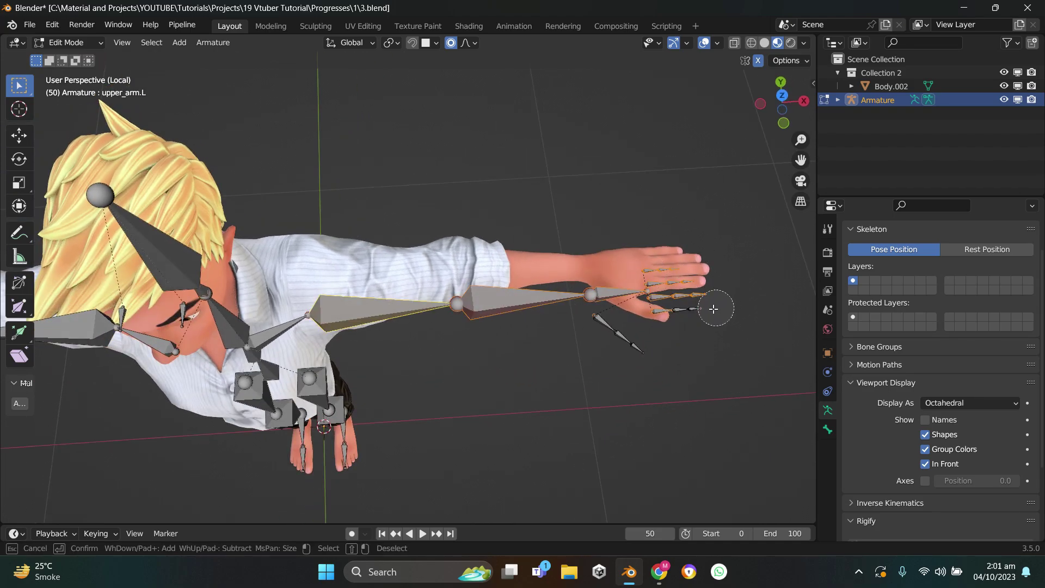
mouse_move(713, 309)
left_mouse_down()
mouse_move(630, 339)
mouse_move(644, 342)
left_mouse_up()
key("Escape")
middle_click_drag(643, 341, 634, 376)
key("g")
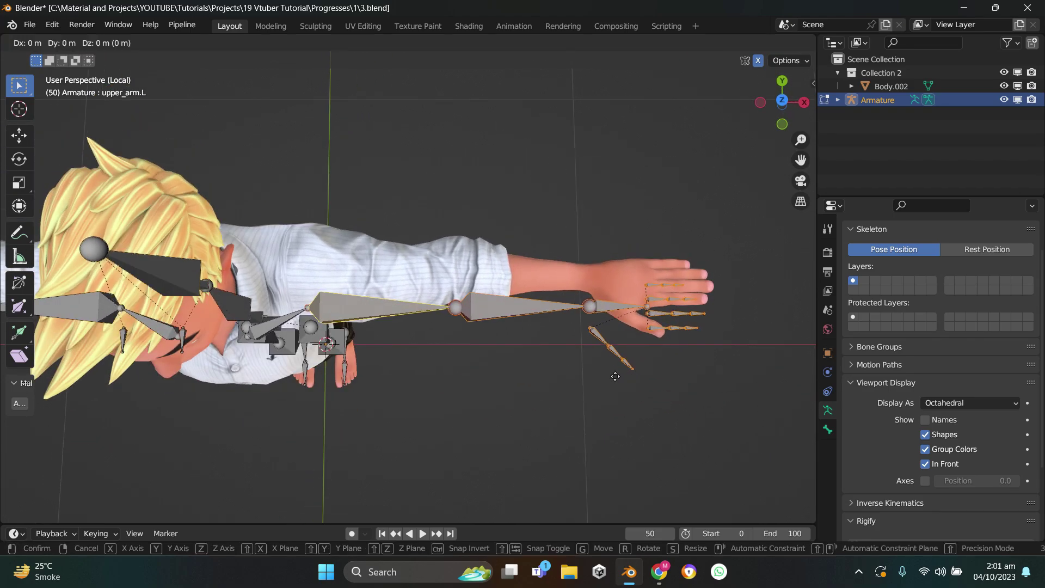
key("y")
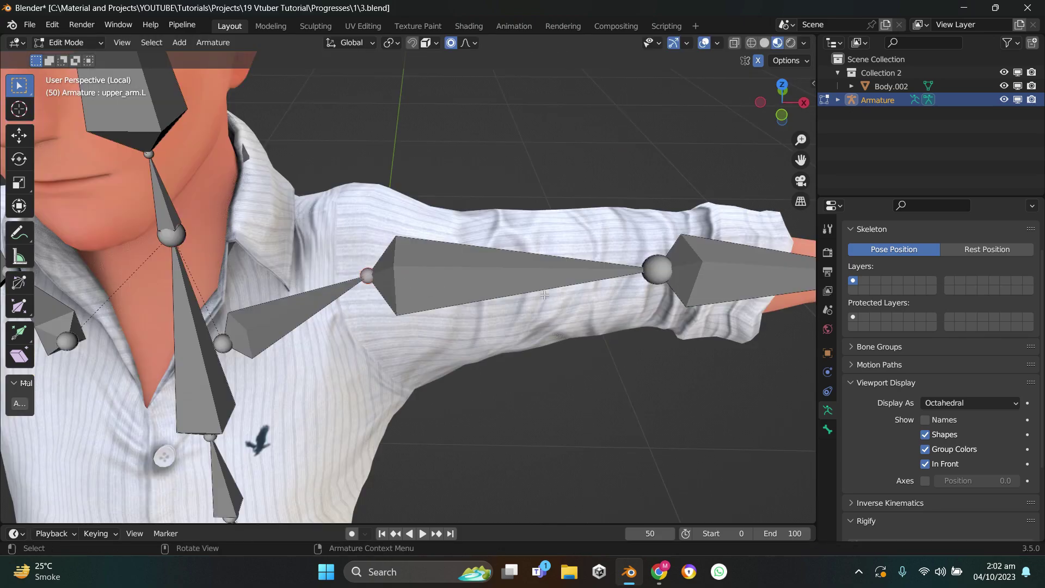
middle_click_drag(569, 229, 419, 335)
scroll(528, 293, "down", 3)
Slide the left elbow joint along Y until it sits inside the arm
key("g")
key("y")
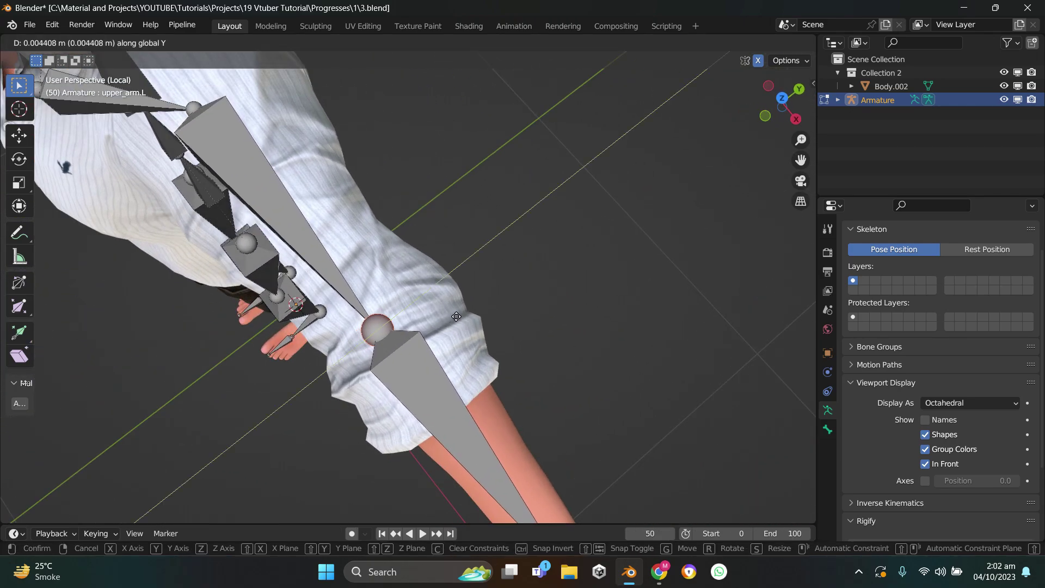
left_click(455, 313)
scroll(435, 304, "down", 3)
middle_click_drag(282, 242, 321, 236)
middle_click_drag(470, 284, 412, 251)
key("g")
key("y")
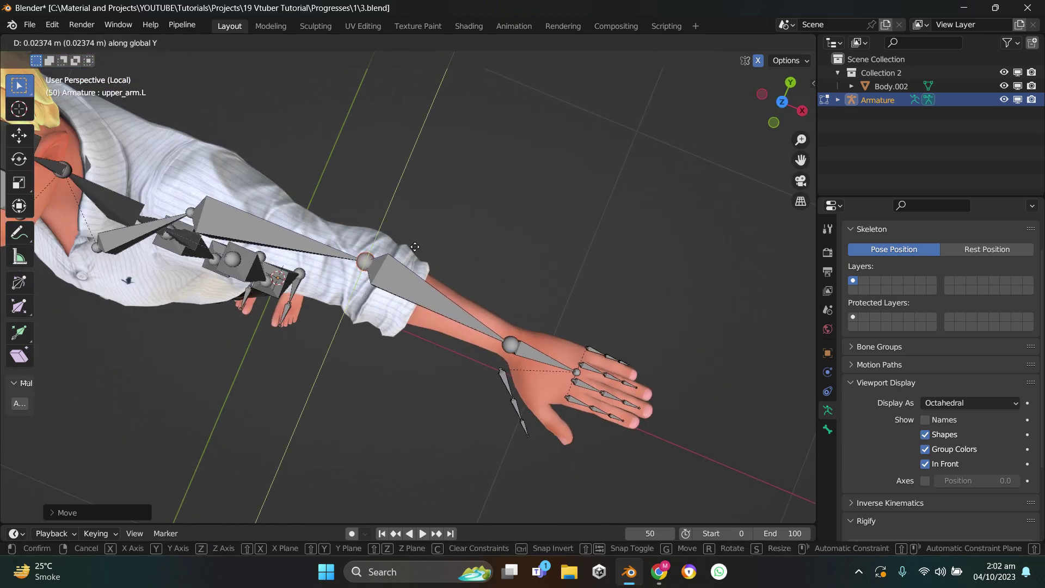
left_click(415, 247)
Shift hand.L about 4 mm along X and 3 mm down, then enable snapping to the mesh
middle_click_drag(366, 266, 421, 298)
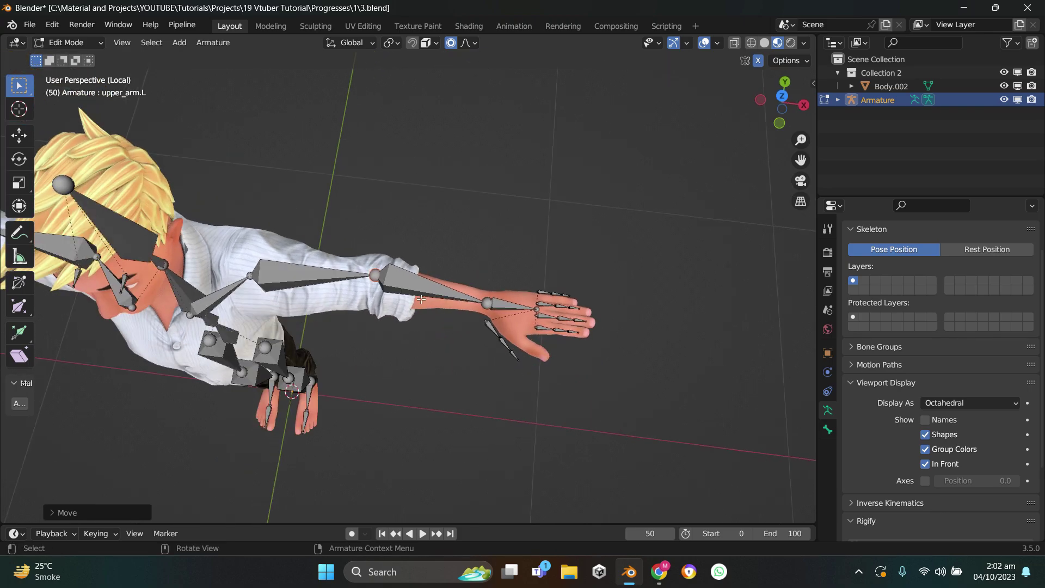
middle_click_drag(516, 292, 374, 272, "shift")
scroll(374, 272, "up", 3)
middle_click_drag(373, 272, 372, 299)
scroll(404, 235, "up", 4)
left_click(372, 299)
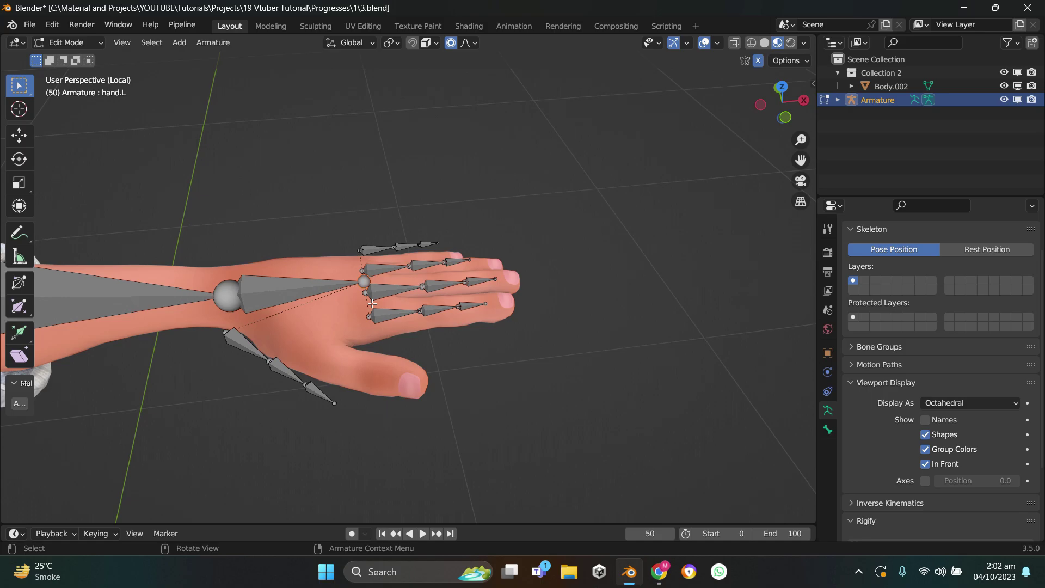
key("g")
key("x")
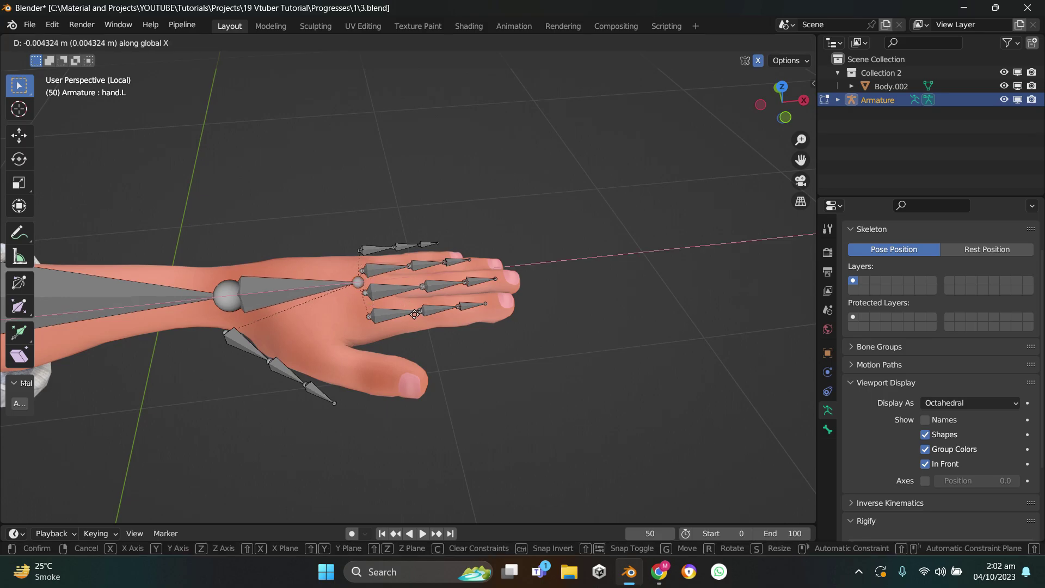
left_click(343, 276)
middle_click_drag(343, 276, 401, 330)
key("g")
key("z")
left_click(384, 255)
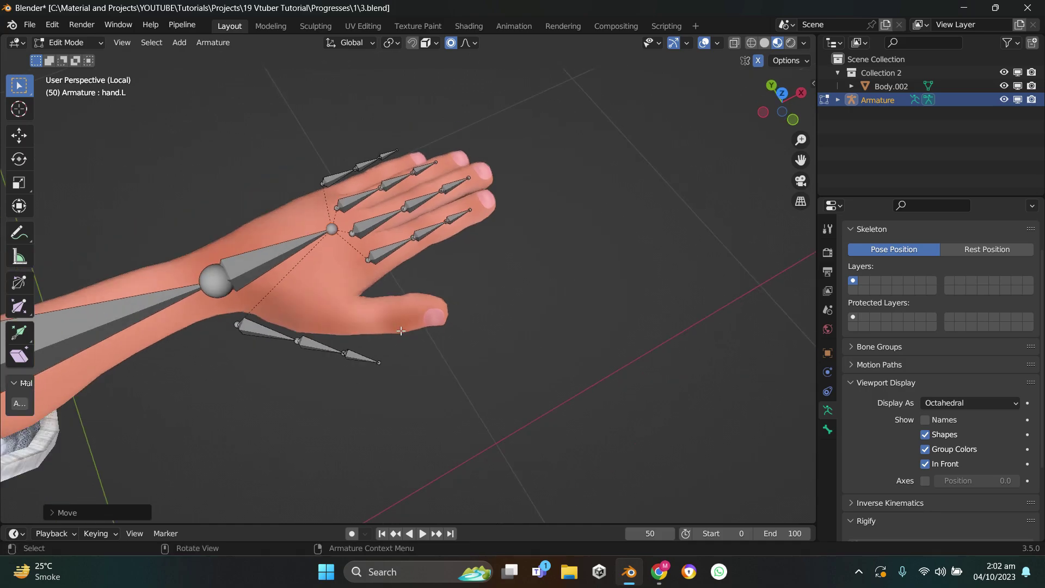
left_click(414, 42)
left_click(433, 42)
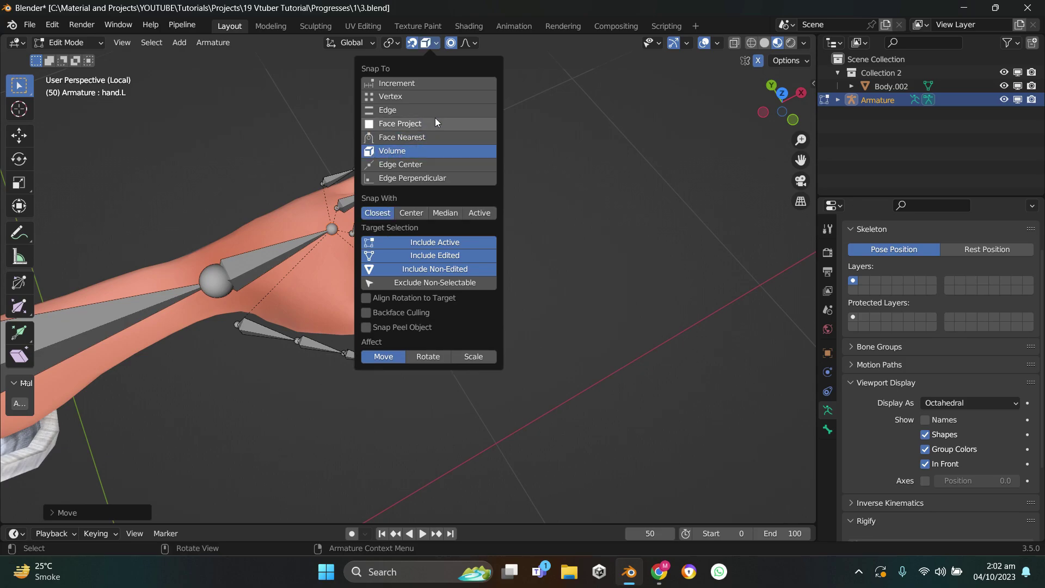
Select the three left thumb bones and move them together into the thumb
key("Escape")
middle_click_drag(429, 306, 446, 212, "shift")
scroll(416, 267, "up", 4)
middle_click_drag(415, 273, 418, 299)
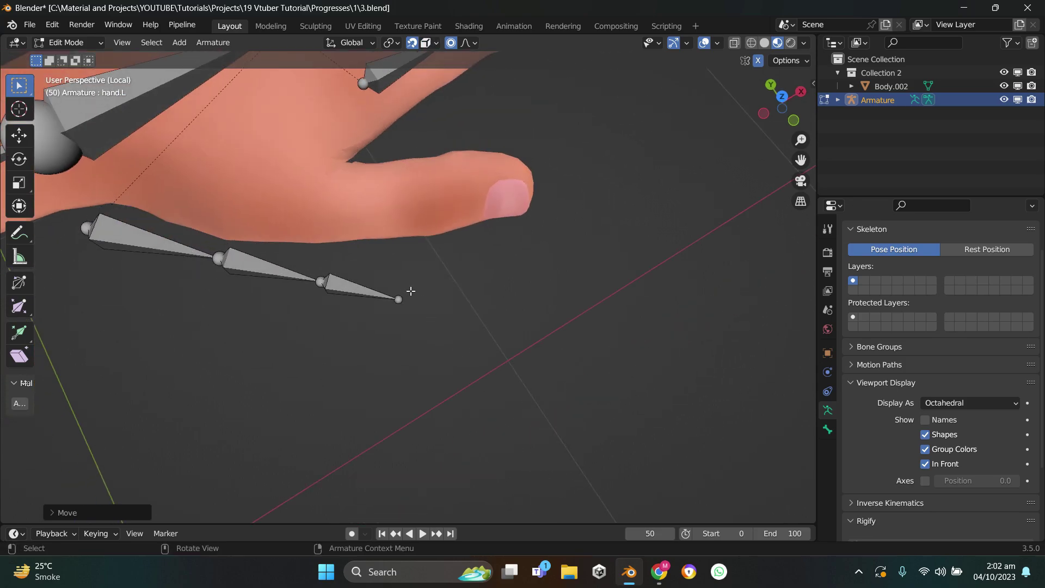
left_click(182, 261)
left_click(274, 275, "shift")
left_click(354, 296)
scroll(353, 295, "down", 3)
key("g")
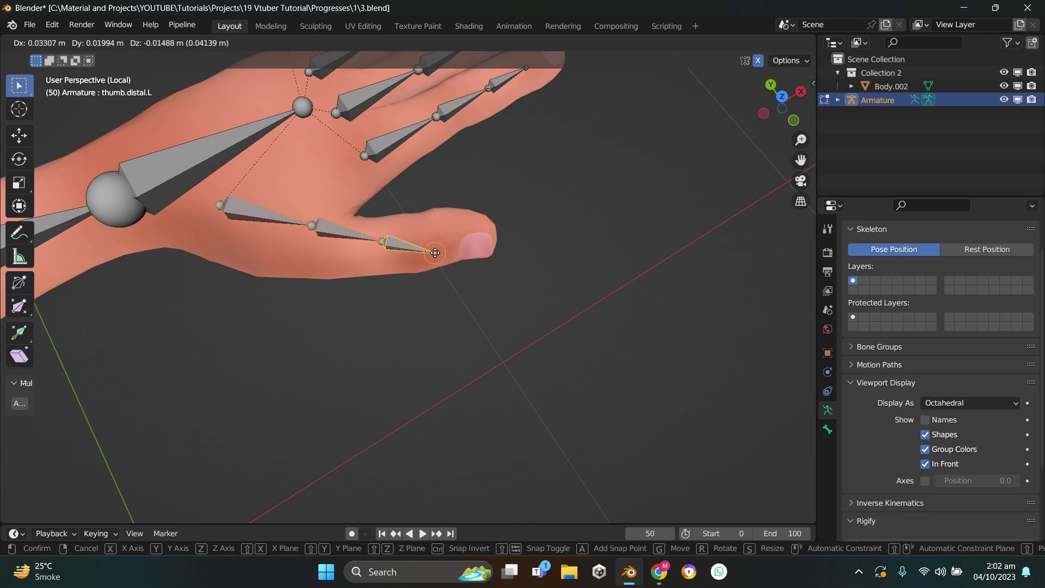
left_click(430, 252)
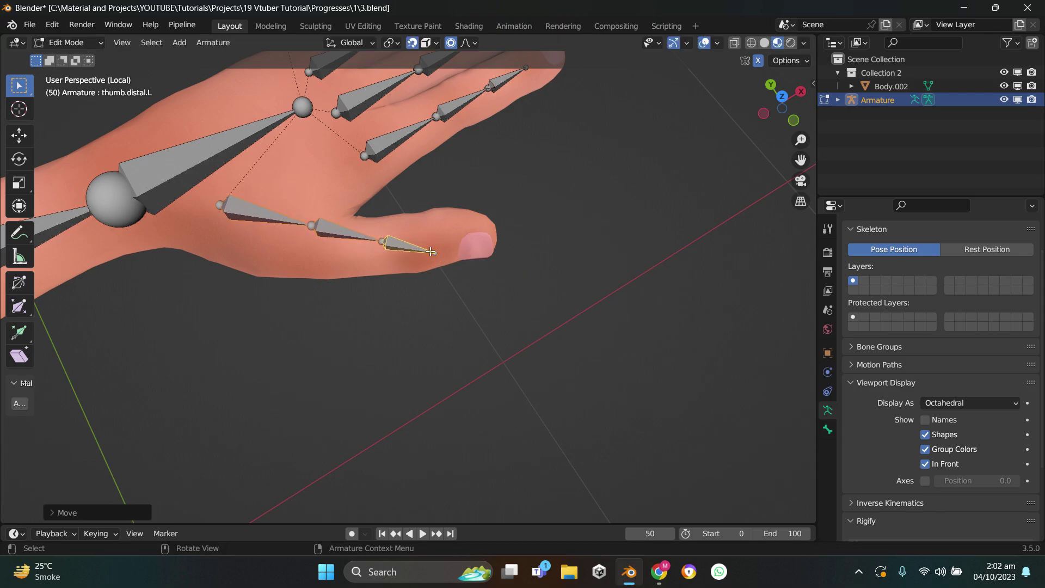
Snap the thumb's end joint to the fingertip and fit its middle and base joints inside the thumb
middle_click_drag(472, 261, 479, 299)
scroll(447, 234, "up", 2)
left_click(379, 266)
key("g")
left_click(394, 303)
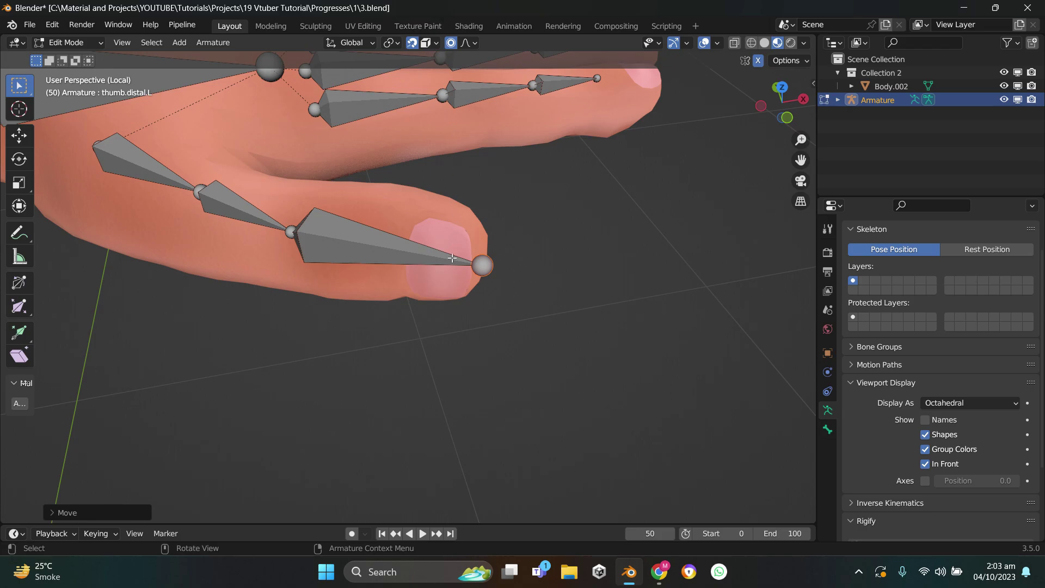
middle_click_drag(451, 257, 343, 273)
left_click(346, 313)
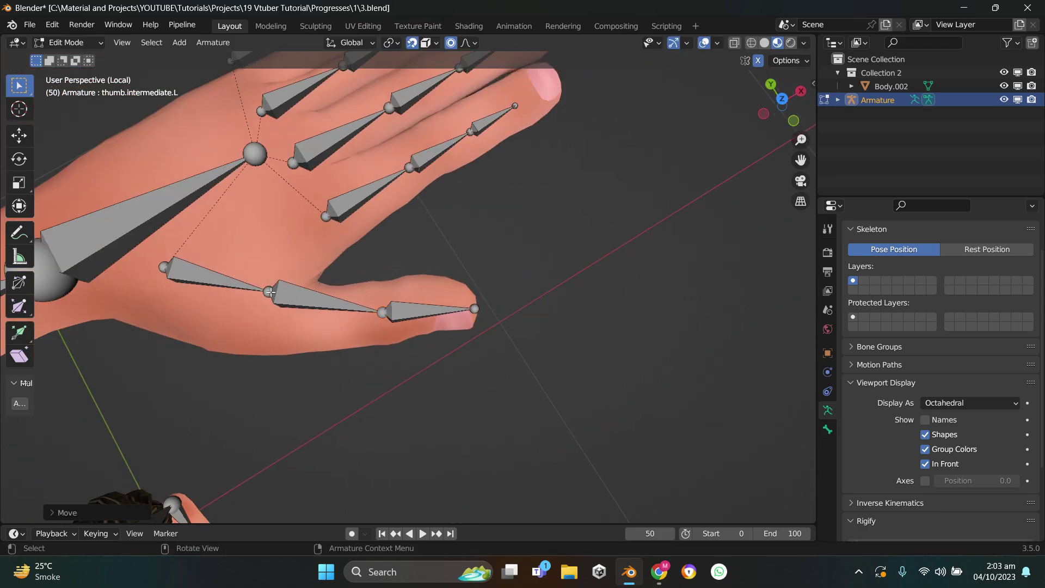
middle_click_drag(271, 293, 291, 297)
left_click(272, 342)
key("g")
left_click(274, 354)
left_click(171, 328)
key("g")
left_click(181, 308)
middle_click_drag(533, 363, 459, 373)
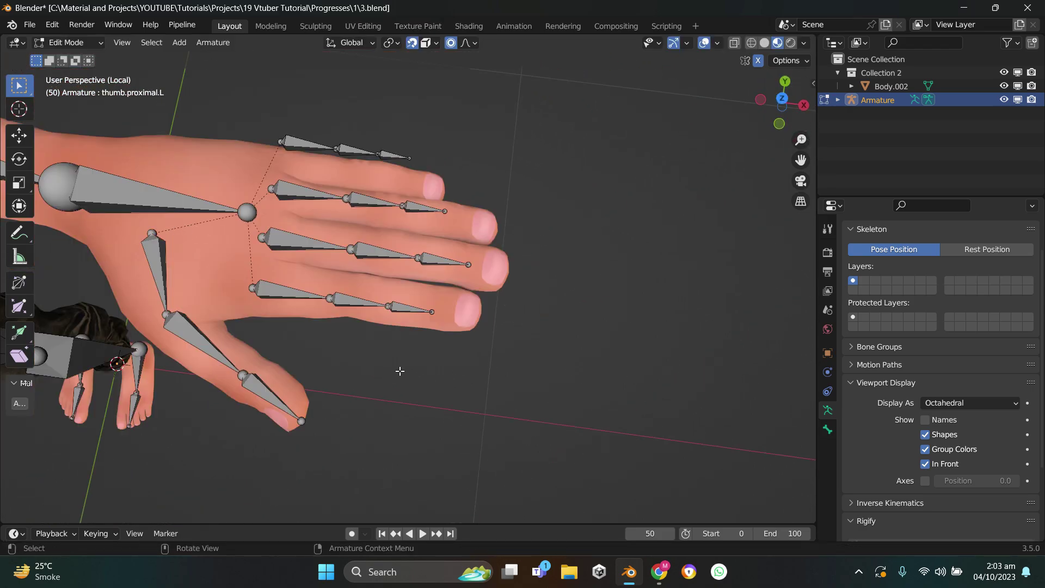
Place the index finger joints along the finger, with the tip at the fingertip
left_click(442, 317)
scroll(442, 317, "up", 2)
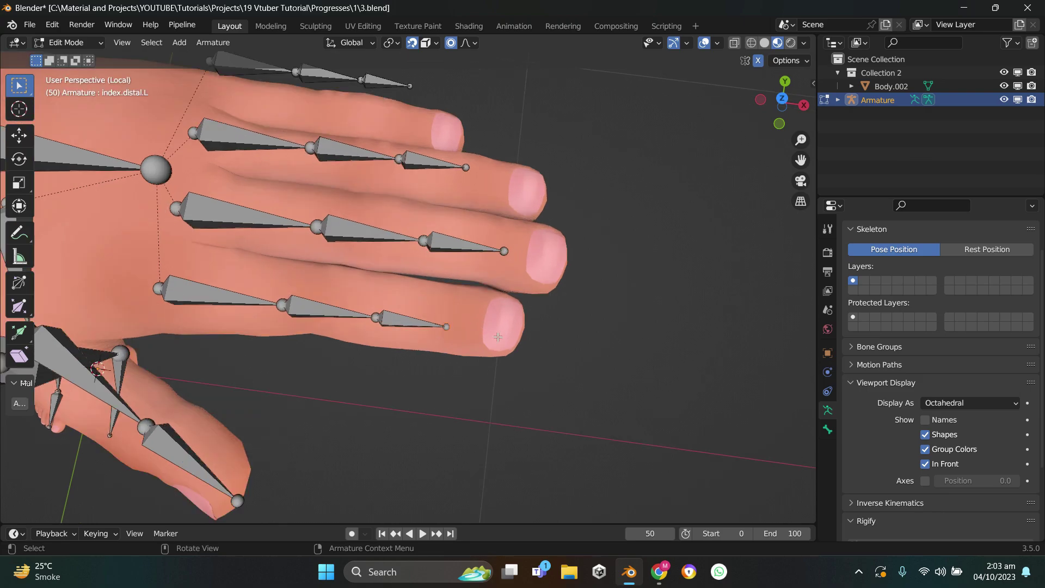
key("g")
left_click(518, 325)
left_click(382, 323)
left_click(376, 317)
key("g")
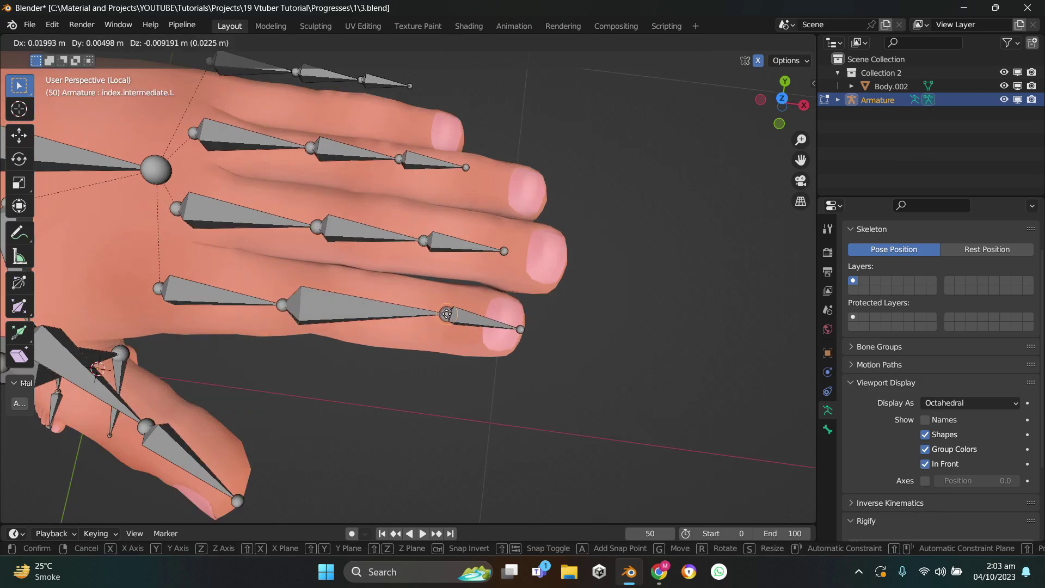
left_click(448, 318)
left_click(282, 305)
key("g")
left_click(336, 301)
left_click(158, 290)
key("g")
left_click(162, 280)
middle_click_drag(167, 279, 176, 290)
Align the middle finger joints along the finger, ending at the nail tip
left_click(501, 262)
key("g")
left_click(566, 265)
left_click(422, 263)
key("g")
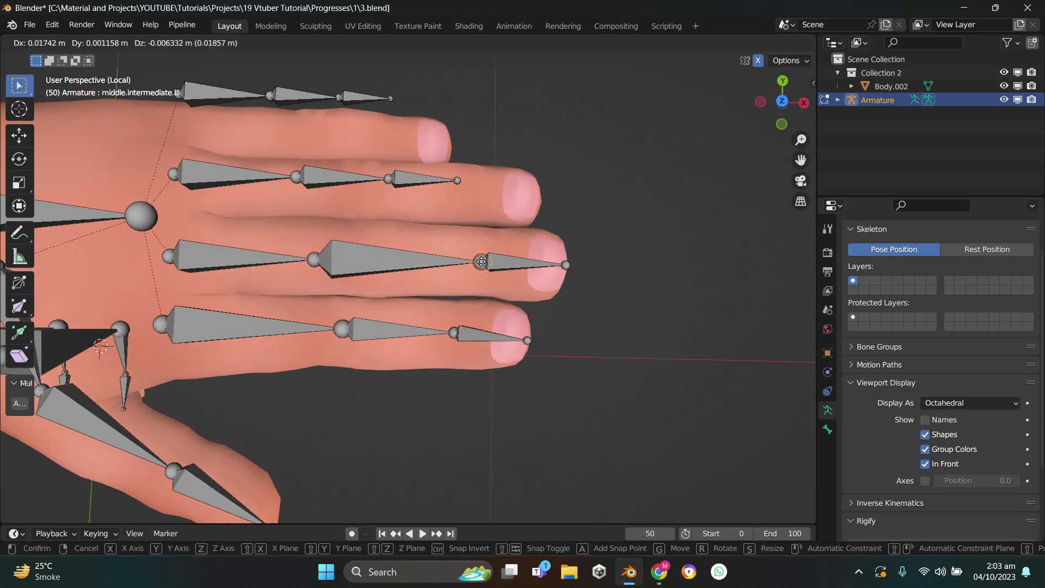
left_click(481, 262)
left_click(314, 259)
key("g")
left_click(374, 254)
left_click(170, 256)
key("g")
left_click(191, 246)
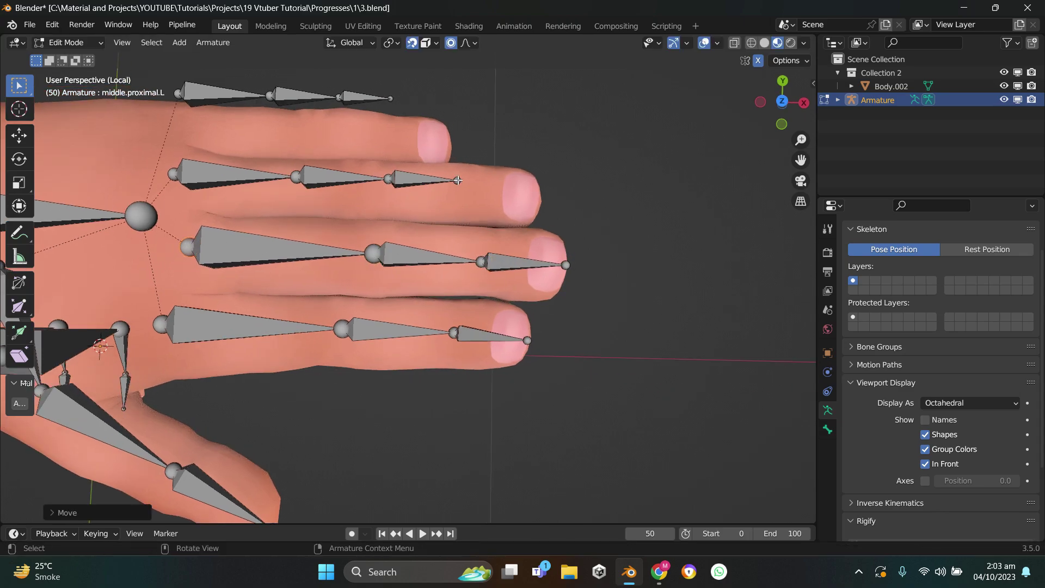
left_click(458, 181)
Align the ring finger joints along the finger, with the tip at the nail
key("g")
left_click(537, 200)
left_click(389, 180)
key("g")
left_click(460, 195)
left_click(296, 183)
key("g")
left_click(355, 190)
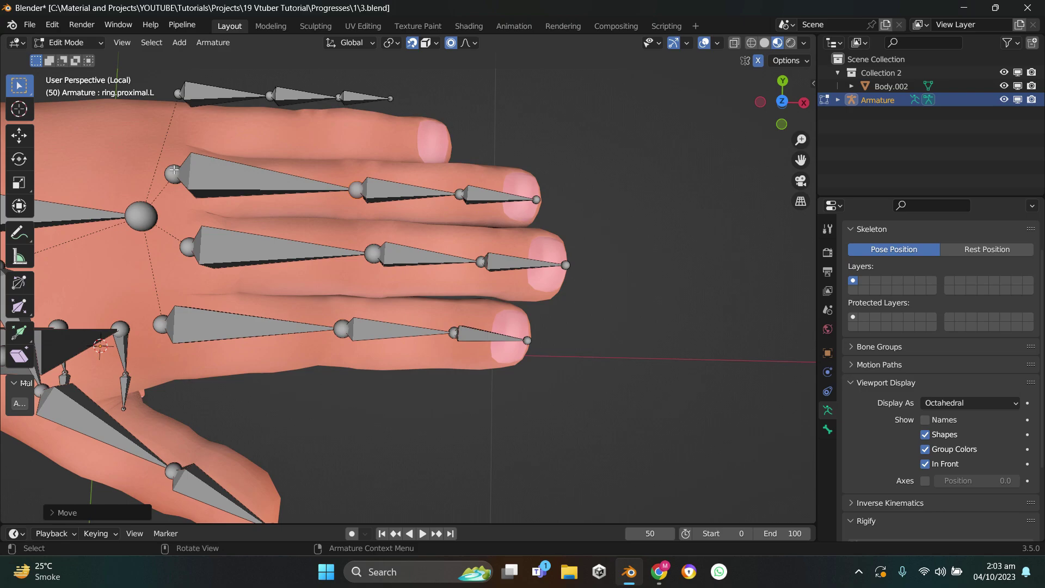
left_click(173, 174)
key("g")
left_click(186, 178)
Move the little fingertip to the nail and its middle joint onto the finger
left_click(390, 99)
key("g")
left_click(451, 146)
left_click(334, 97)
key("g")
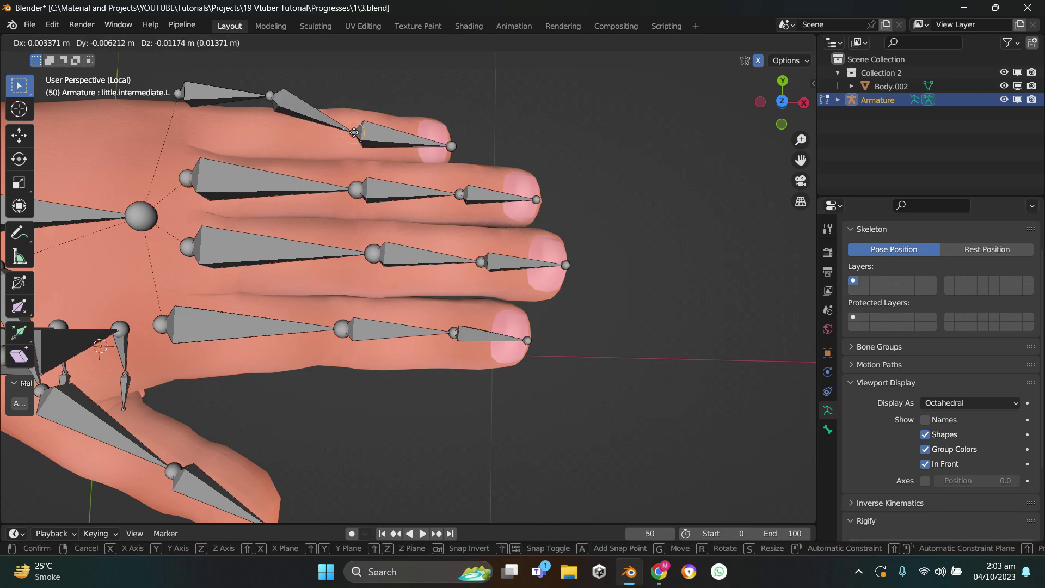
left_click(379, 136)
left_click(270, 97)
Fit the little finger's proximal and root joints onto the finger
key("g")
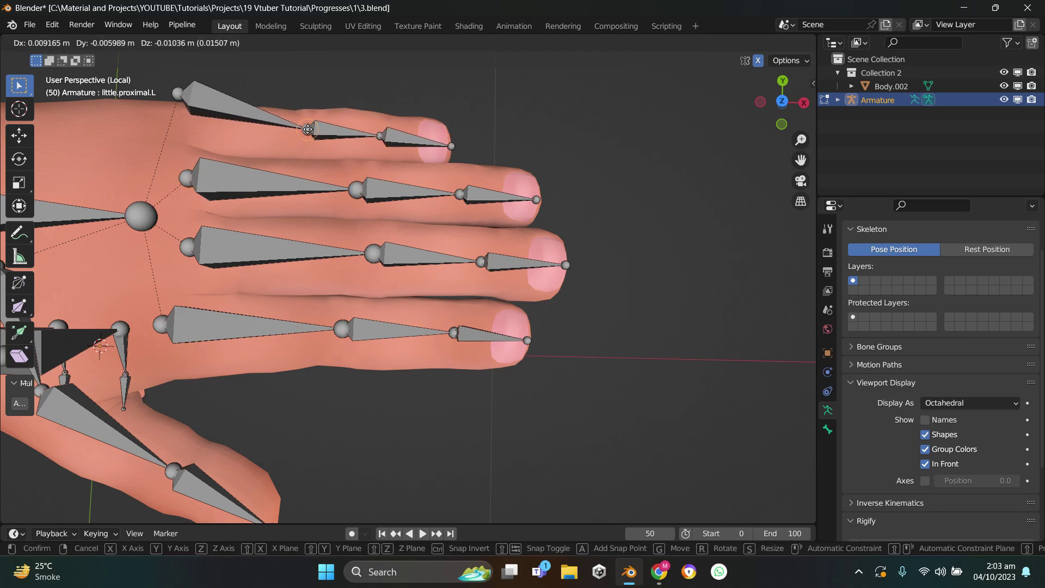
left_click(288, 142)
left_click(178, 97)
key("g")
left_click(182, 125)
scroll(282, 227, "down", 6)
middle_click_drag(282, 228, 297, 133)
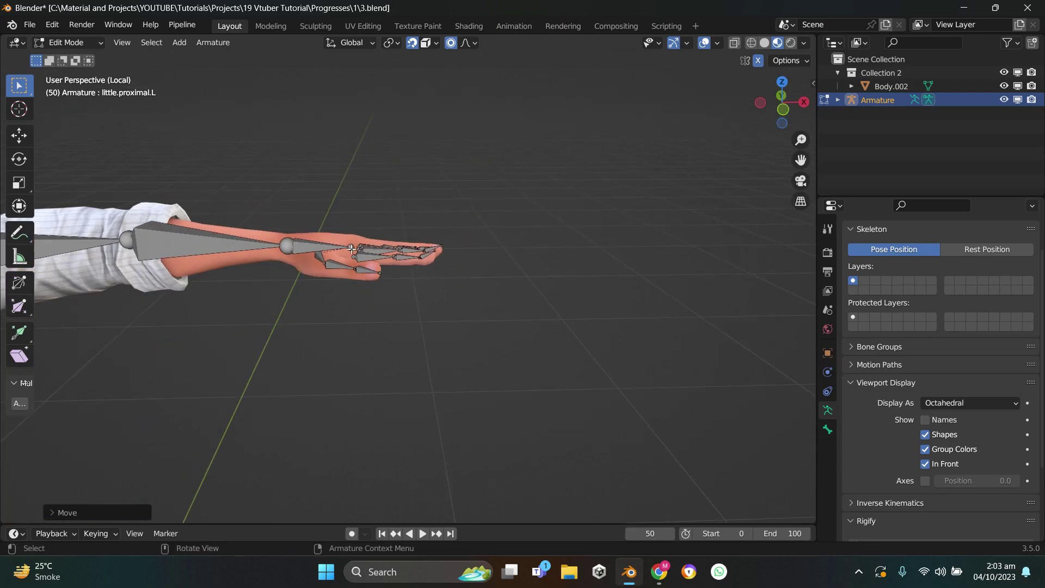
Return the armature to Object Mode, check the whole character, and save 3.blend
key("Tab")
scroll(381, 283, "down", 4)
middle_click_drag(381, 284, 390, 301)
key("ctrl+s")
middle_click_drag(357, 245, 418, 243, "shift")
middle_click_drag(395, 338, 379, 316)
scroll(377, 311, "down", 4)
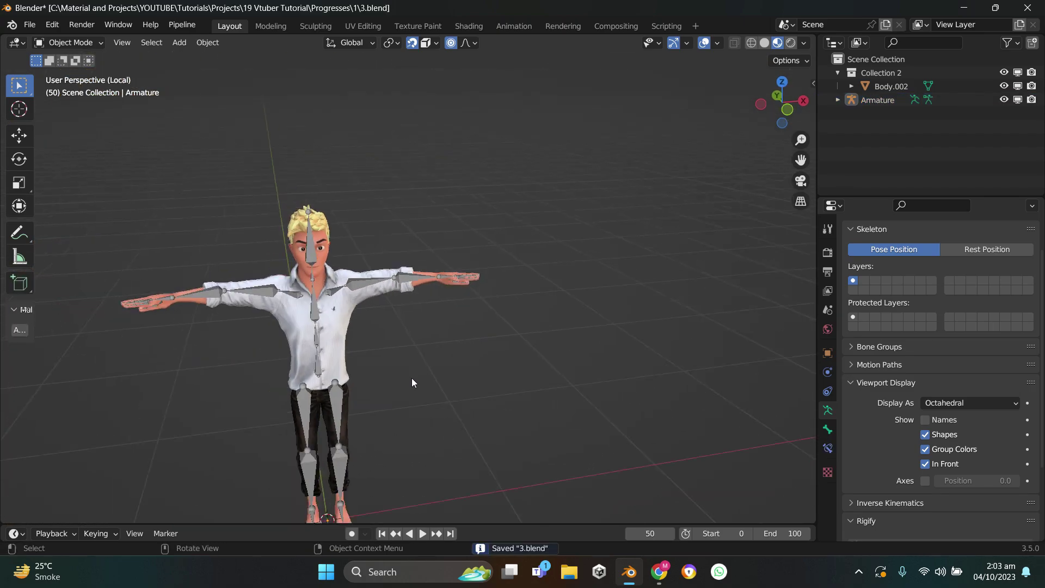
middle_click_drag(411, 377, 463, 366)
left_click(479, 390)
scroll(473, 384, "up", 4)
scroll(448, 359, "down", 3)
scroll(465, 367, "up", 3)
key("ctrl+s")
scroll(458, 361, "down", 3)
scroll(457, 361, "up", 1)
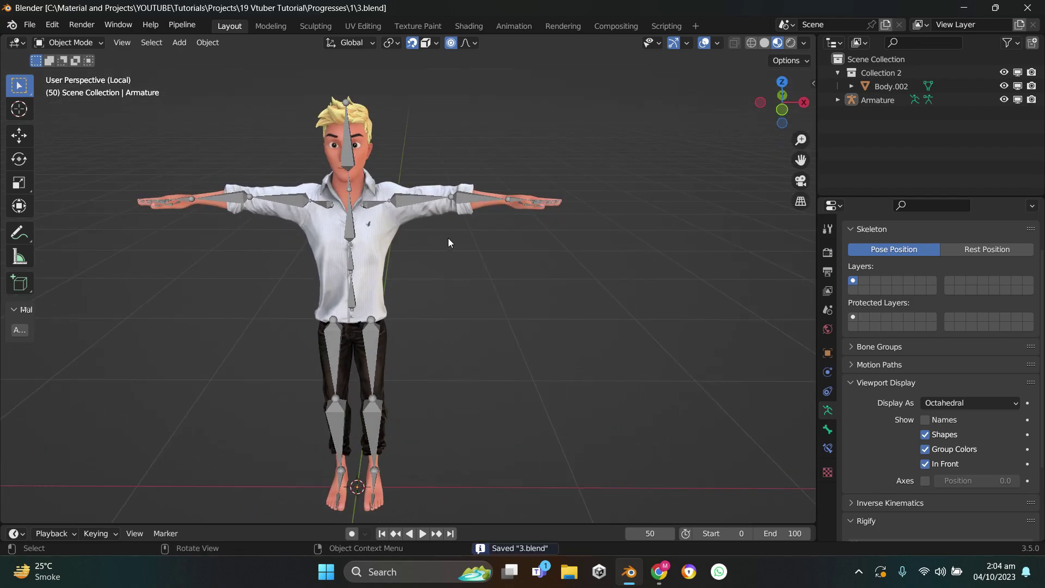
Parent Body.002 to the Armature with Ctrl+P, choosing With Automatic Weights
left_click(443, 214)
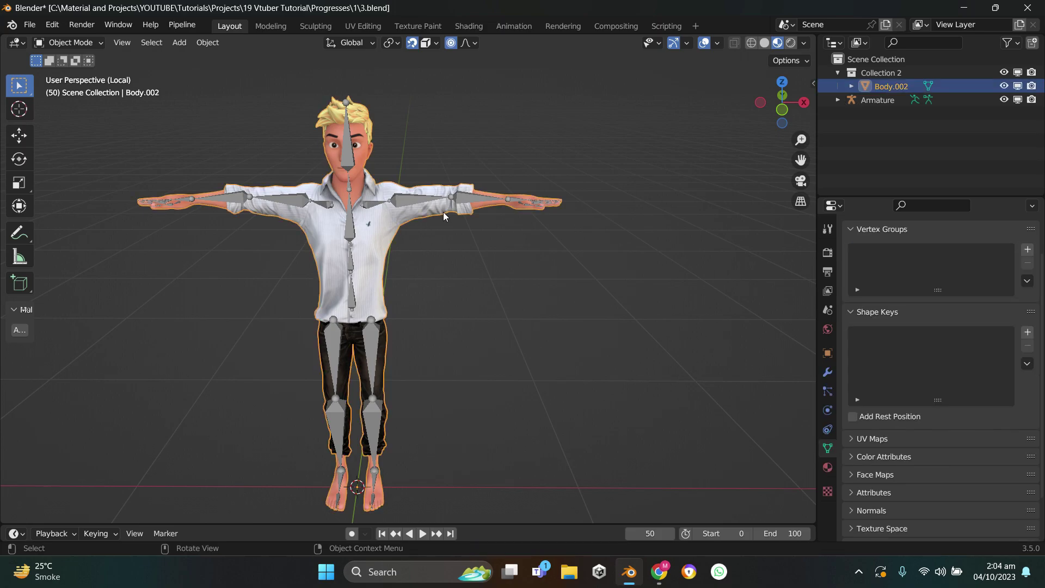
left_click(414, 201, "shift")
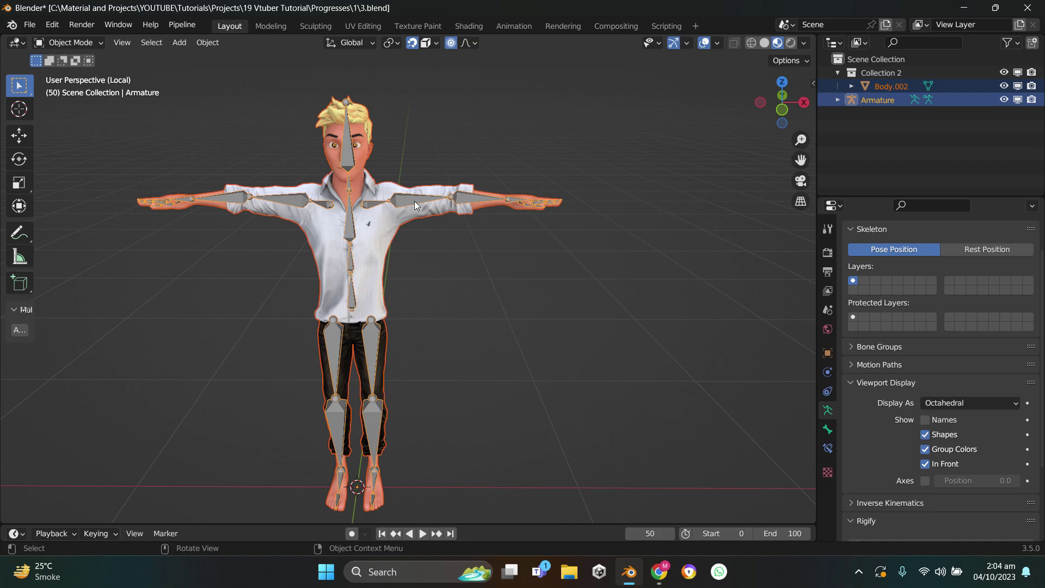
key("ctrl+p")
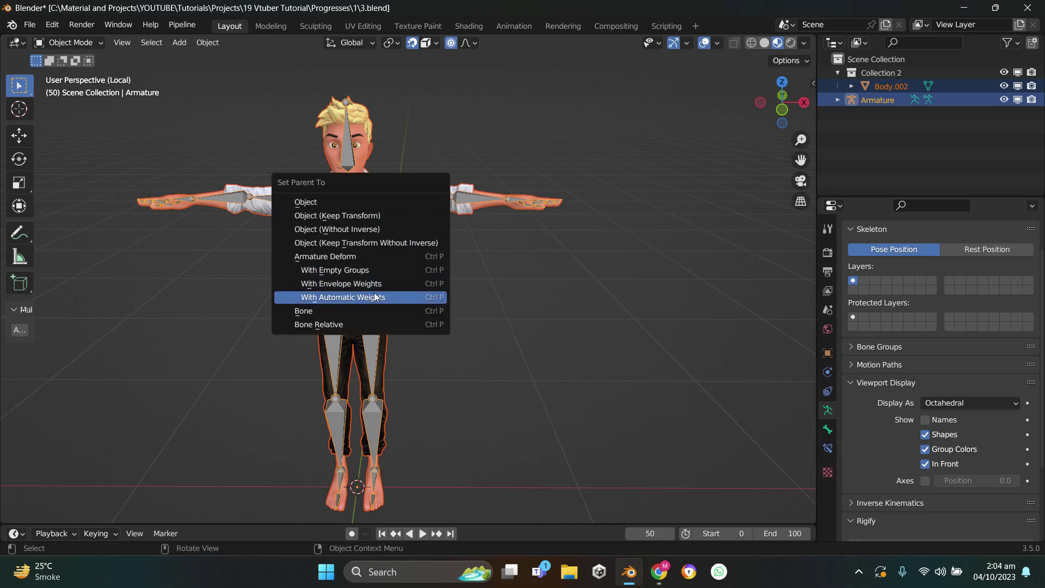
left_click(348, 299)
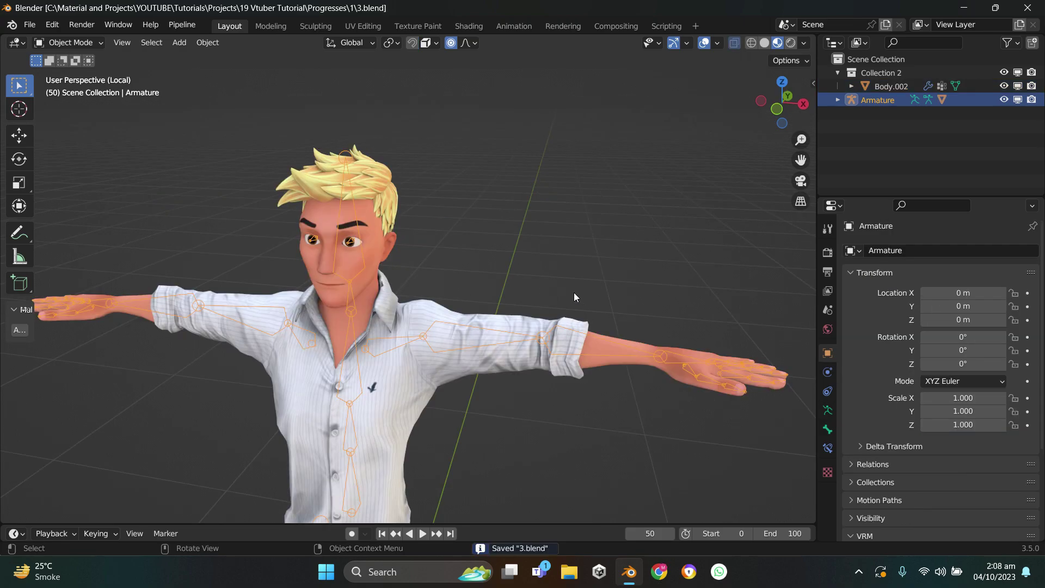
Put the armature in Pose Mode and frame the character's head at a three-quarter angle
middle_click_drag(574, 292, 334, 247, "shift")
middle_click_drag(462, 305, 483, 339)
scroll(417, 356, "up", 4)
middle_click_drag(483, 338, 494, 343)
key("ctrl+Tab")
scroll(494, 343, "down", 8)
middle_click_drag(273, 290, 514, 335, "shift")
middle_click_drag(514, 335, 528, 300)
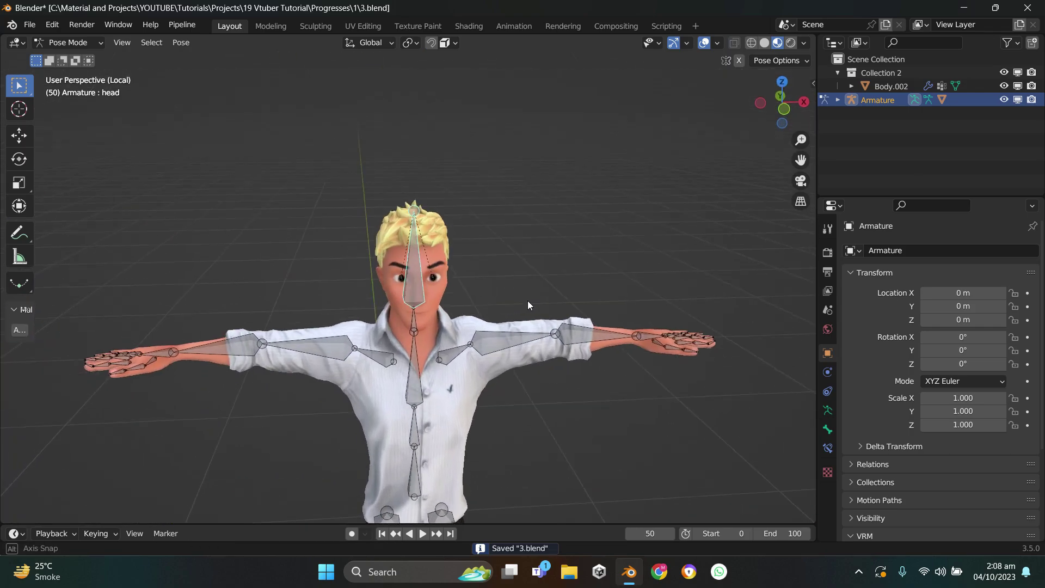
scroll(472, 277, "up", 2)
middle_click_drag(472, 276, 534, 229)
Test-rotate the head, neck and chest bones on X, cancelling each rotation
key("r")
key("x")
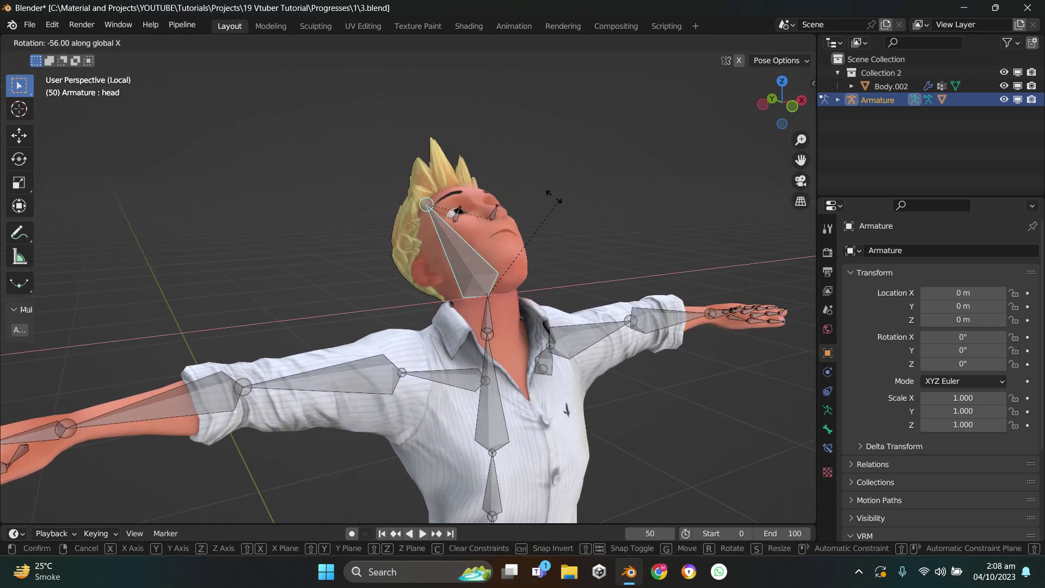
key("Escape")
left_click(483, 329)
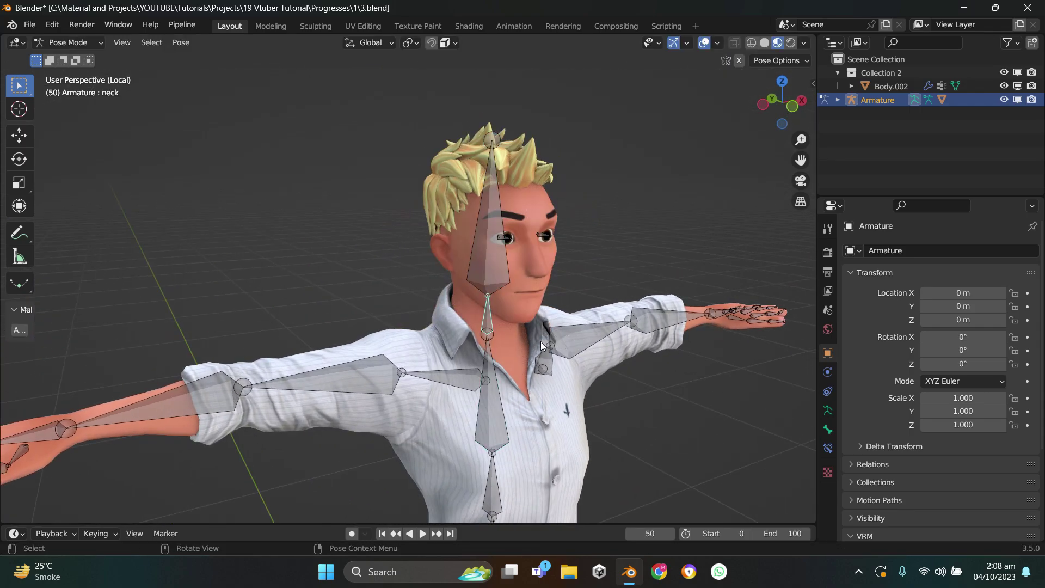
key("r")
key("x")
key("Escape")
left_click(500, 395)
key("r")
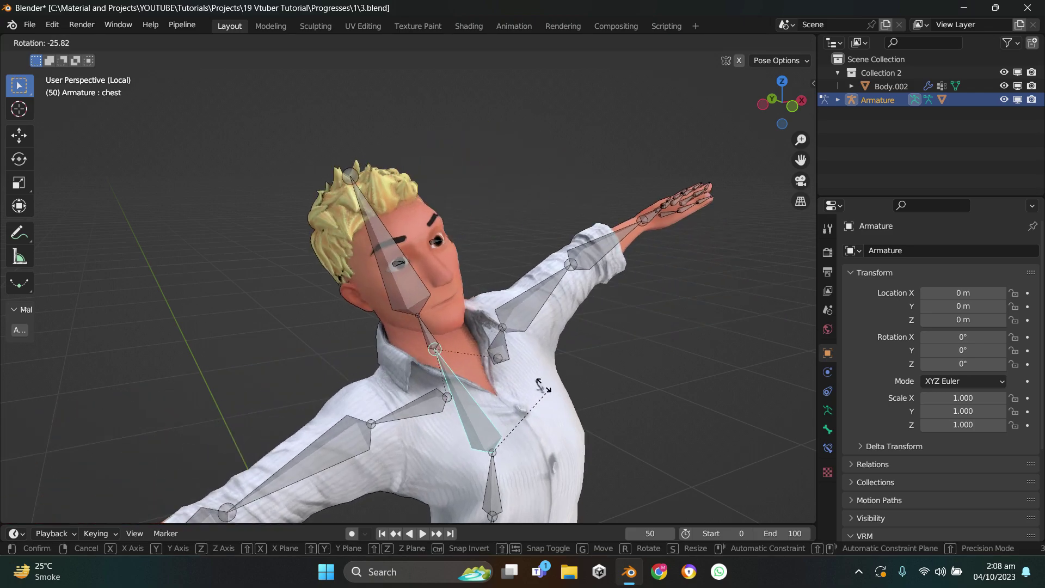
key("x")
key("Escape")
Test-rotate the left upper arm, forearm and hand bones to check the arm bends
middle_click_drag(566, 421, 504, 458)
left_click(567, 369)
middle_click_drag(566, 371, 532, 343, "shift")
key("r")
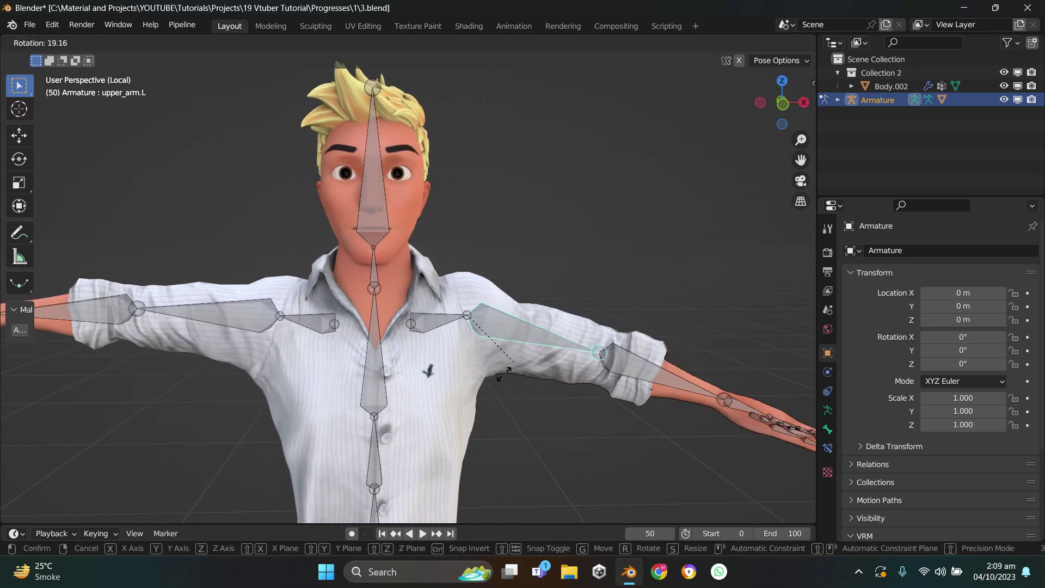
key("Escape")
left_click(646, 314)
key("r")
key("Escape")
middle_click_drag(593, 354, 490, 305)
left_click(404, 377)
key("r")
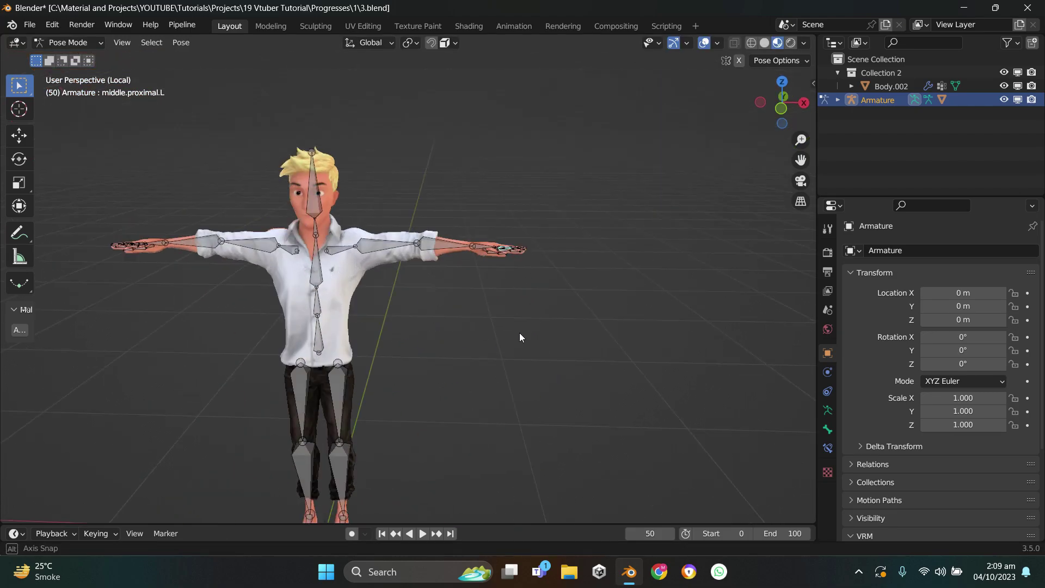
Test-rotate the spine and left upper and lower leg bones, cancelling each rotation
middle_click_drag(519, 332, 536, 327)
left_click(417, 254)
left_click(414, 297)
key("r")
key("Escape")
left_click(432, 390)
key("r")
left_click(424, 409)
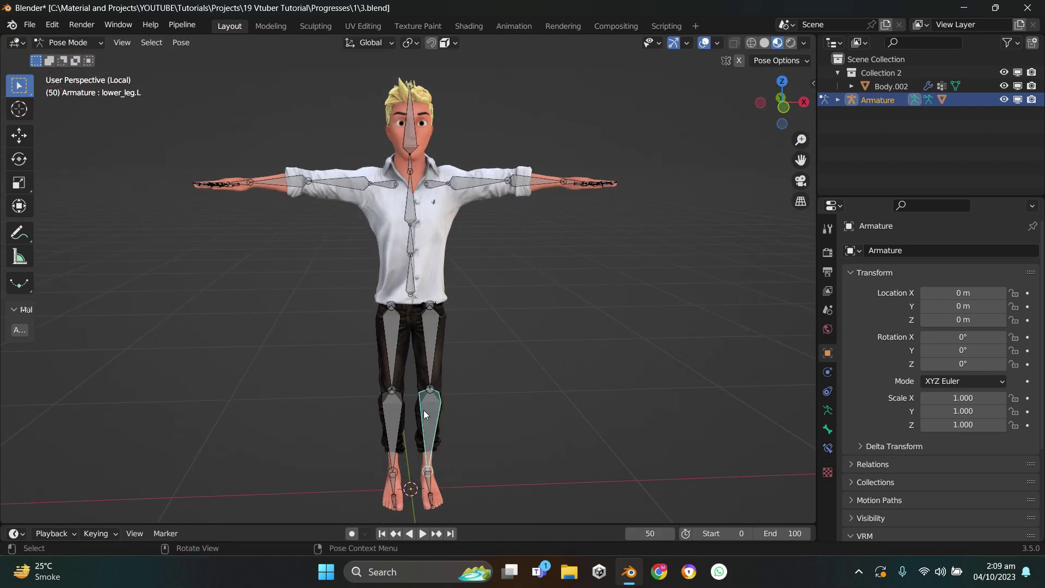
key("r")
key("x")
key("Escape")
Select all bones, return to Object Mode and save 3.blend
key("a")
scroll(520, 403, "down", 1)
middle_click_drag(512, 395, 520, 403)
key("ctrl+Tab")
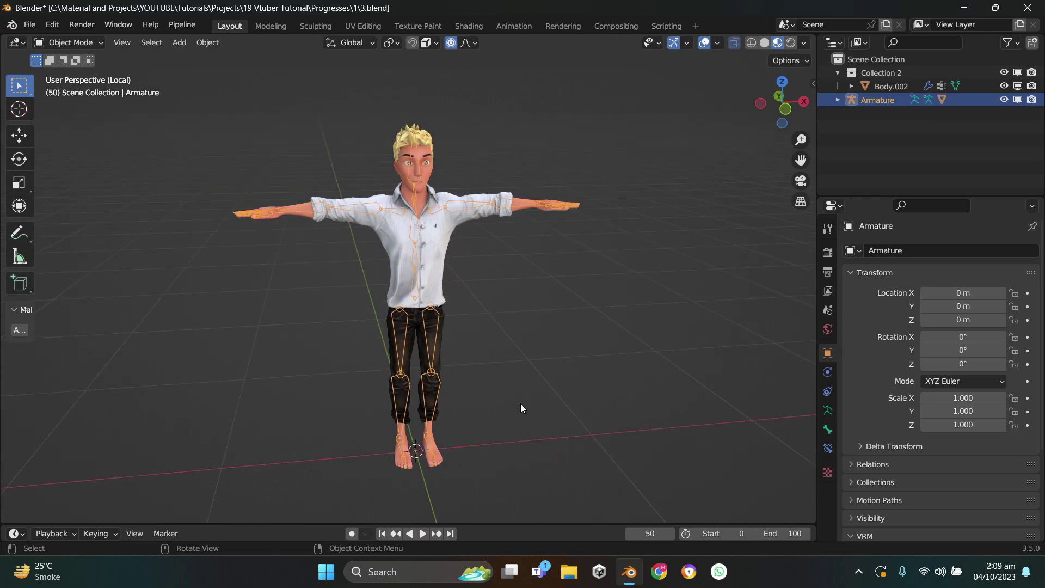
key("ctrl+s")
Save 3.blend again and zoom in on the character's face
scroll(564, 416, "up", 3)
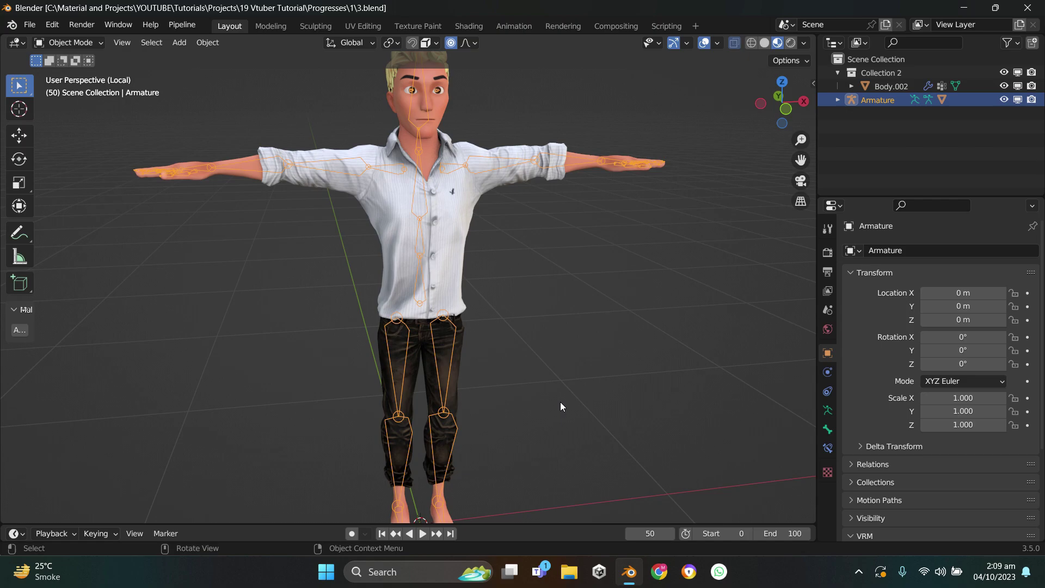
key("ctrl+s")
middle_click_drag(588, 234, 564, 410, "shift")
scroll(564, 409, "up", 9)
In Pose Mode, freely rotate the eye.L bone and confirm to see the left eyeball follow
key("ctrl+Tab")
scroll(501, 294, "down", 3)
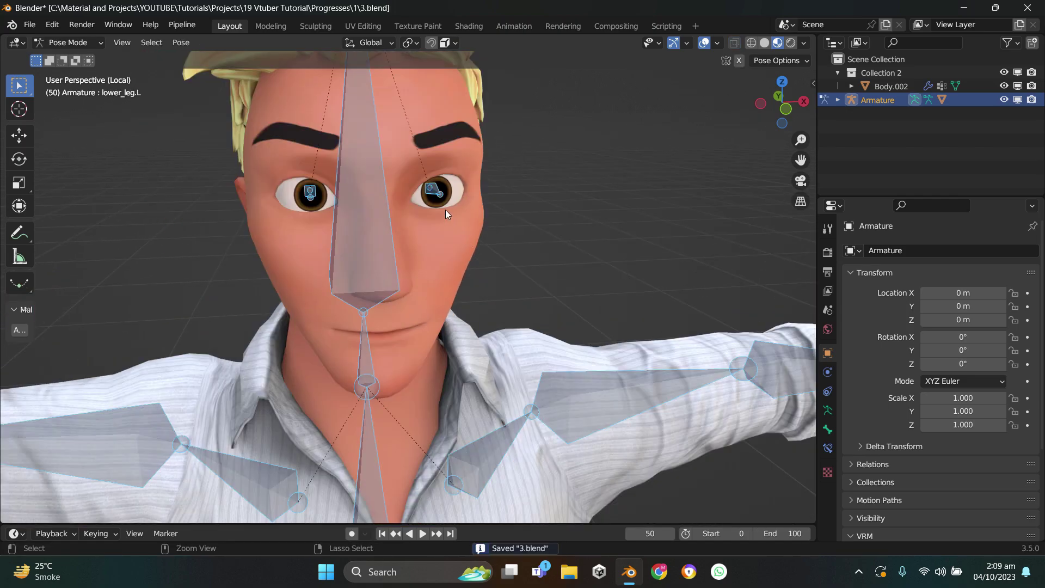
left_click(442, 202)
key("r")
key("r")
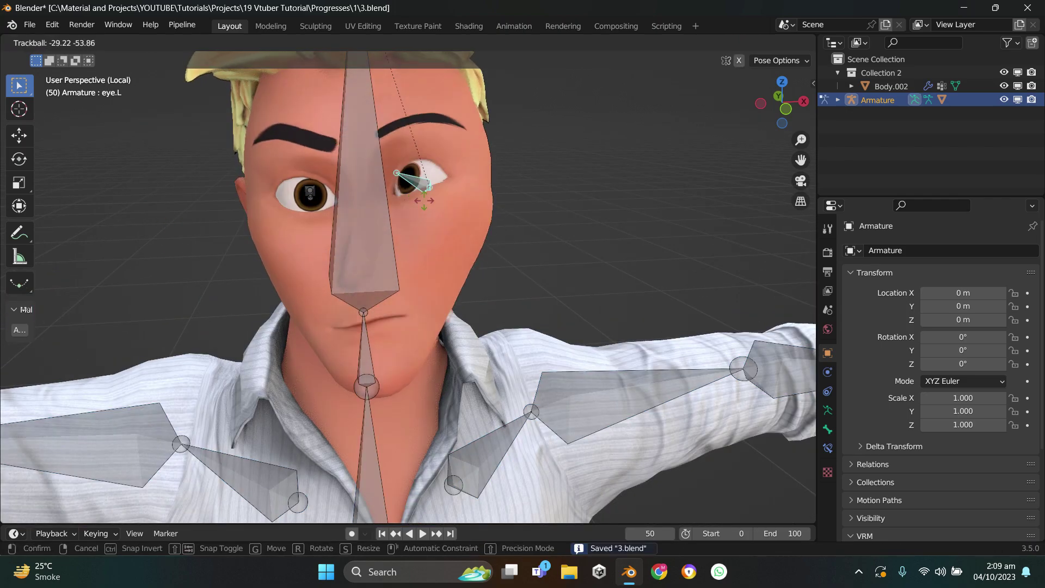
right_click(486, 253)
middle_click_drag(485, 253, 435, 254)
key("r")
key("r")
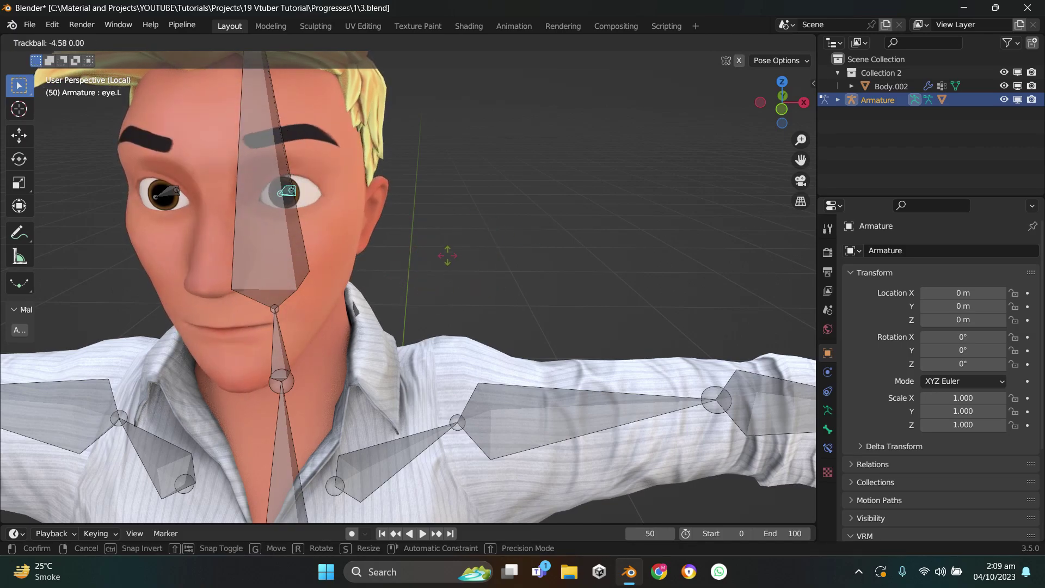
left_click(461, 265)
middle_click_drag(462, 262, 489, 317)
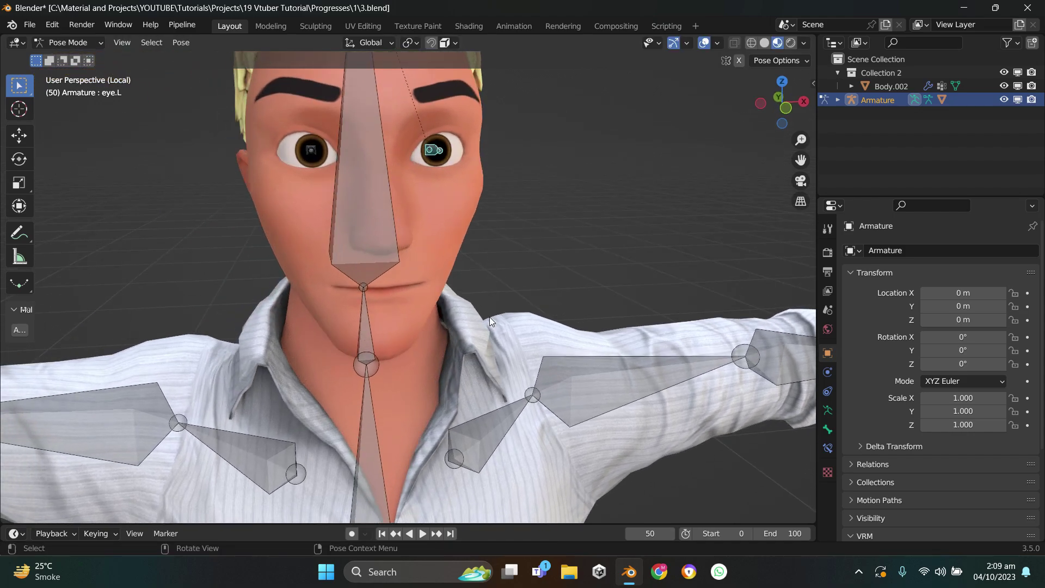
Save in Object Mode, then select Body.002 and select all its vertices in Edit Mode
key("ctrl+Tab")
scroll(452, 185, "down", 2)
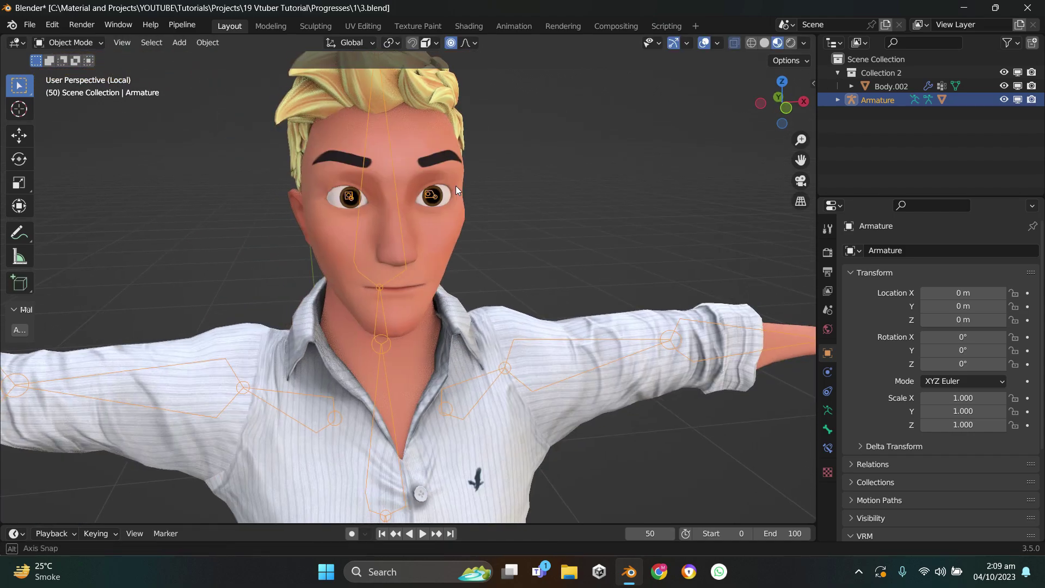
key("ctrl+s")
left_click(447, 234)
key("Tab")
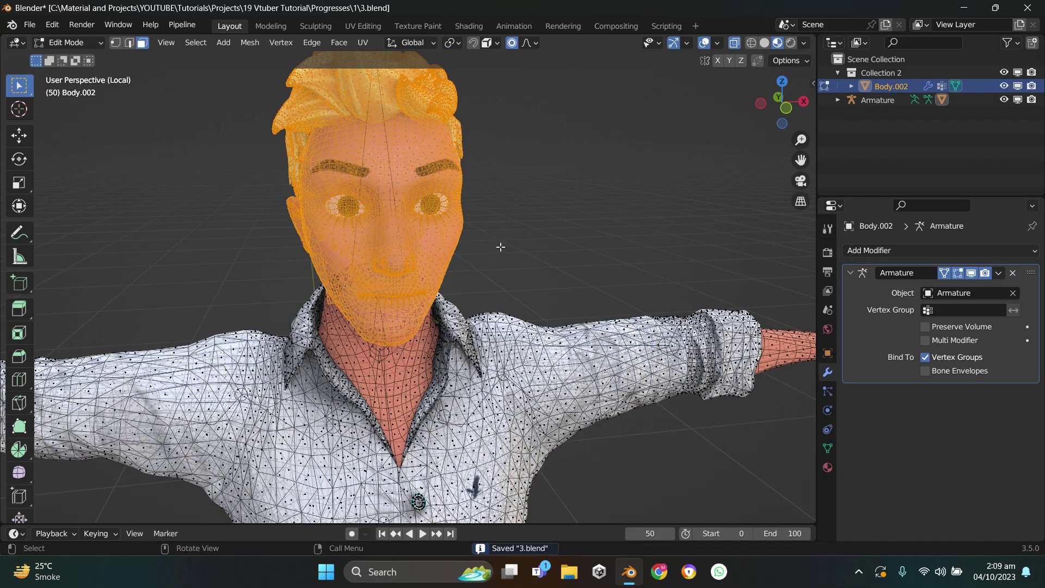
scroll(435, 256, "up", 4)
key("a")
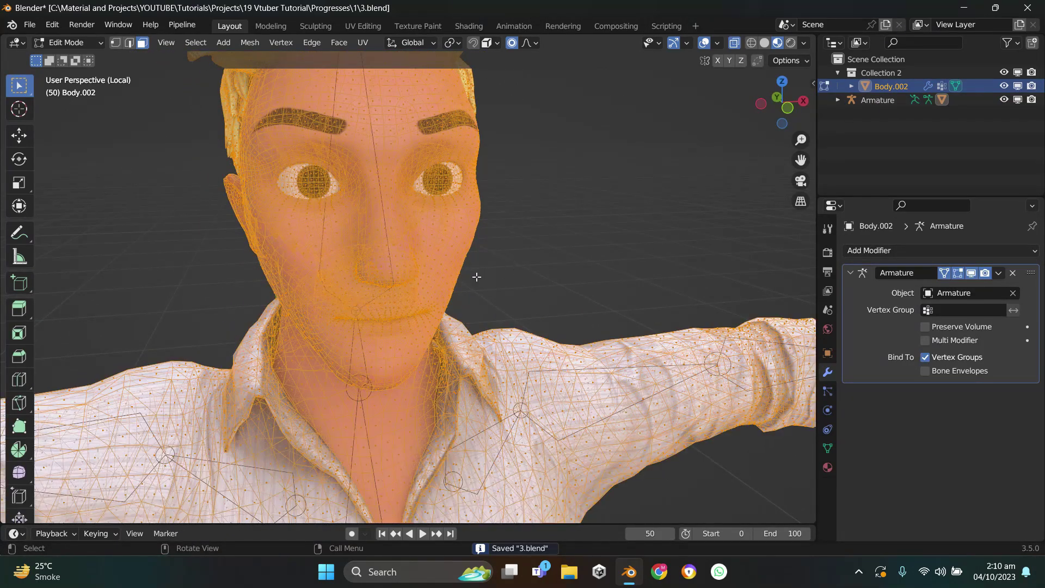
scroll(434, 266, "down", 4)
scroll(496, 310, "up", 4)
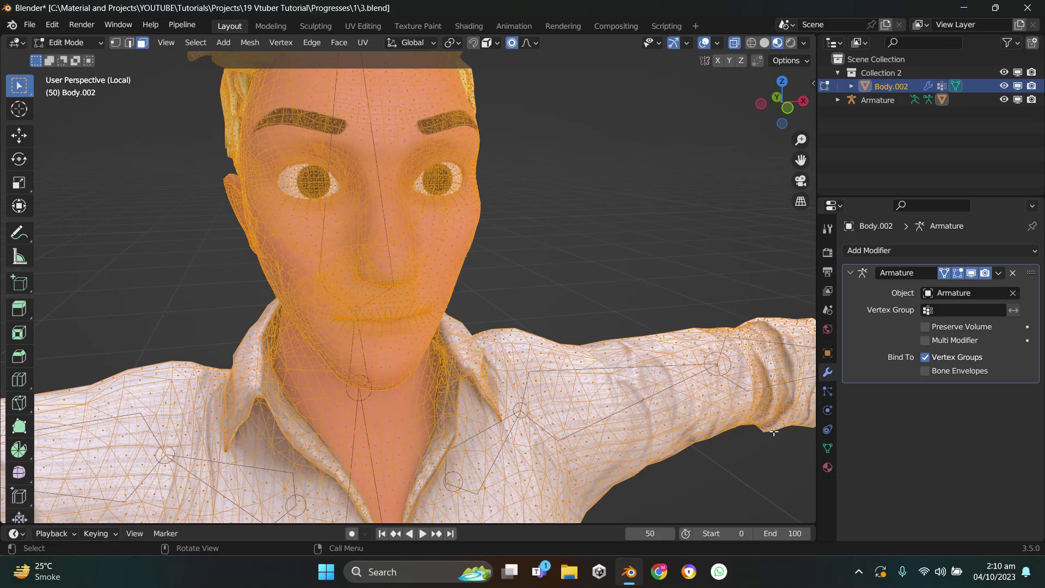
scroll(453, 326, "down", 2)
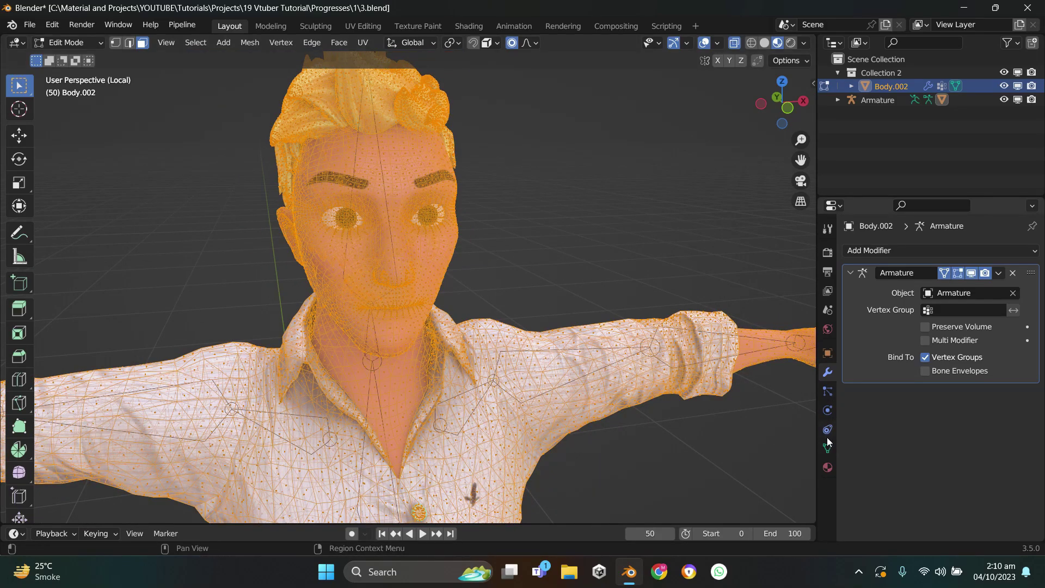
Filter Body.002's vertex groups by 'eye', check eye.L and eye.R, then leave Edit Mode
left_click(827, 447)
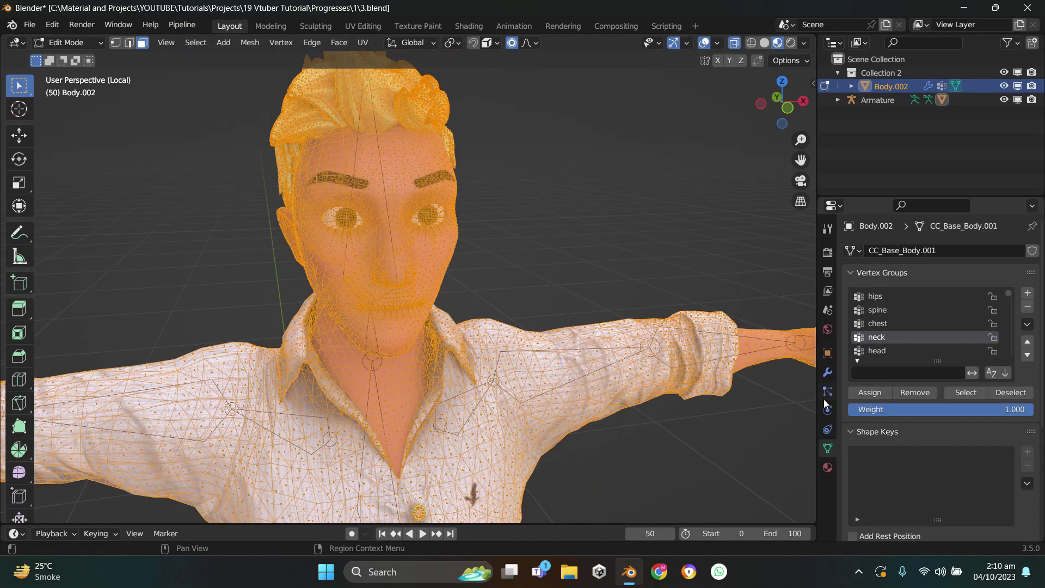
left_click(873, 374)
type("eye")
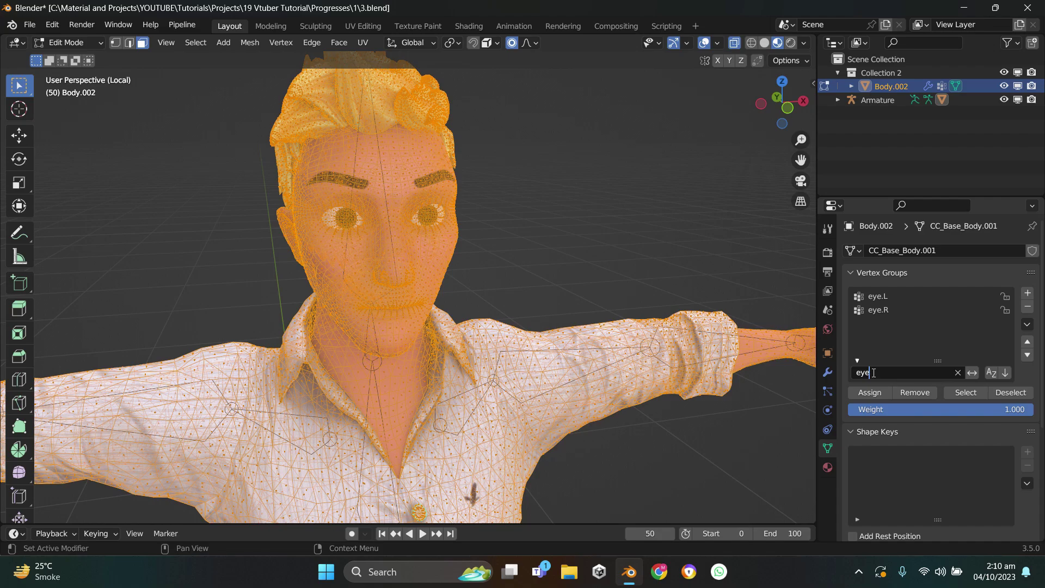
key("Return")
left_click(874, 296)
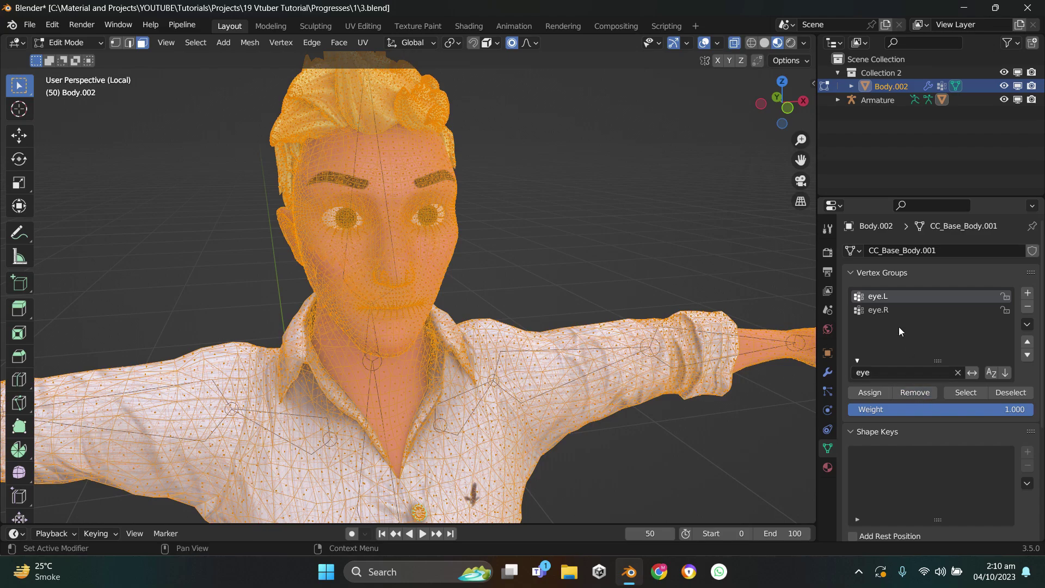
left_click(898, 309)
scroll(590, 345, "down", 3)
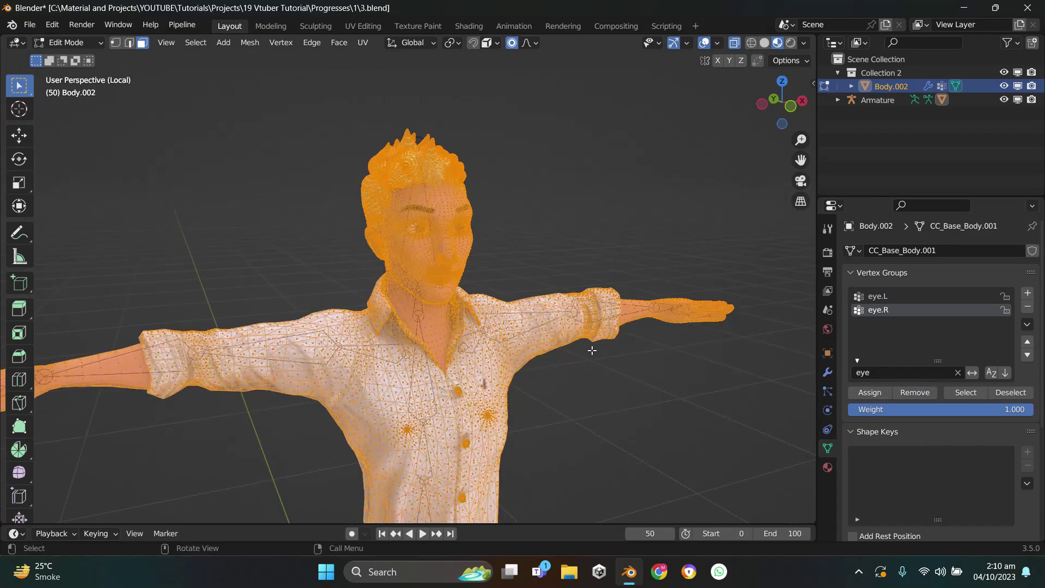
scroll(584, 343, "up", 5)
scroll(584, 349, "down", 2)
middle_click_drag(557, 338, 546, 354, "shift")
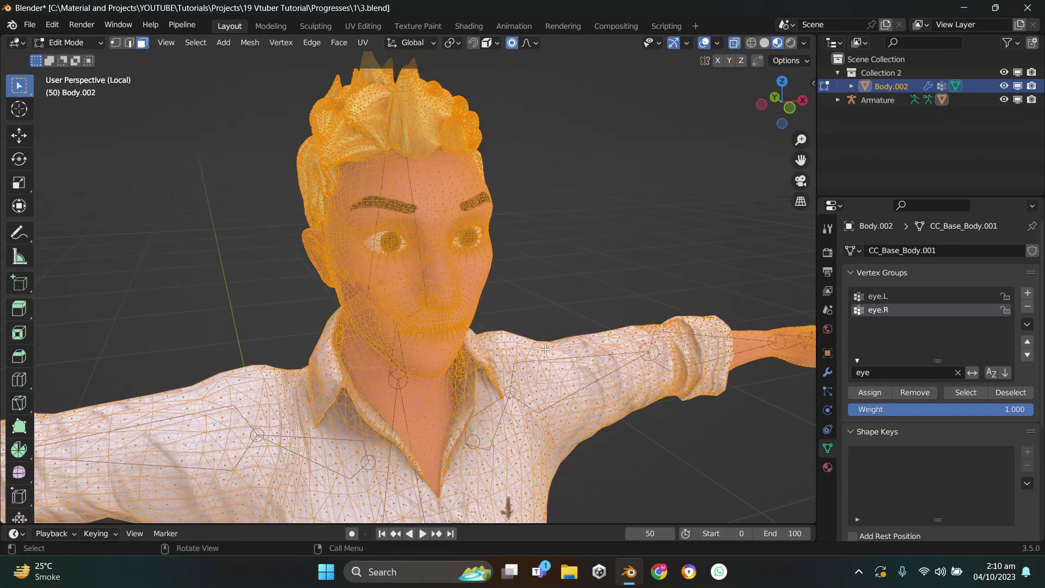
key("Tab")
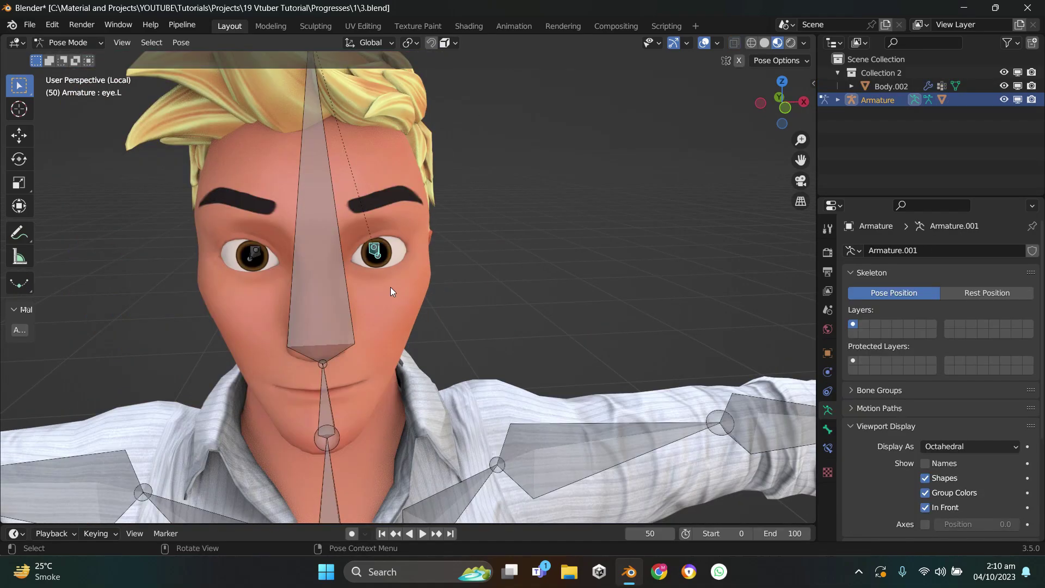
scroll(391, 292, "up", 4)
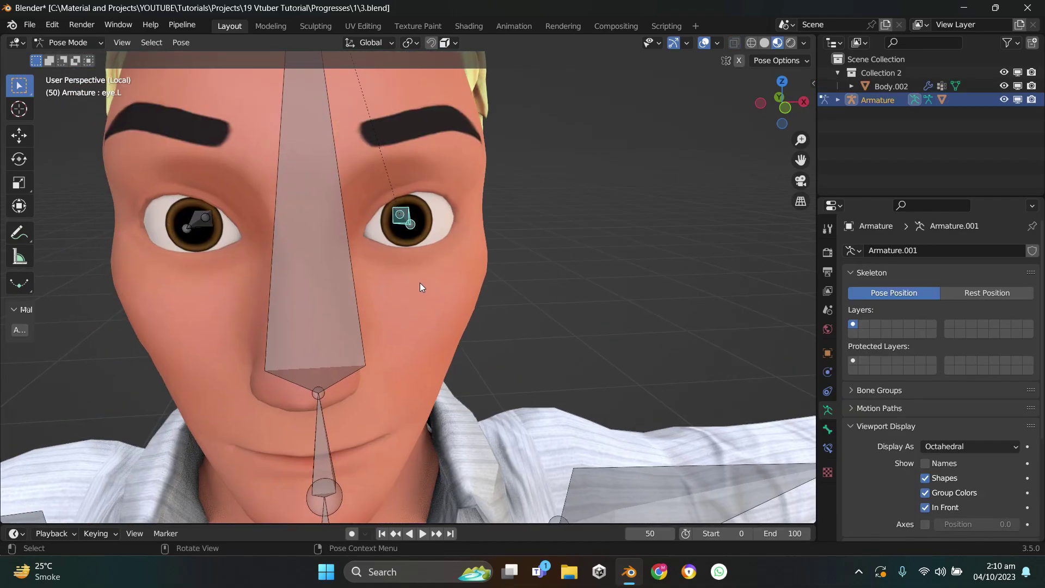
Freely rotate the eye.L bone again and confirm to check the left eye
key("r")
key("r")
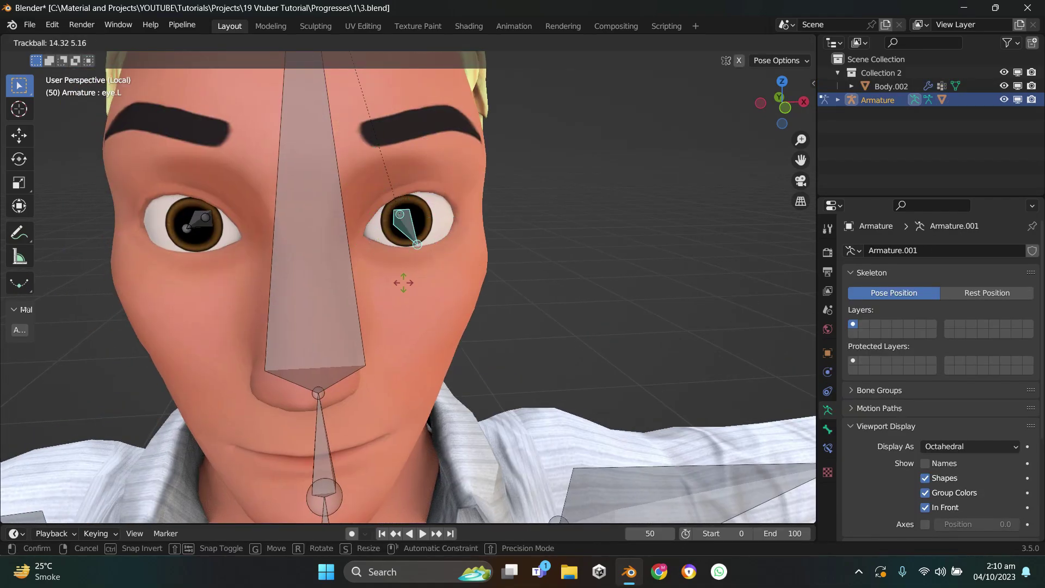
left_click(416, 289)
scroll(413, 284, "down", 4)
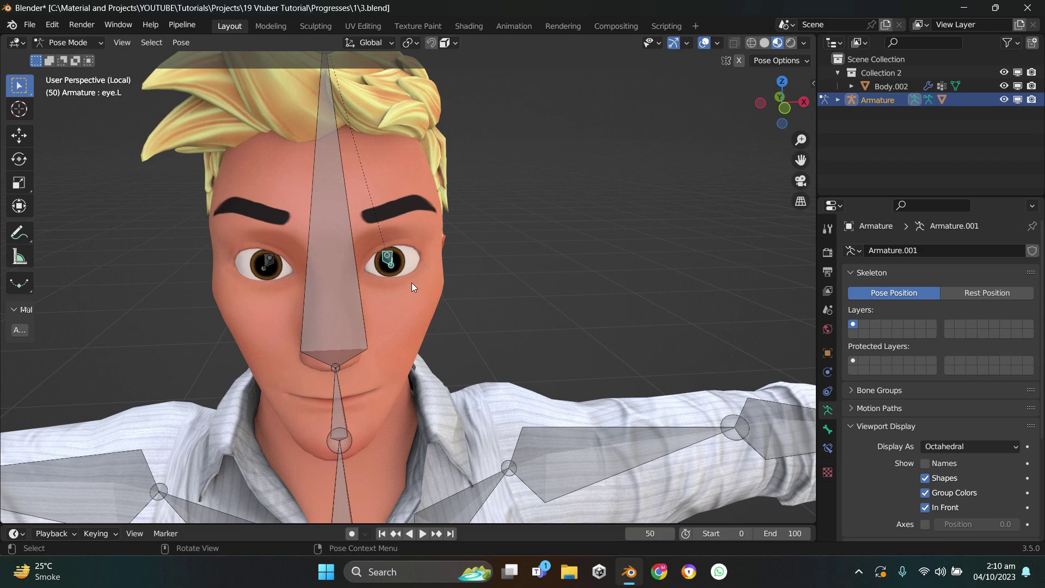
Back in Object Mode, select Body.002, save 3.blend and toggle its Edit Mode
key("ctrl+Tab")
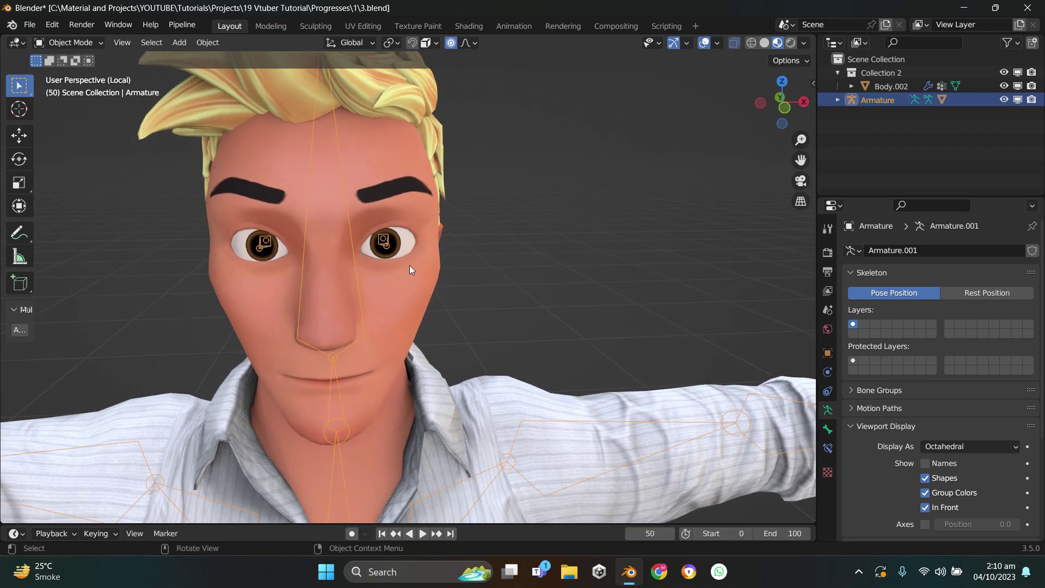
left_click(411, 266)
key("ctrl+s")
key("Tab")
key("Tab")
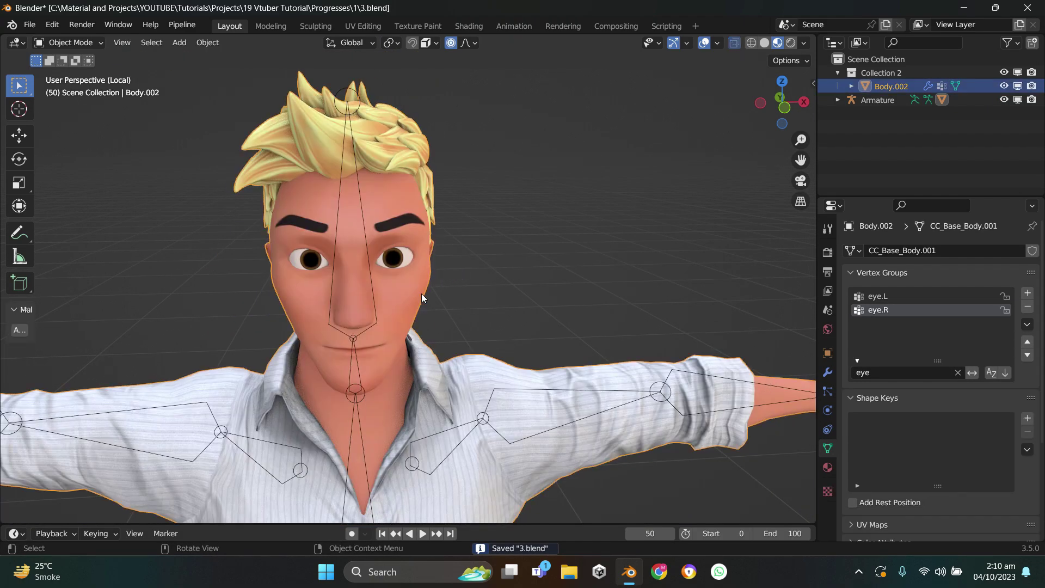
key("Tab")
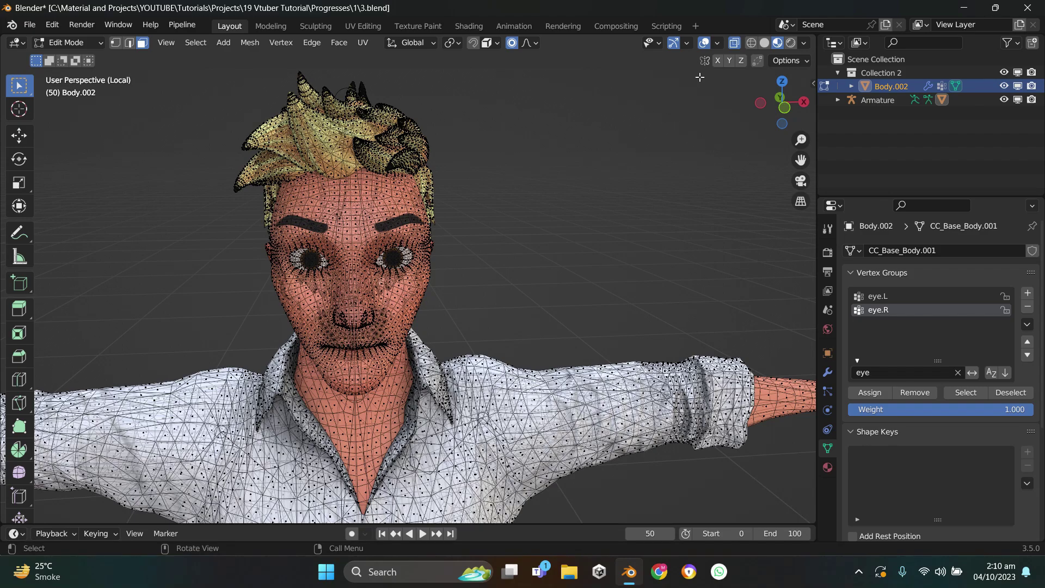
Select both eye meshes and remove them from all vertex groups
left_click(735, 43)
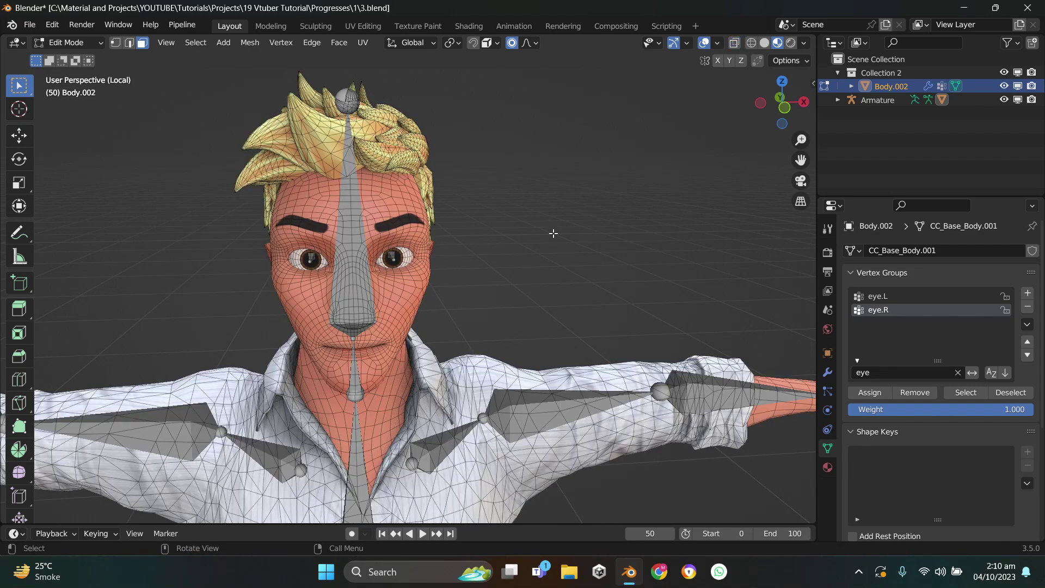
scroll(466, 229, "up", 5)
key("l")
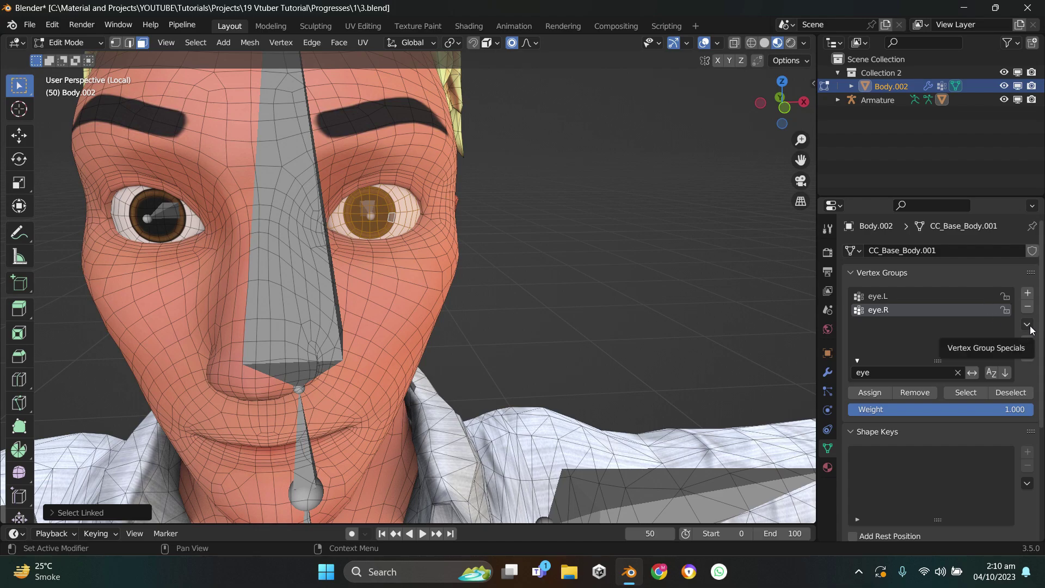
left_click(560, 264)
key("l")
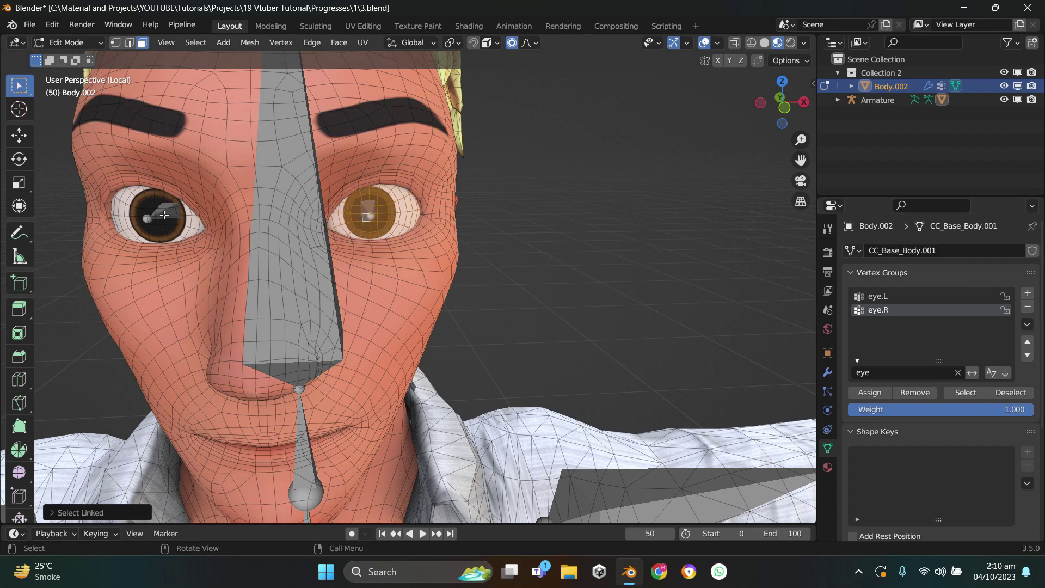
key("l")
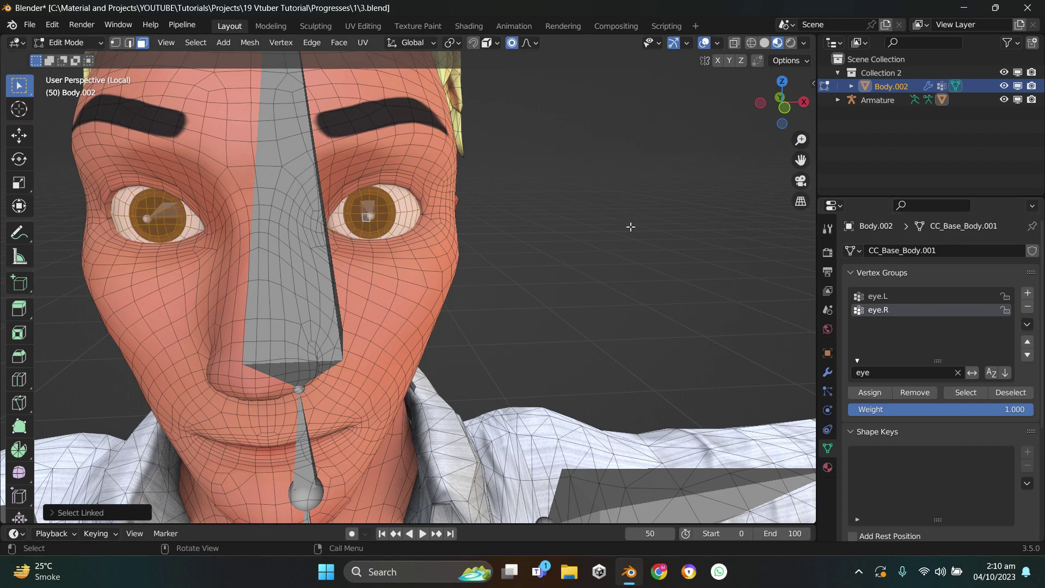
left_click(1028, 326)
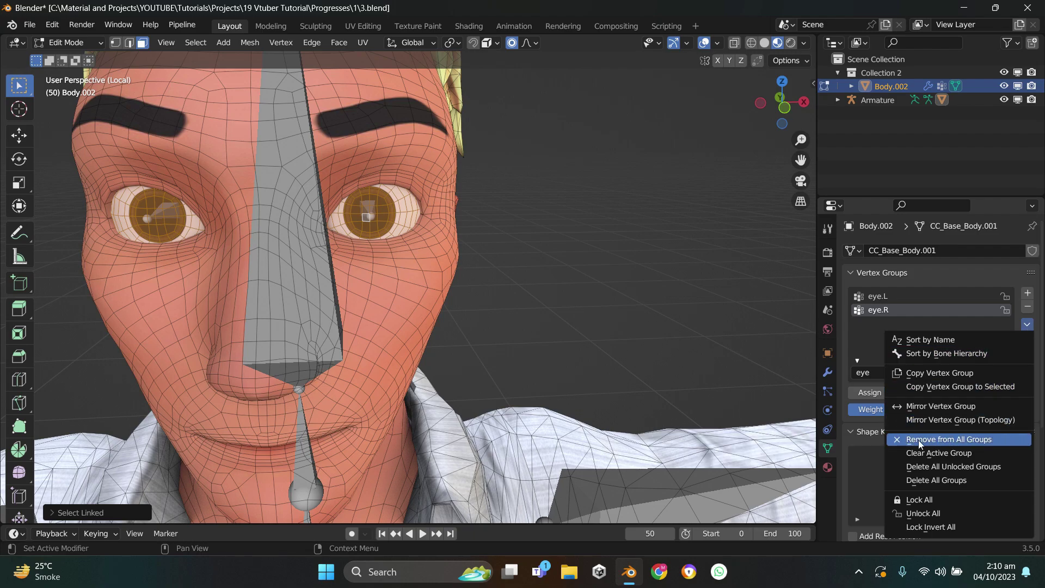
left_click(967, 440)
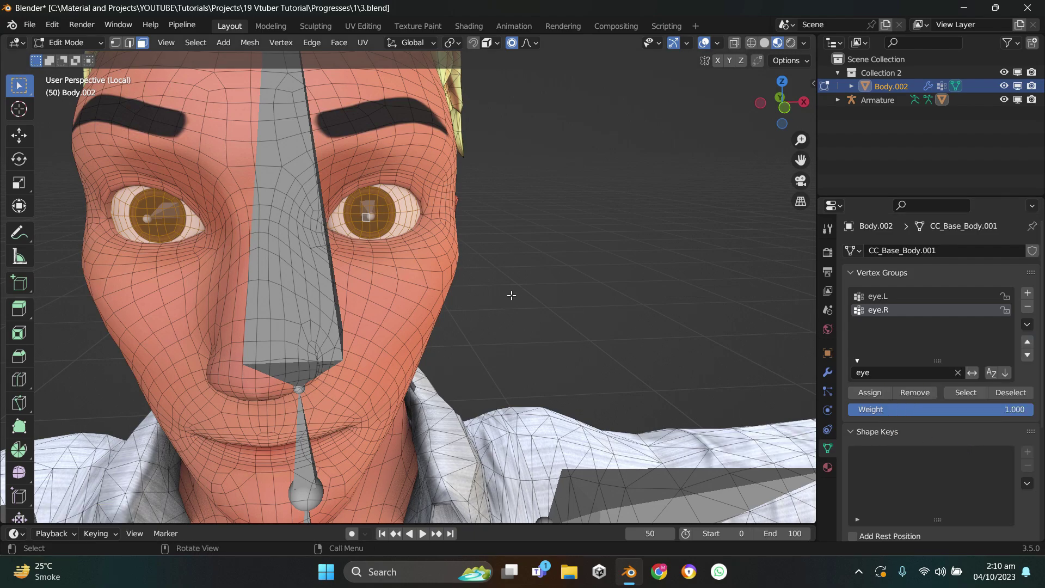
Assign the screen-right eye to eye.L and the screen-left eye to eye.R
left_click(570, 282)
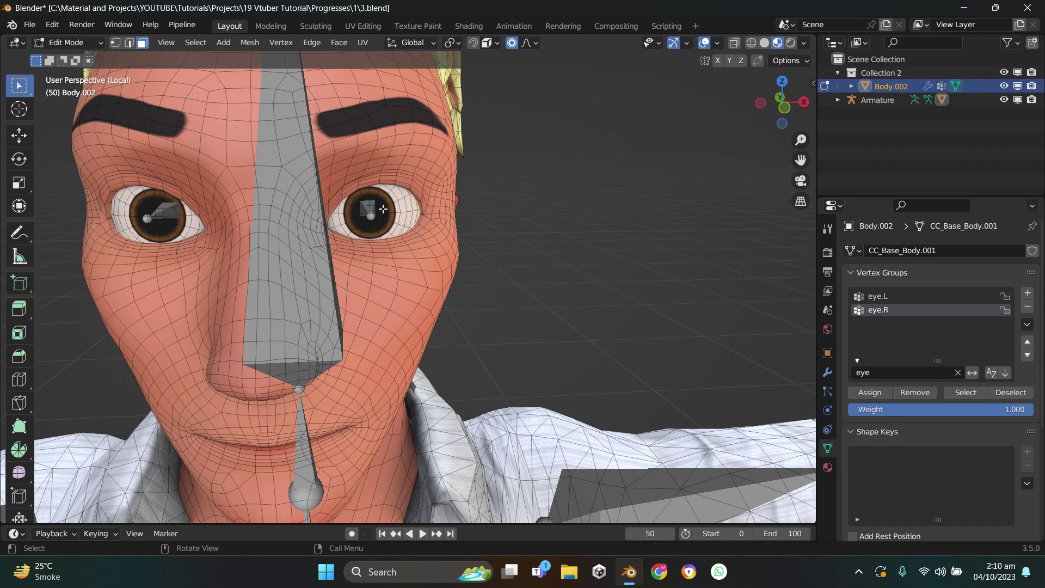
key("l")
left_click(877, 296)
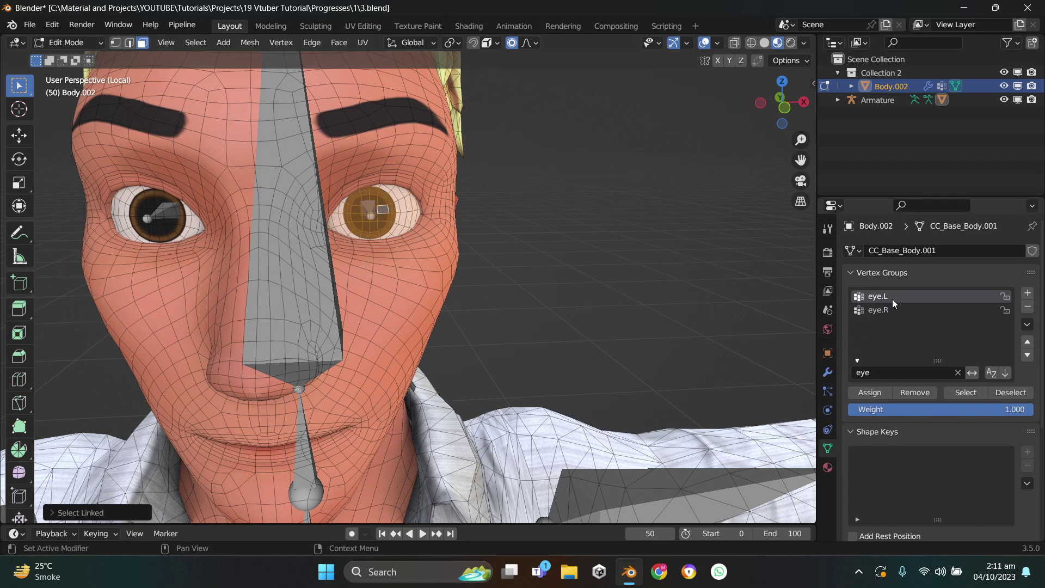
left_click(867, 391)
left_click(140, 219)
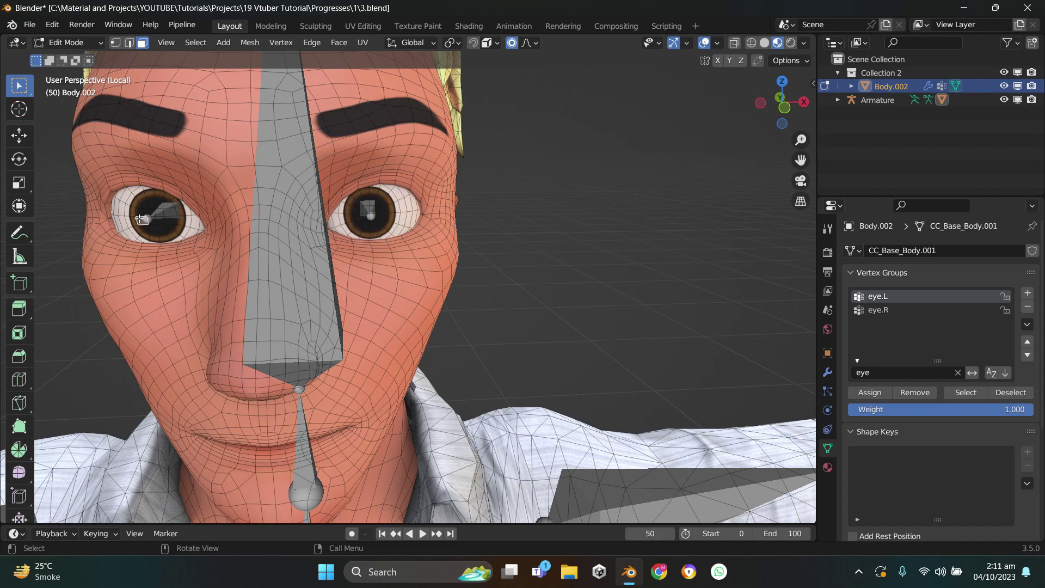
key("l")
left_click(882, 310)
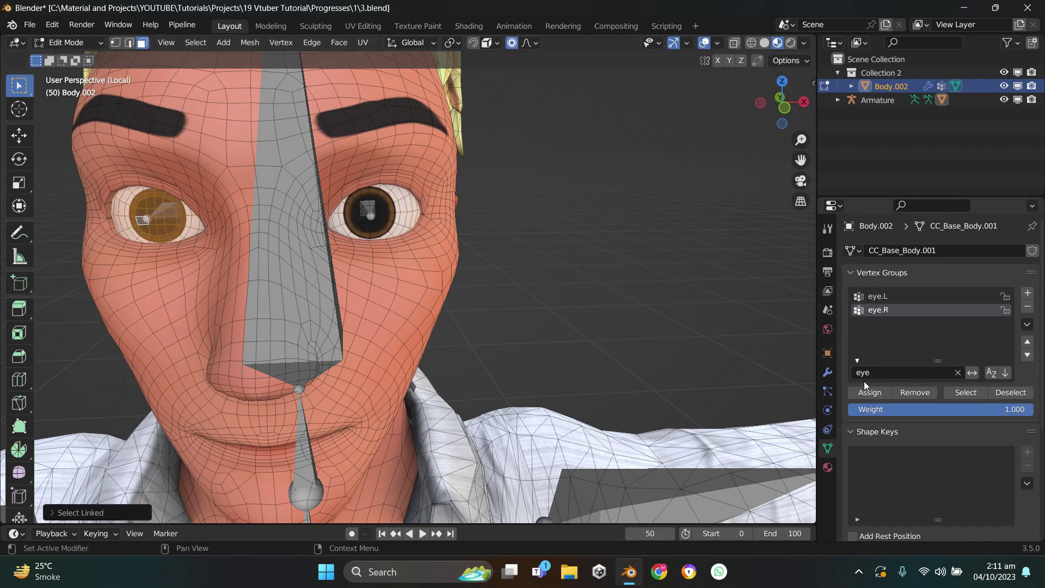
left_click(862, 393)
key("Tab")
In Pose Mode, rotate the eye bones one at a time to confirm each turns only its own eye
left_click(403, 215)
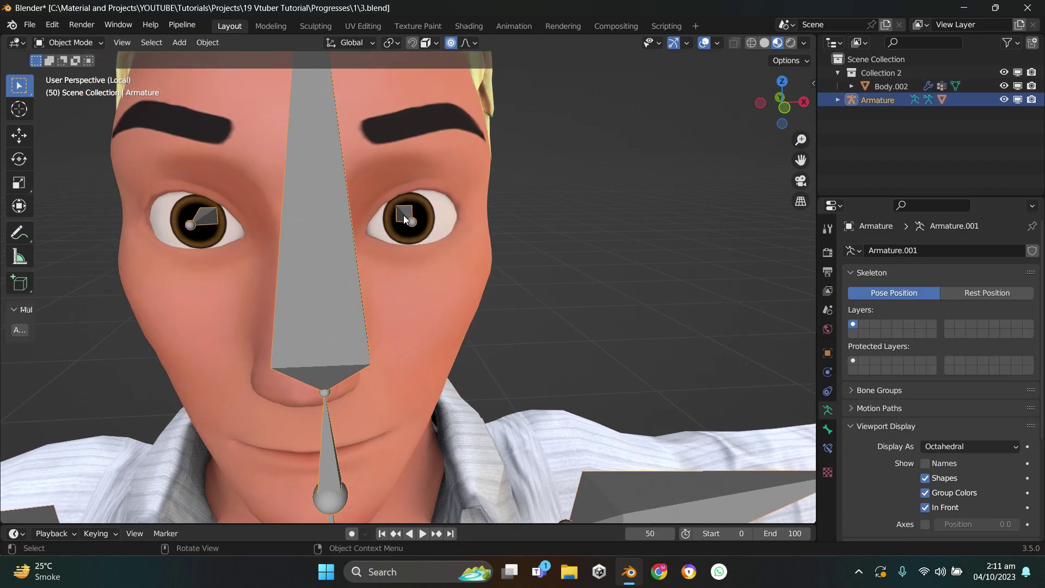
key("ctrl+Tab")
left_click(410, 218)
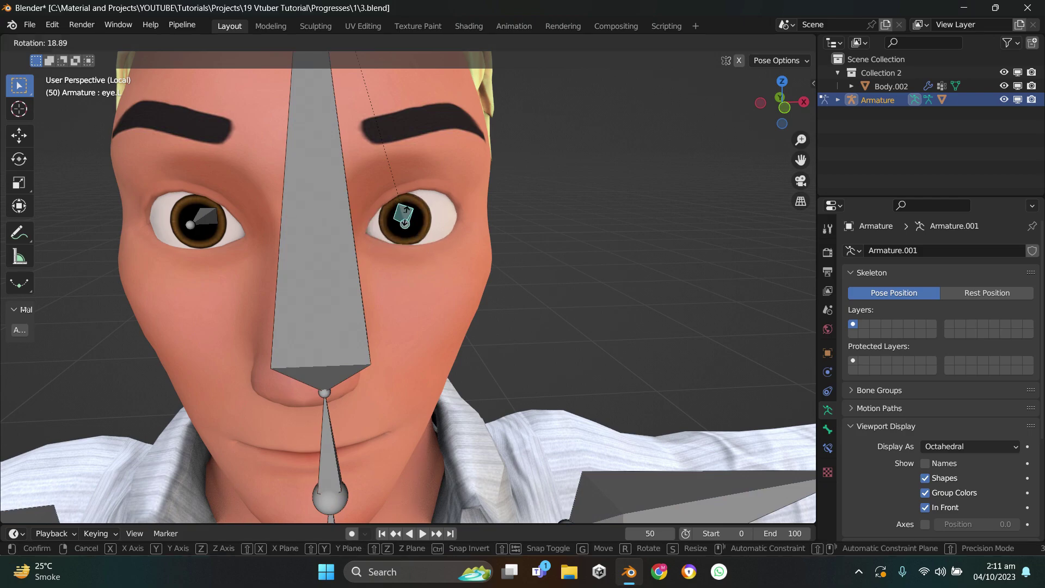
right_click(366, 227)
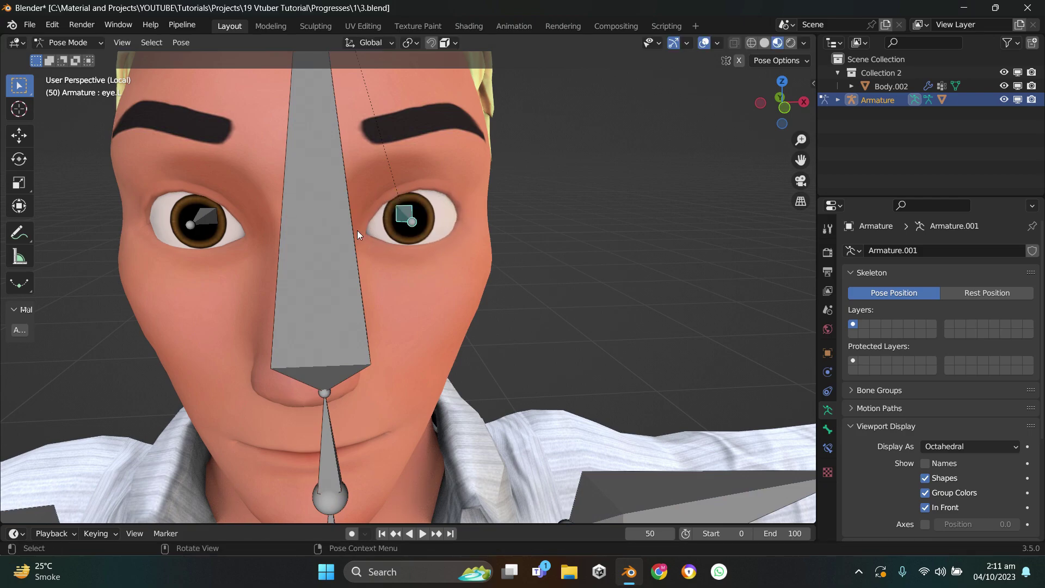
left_click(213, 219)
key("r")
key("r")
key("Return")
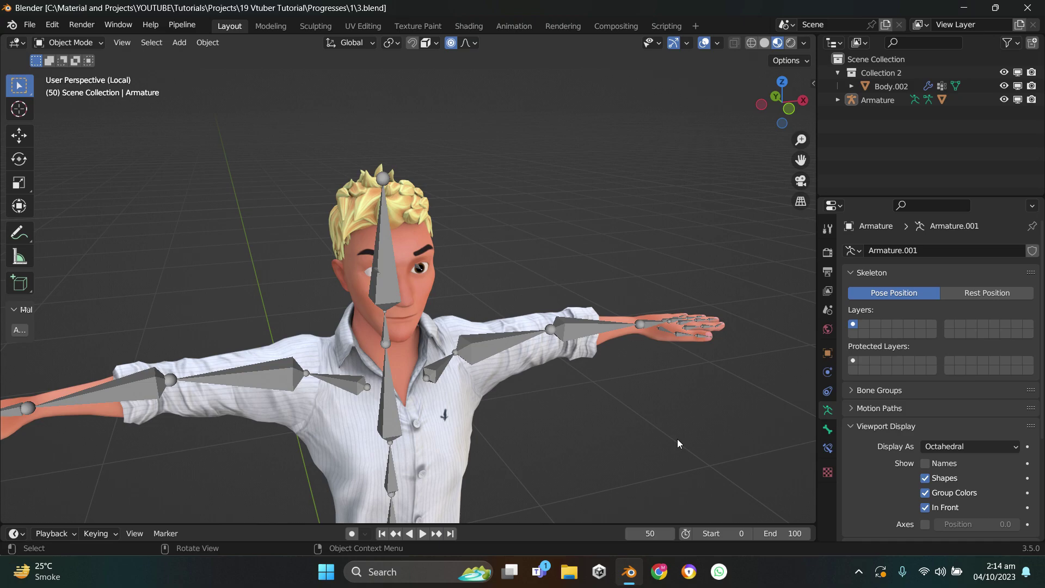
left_click(391, 299)
Hide the armature, select Body.002, frame the face and save
key("h")
left_click(412, 306)
middle_click_drag(412, 294, 511, 325)
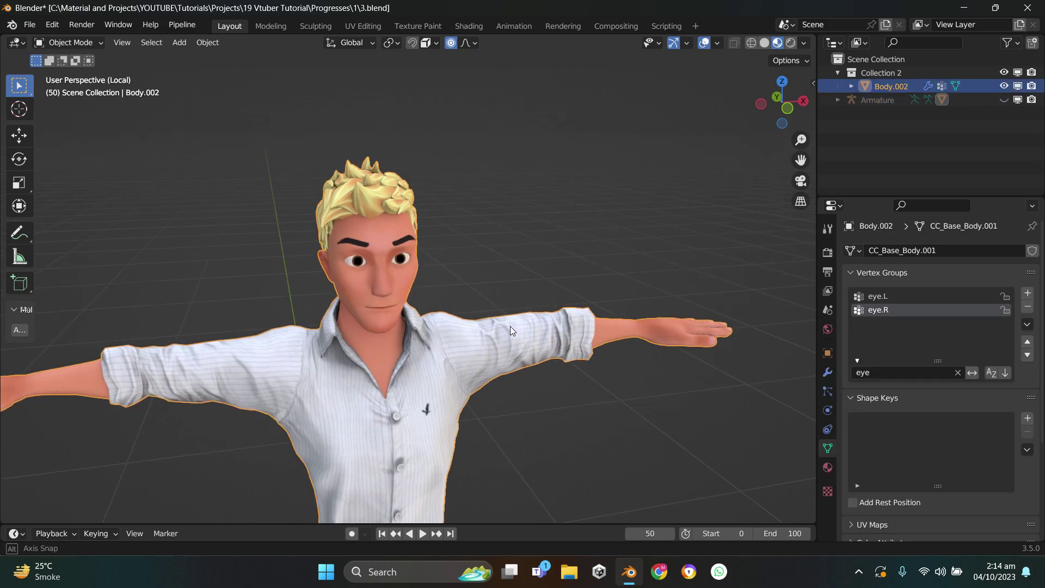
scroll(510, 325, "up", 5)
key("ctrl+s")
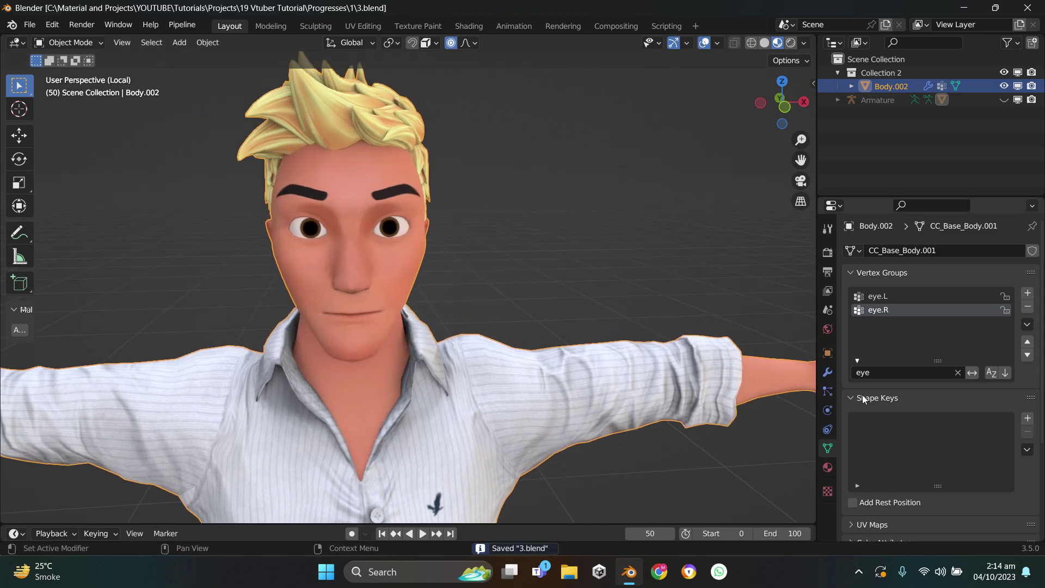
Add a Basis shape key and a second key named AA, then save and enter Edit Mode
left_click(1028, 419)
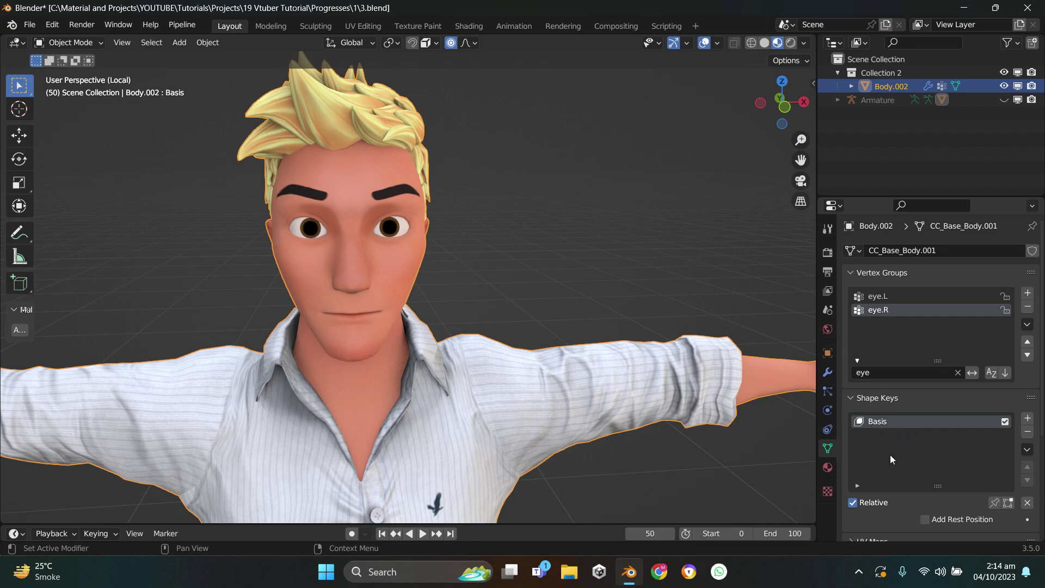
left_click(1027, 418)
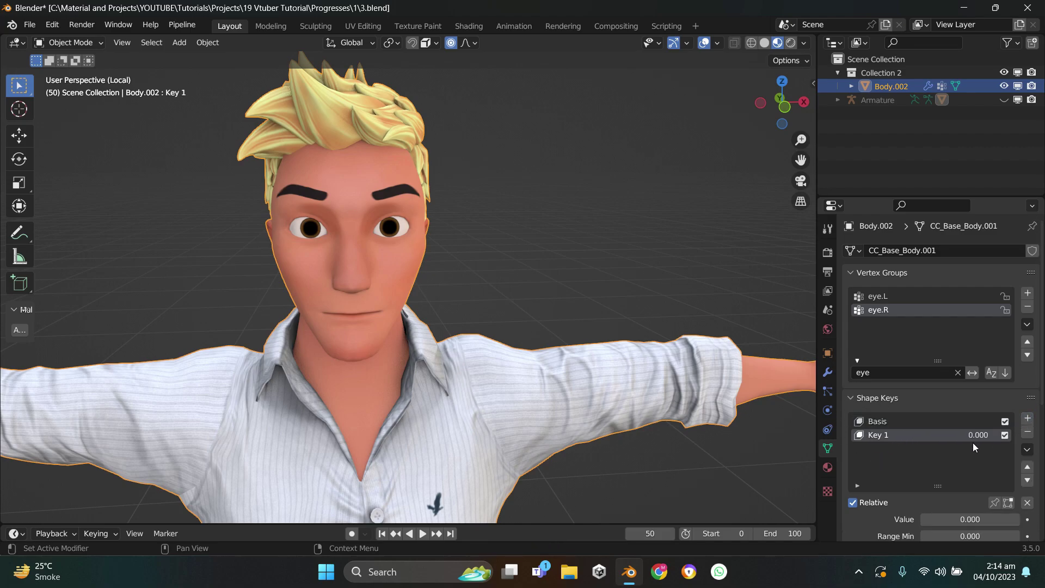
double_click(887, 436)
type("AAA")
key("BackSpace")
key("Return")
key("ctrl+s")
scroll(495, 319, "up", 5)
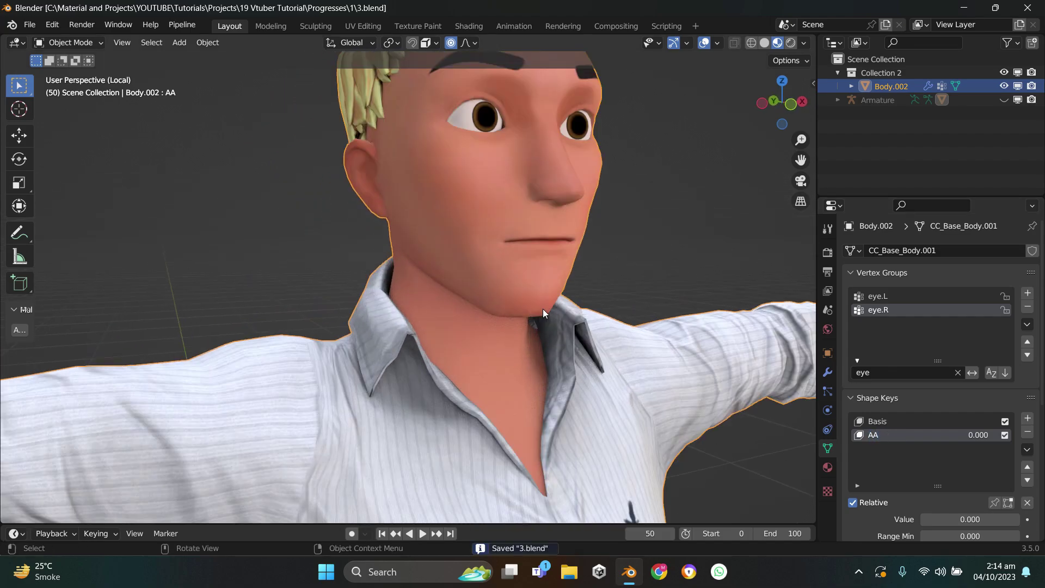
scroll(531, 346, "down", 4)
middle_click_drag(530, 348, 537, 357, "shift")
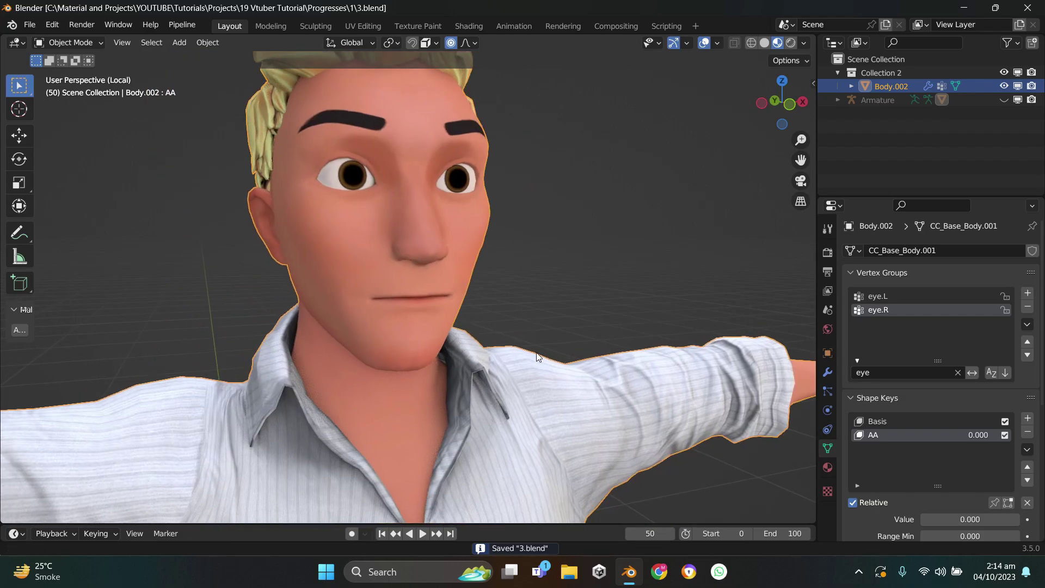
scroll(529, 358, "up", 4)
key("Tab")
Pull the selected lower-lip faces straight down with proportional editing to open the mouth
scroll(478, 348, "up", 4)
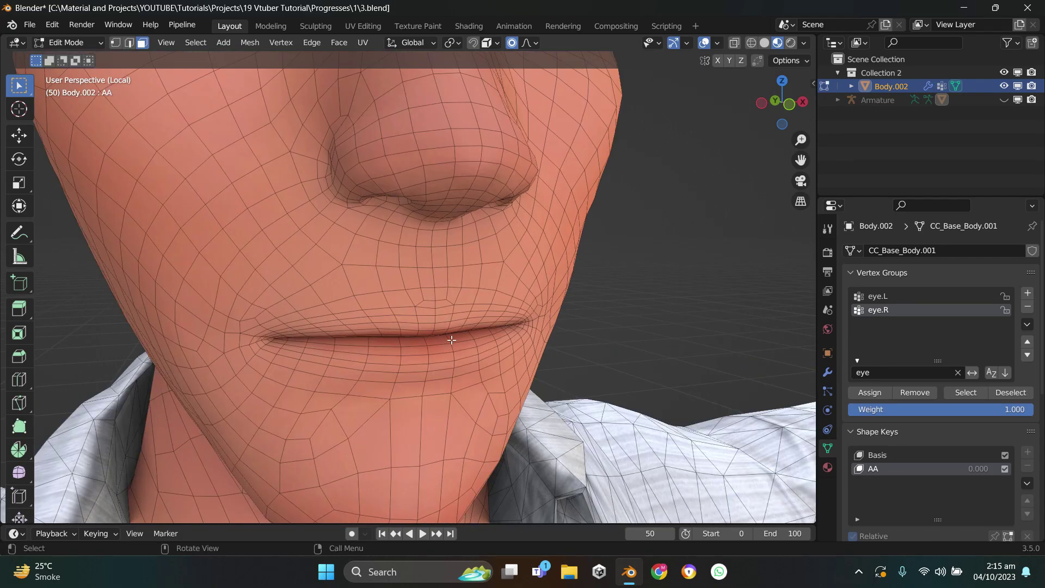
left_click(432, 343)
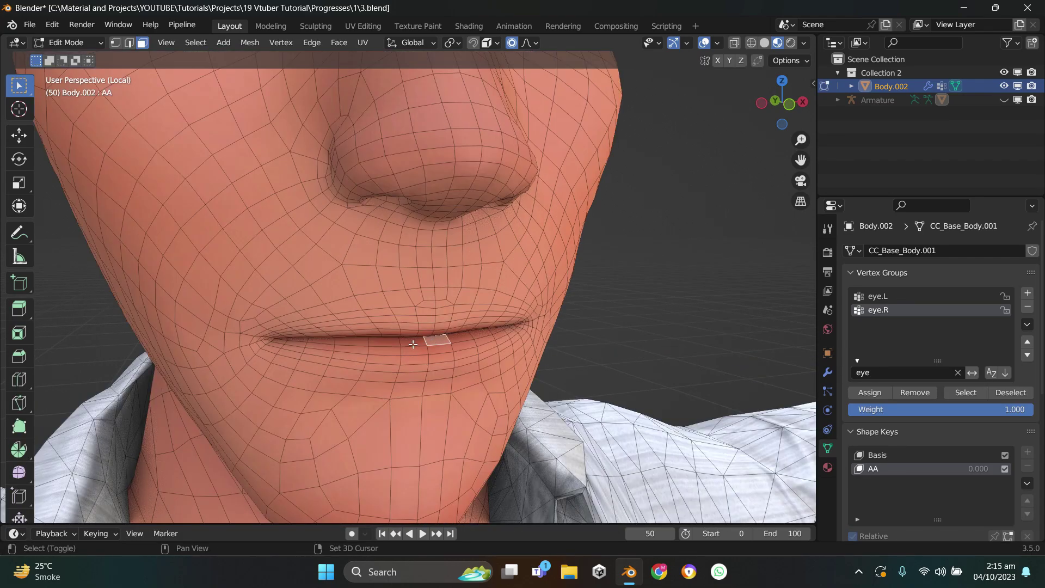
left_click(412, 342, "shift")
mouse_move(472, 355)
middle_mouse_down()
mouse_move(467, 347)
mouse_move(475, 353)
middle_mouse_up()
left_click(512, 42)
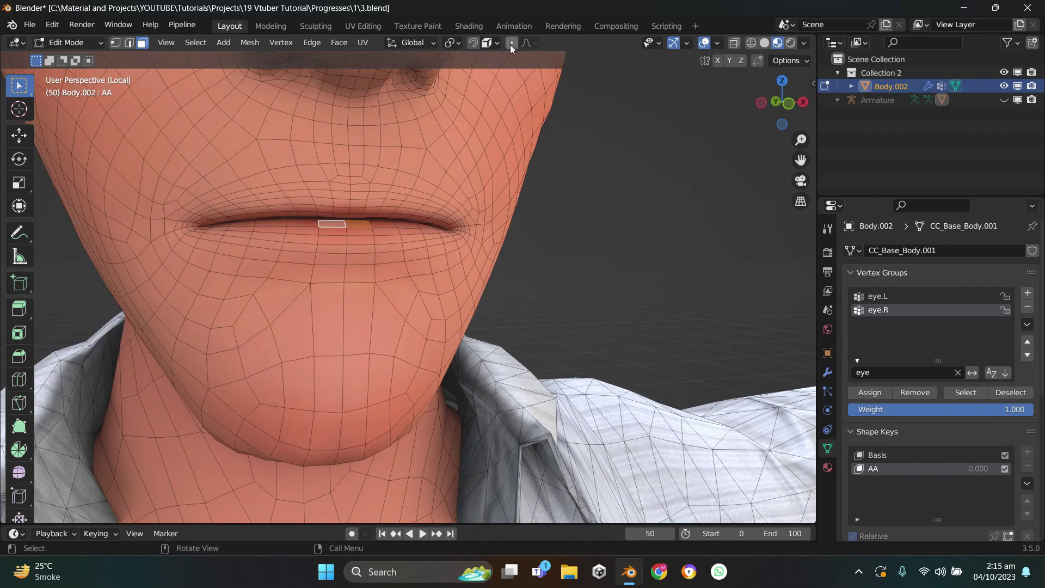
left_click(511, 43)
left_click(531, 43)
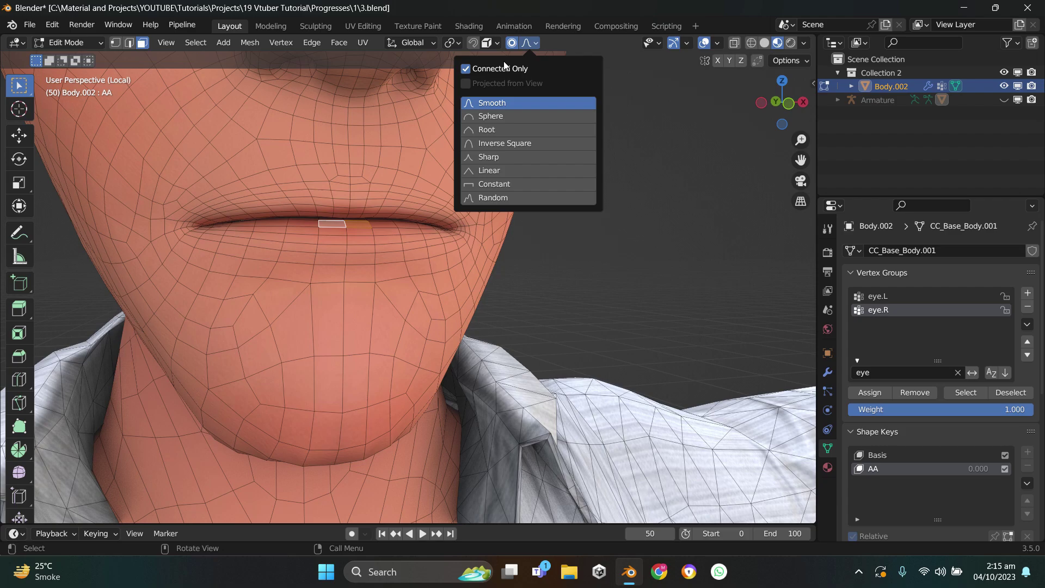
key("g")
key("z")
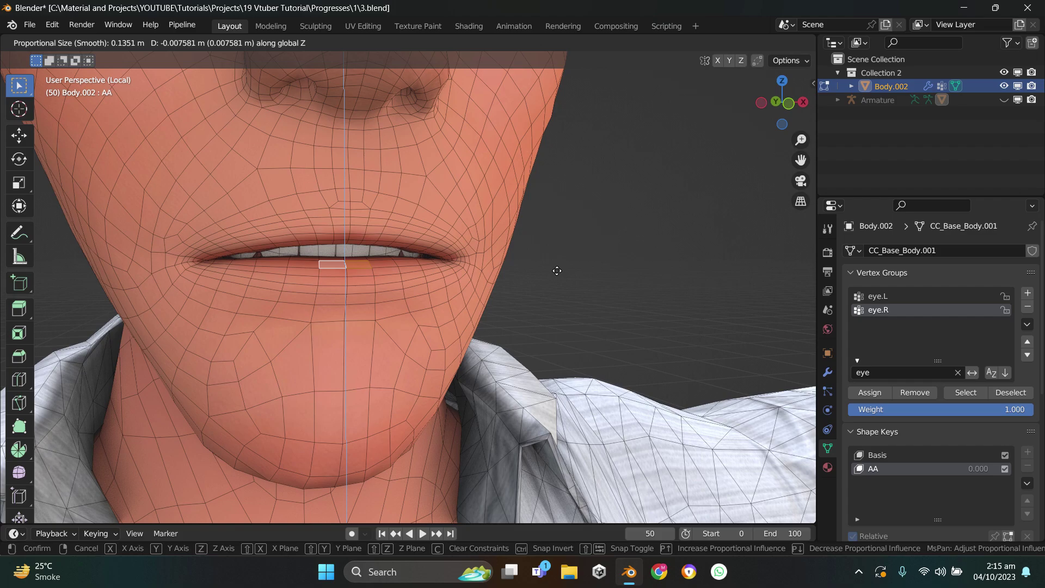
scroll(557, 271, "up", 14)
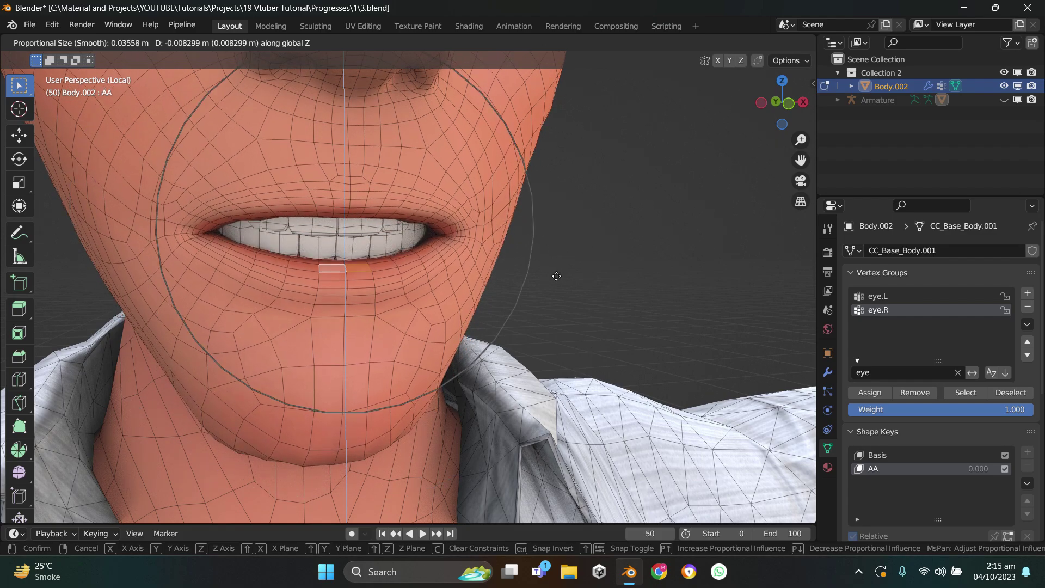
scroll(556, 304, "down", 1)
scroll(555, 318, "down", 1)
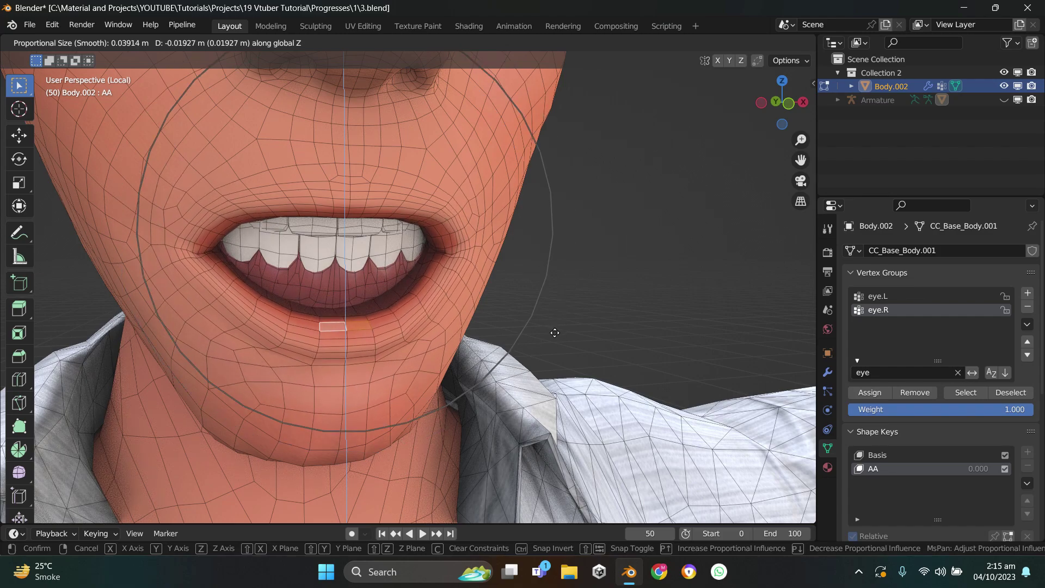
left_click(554, 332)
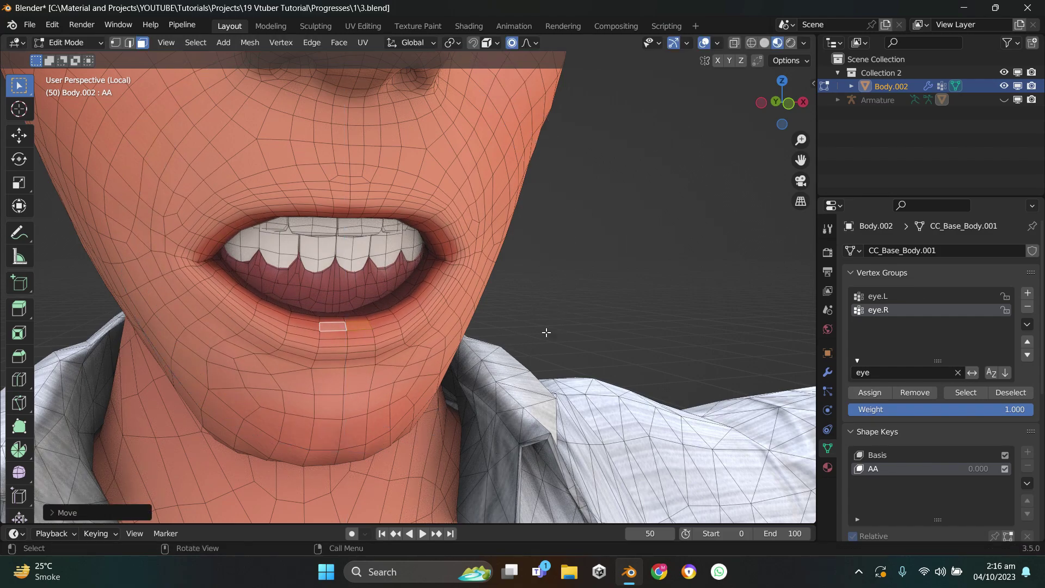
Lower the connected lower teeth and gums vertically
middle_click_drag(546, 328, 451, 316)
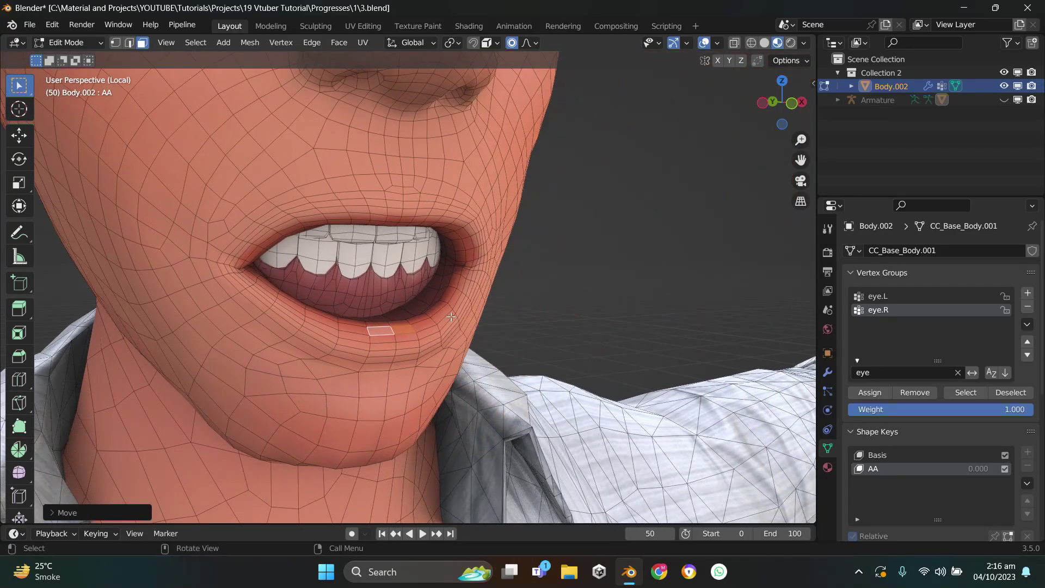
left_click(384, 294)
key("ctrl+l")
middle_click_drag(382, 293, 360, 303)
scroll(362, 302, "down", 5)
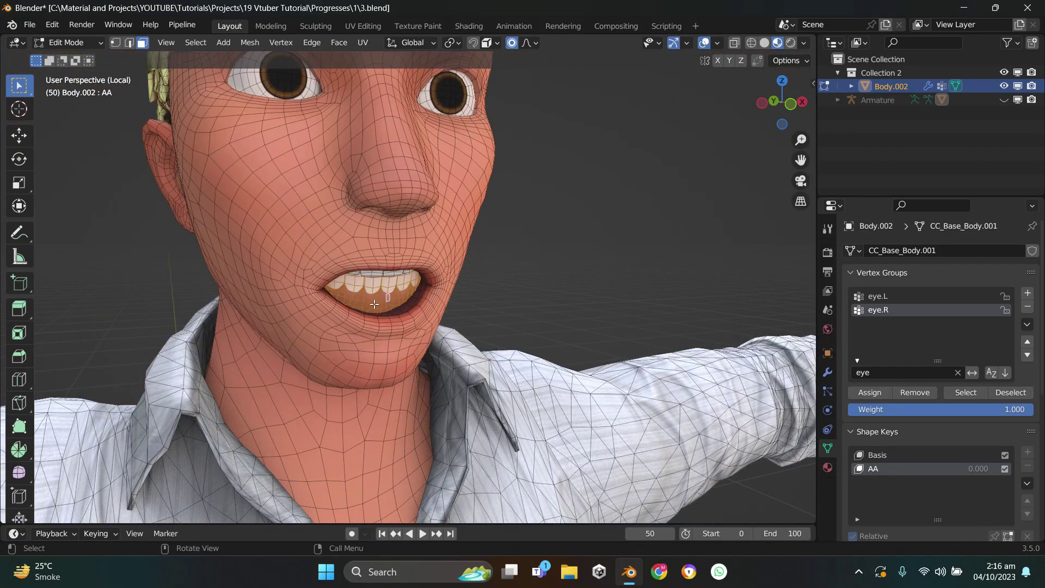
key("g")
key("z")
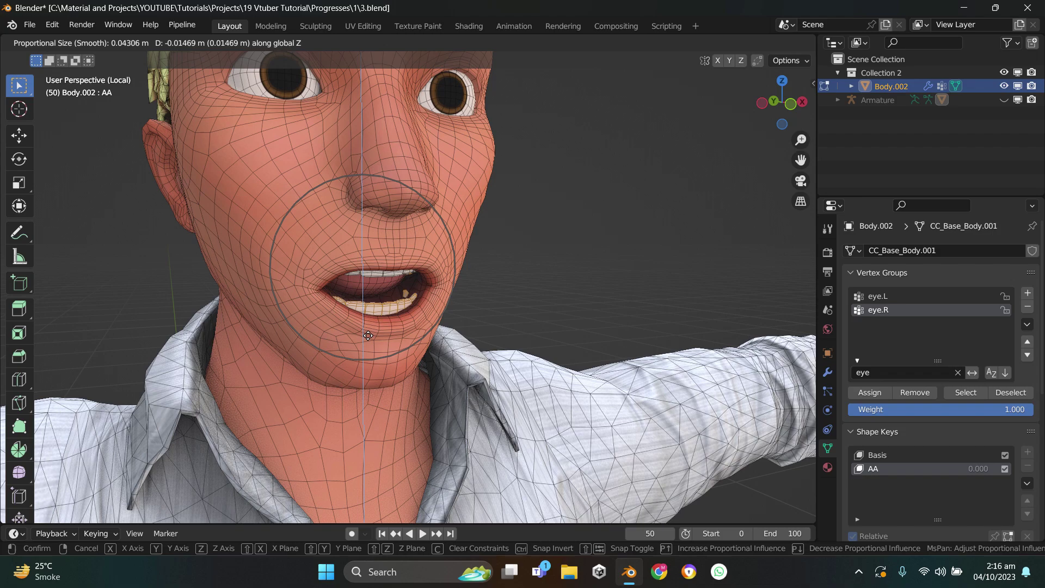
left_click(368, 338)
Lower the whole tongue vertically, then return to Object Mode
scroll(368, 338, "up", 4)
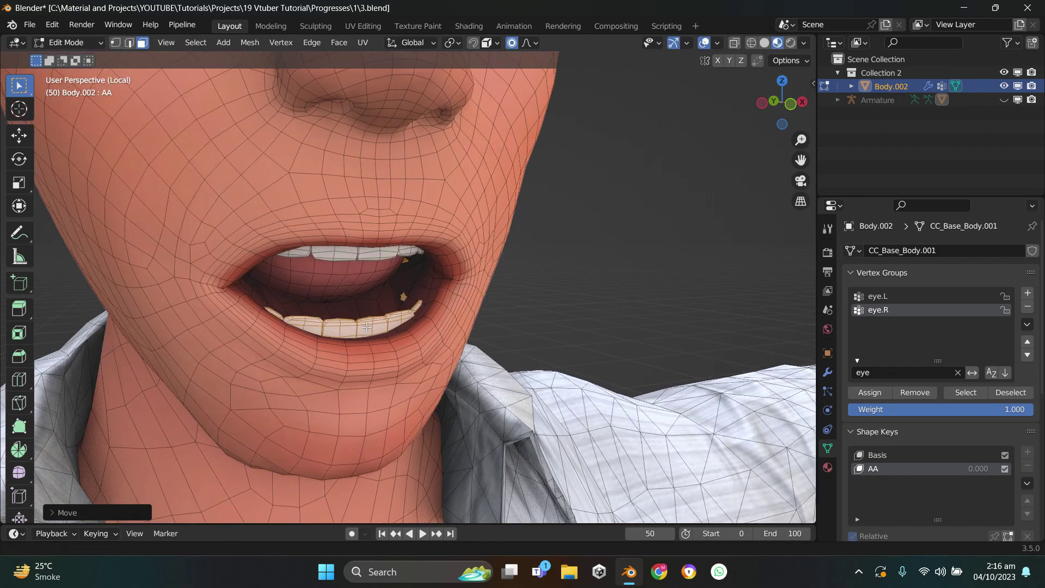
left_click(351, 269)
key("ctrl+l")
scroll(351, 263, "up", 2)
key("g")
key("z")
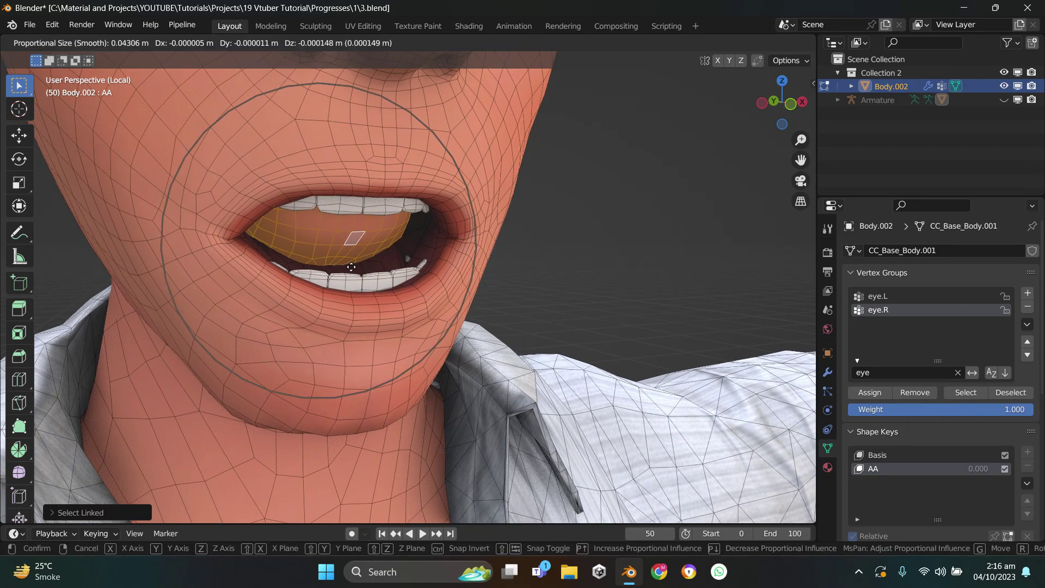
left_click(343, 331)
scroll(381, 327, "down", 6)
key("Tab")
Preview the AA shape key at full strength
scroll(387, 326, "down", 2)
middle_click_drag(386, 325, 384, 325)
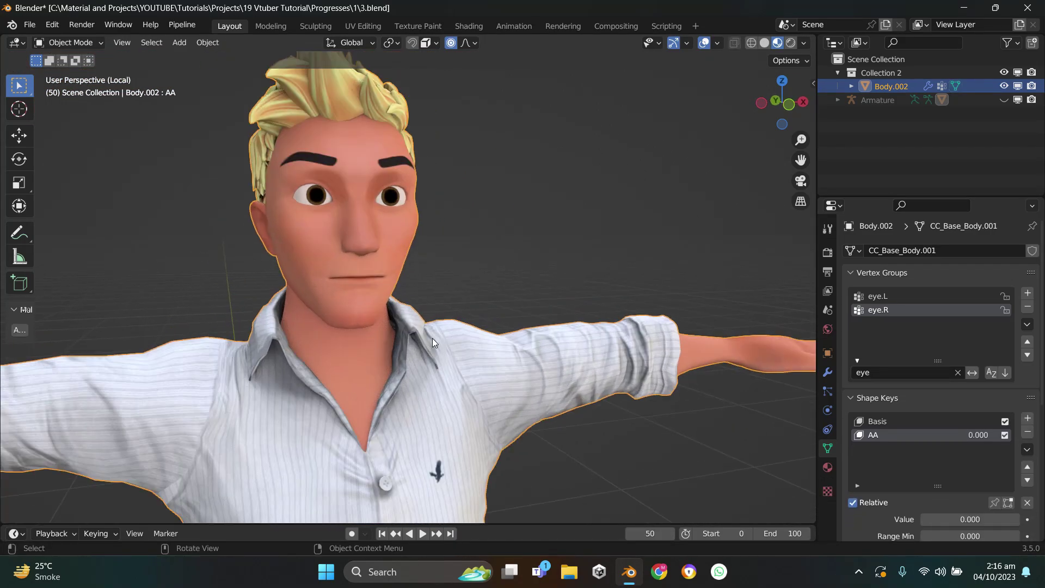
mouse_move(934, 520)
left_mouse_down()
mouse_move(1028, 519)
mouse_move(926, 519)
left_mouse_up()
Add a new shape key named 'Blink'
left_click(1027, 418)
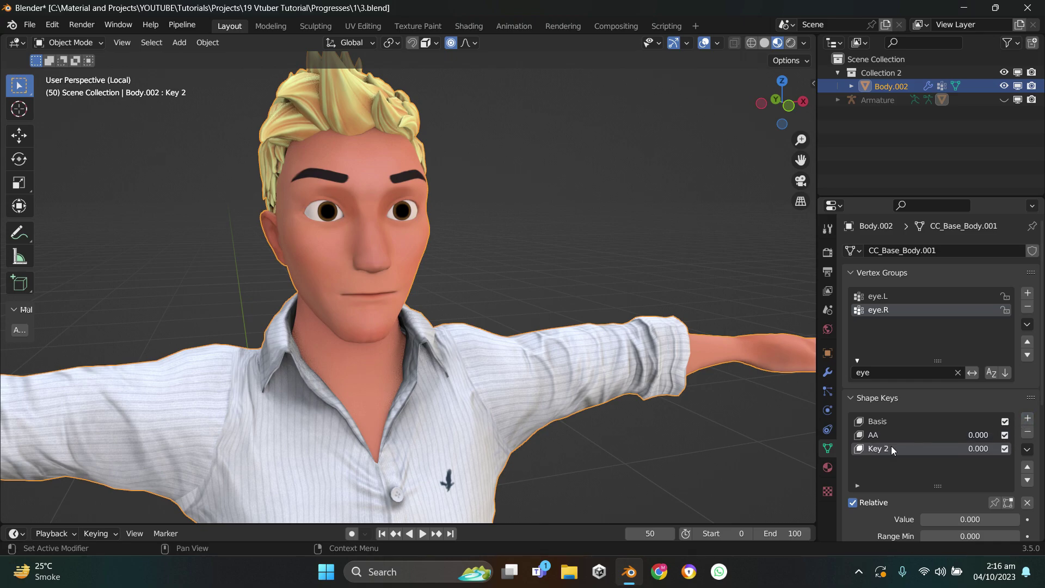
double_click(888, 452)
type("Blink")
key("Return")
In edge mode, lower the upper eyelid edge loop vertically to close the eyes
scroll(583, 319, "up", 2)
mouse_move(566, 327)
middle_mouse_down()
mouse_move(583, 319)
mouse_move(555, 321)
middle_mouse_up()
key("Tab")
scroll(555, 321, "up", 5)
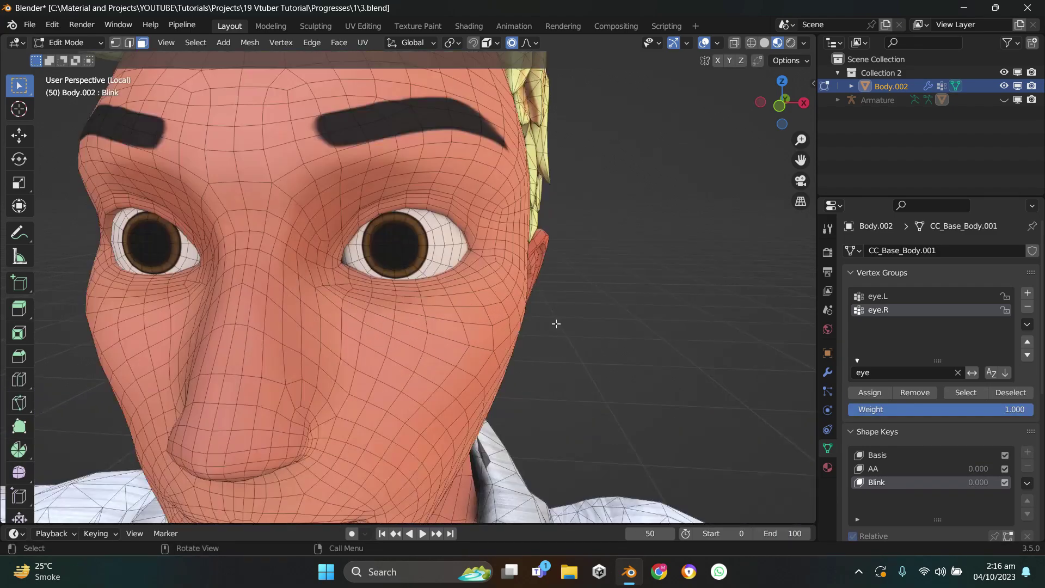
middle_click_drag(513, 281, 529, 304, "shift")
scroll(530, 305, "up", 5)
middle_click_drag(467, 271, 527, 320, "shift")
key("2")
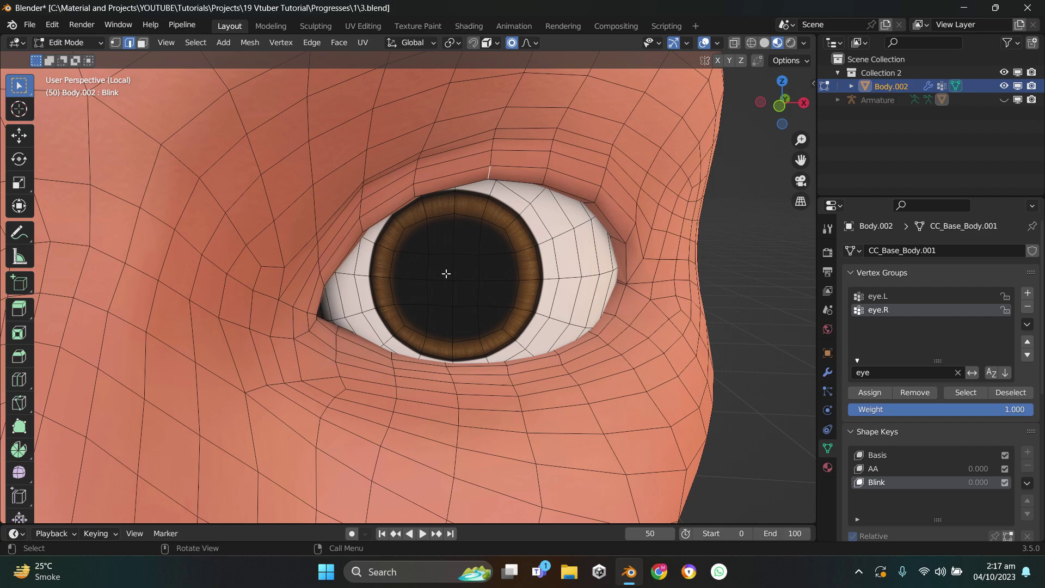
middle_click_drag(446, 272, 511, 331)
left_click(478, 236, "shift")
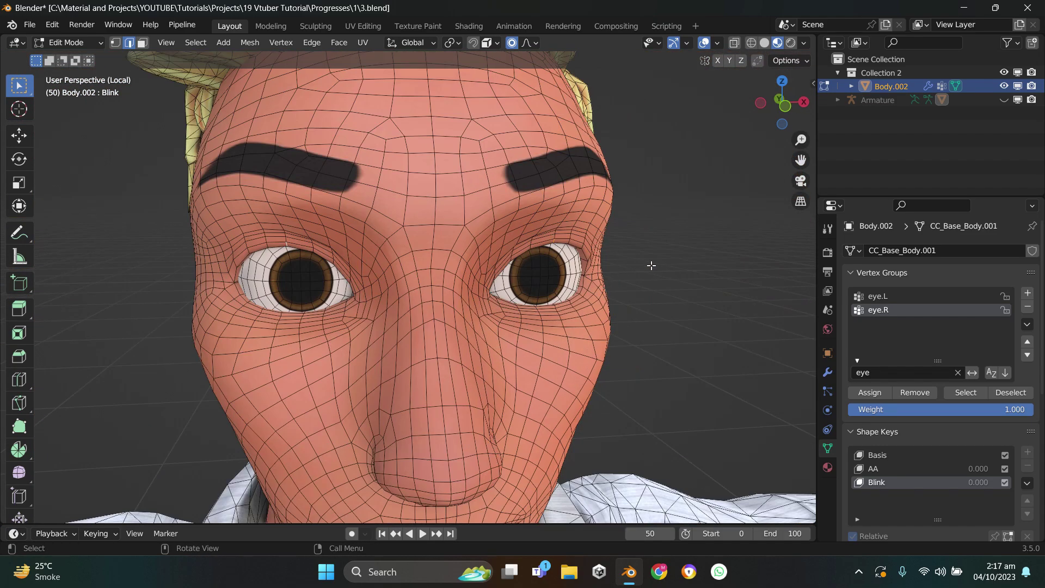
key("g")
key("z")
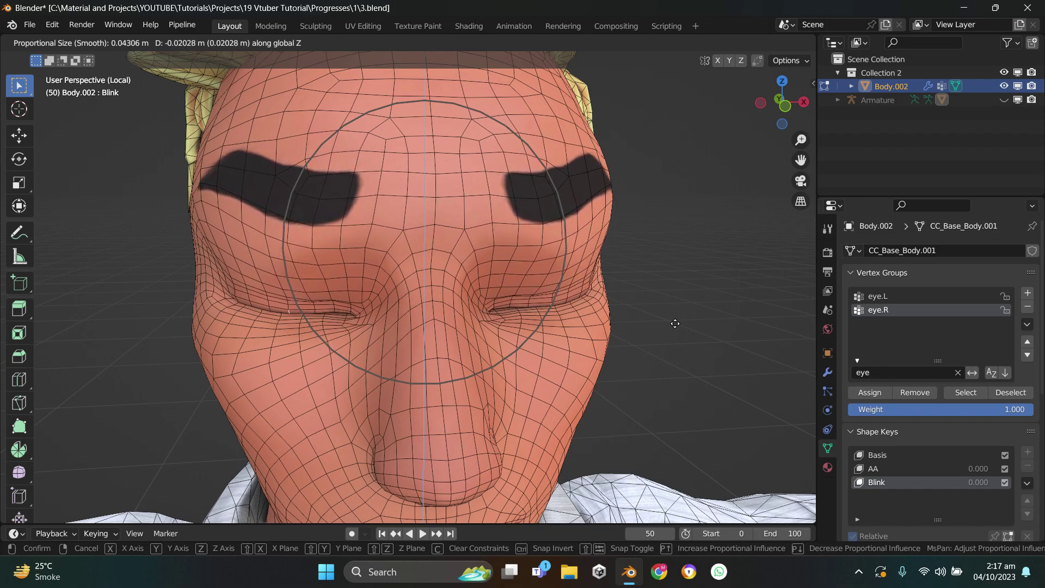
left_click(671, 321)
Return to Object Mode and save the file
middle_click_drag(670, 319, 628, 322)
key("Tab")
scroll(628, 322, "down", 5)
key("ctrl+s")
mouse_move(959, 519)
left_mouse_down()
mouse_move(1007, 519)
mouse_move(979, 520)
left_mouse_up()
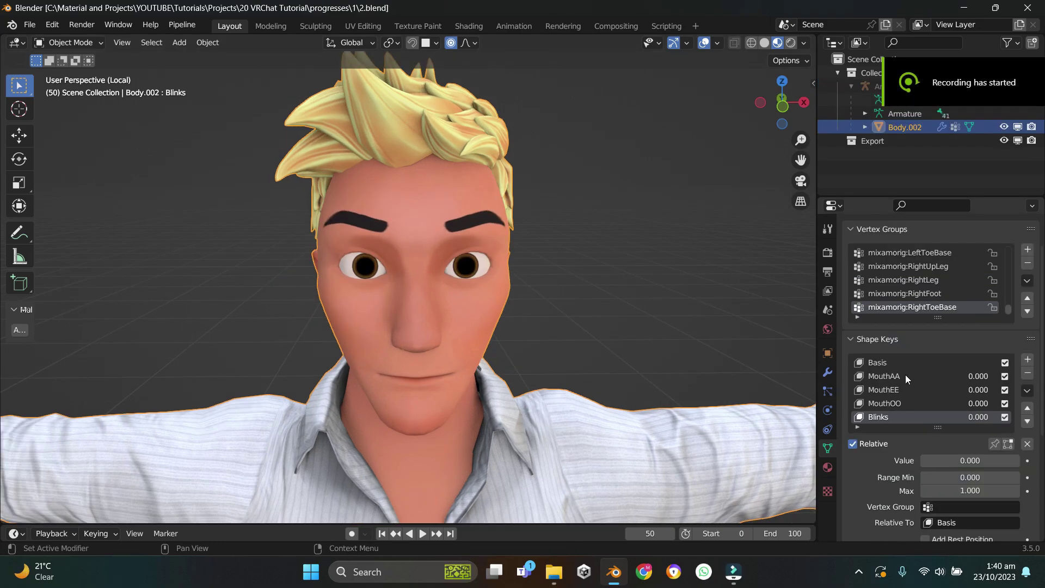
Compare the MouthAA, MouthEE and MouthOO shape keys, end on MouthAA, and show the CATS sidebar
left_click(892, 375)
left_click(899, 390)
left_click(891, 403)
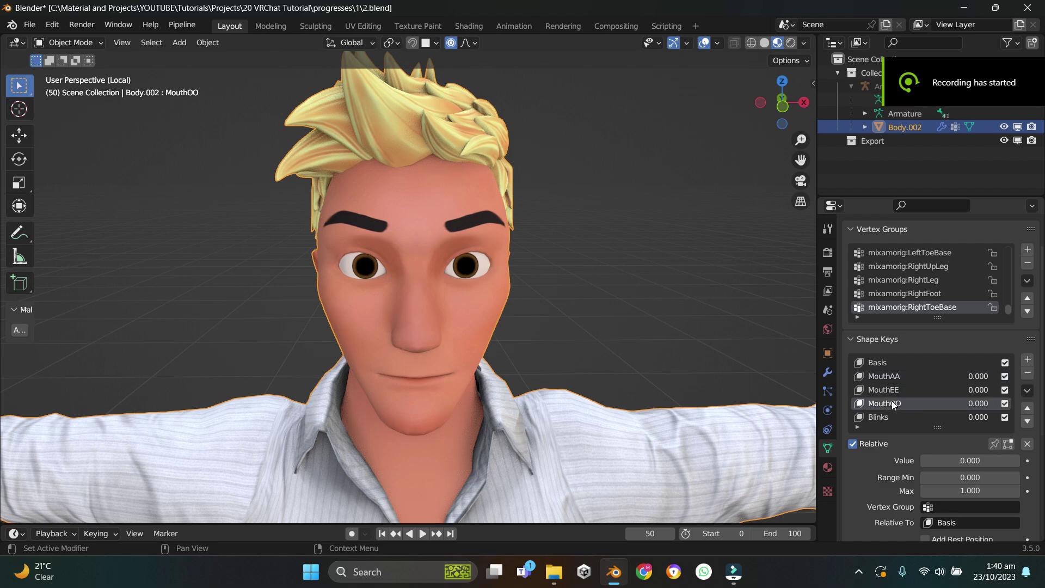
left_click(898, 375)
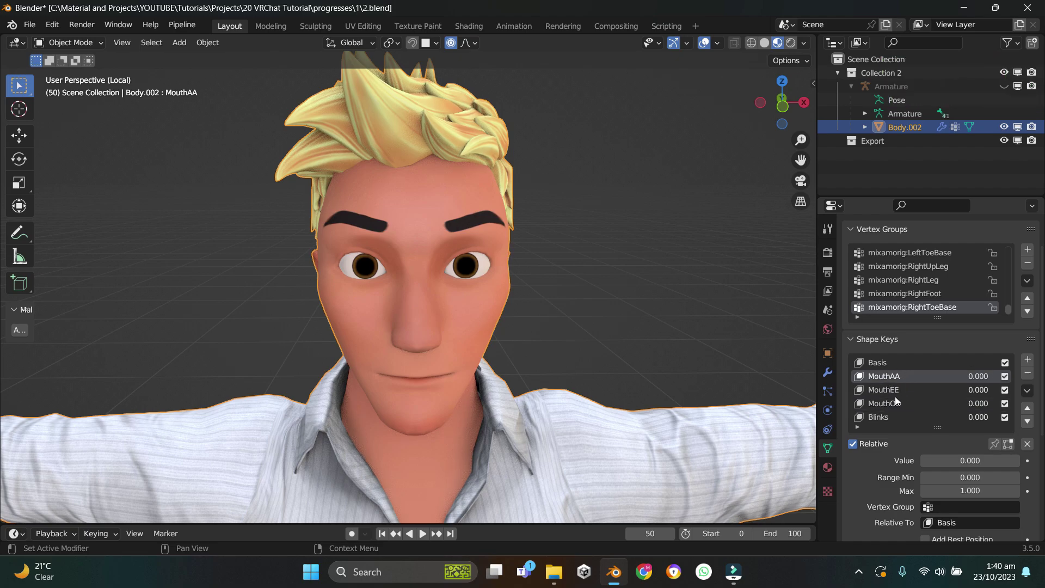
left_click(886, 390)
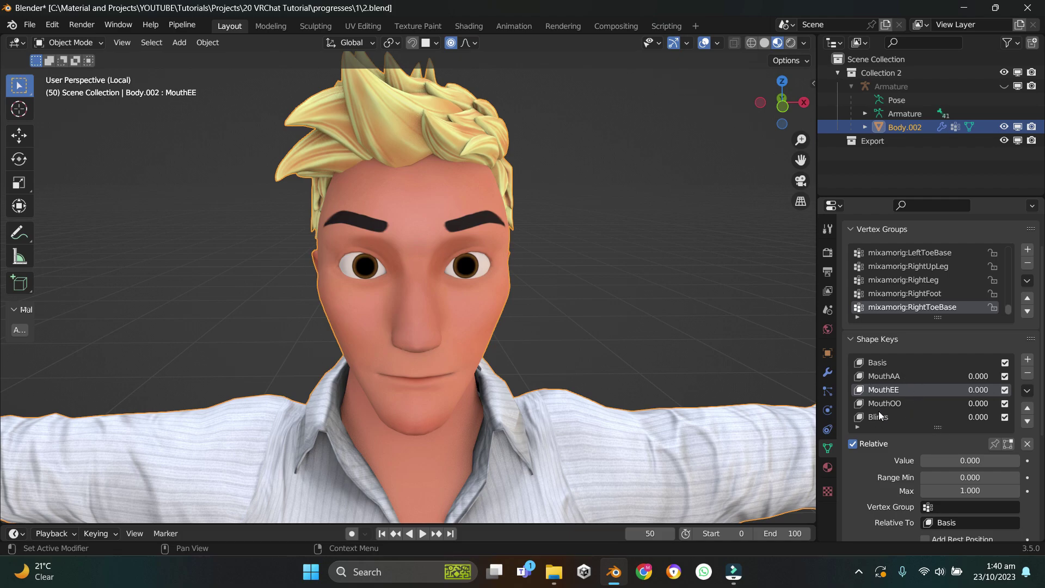
left_click(883, 376)
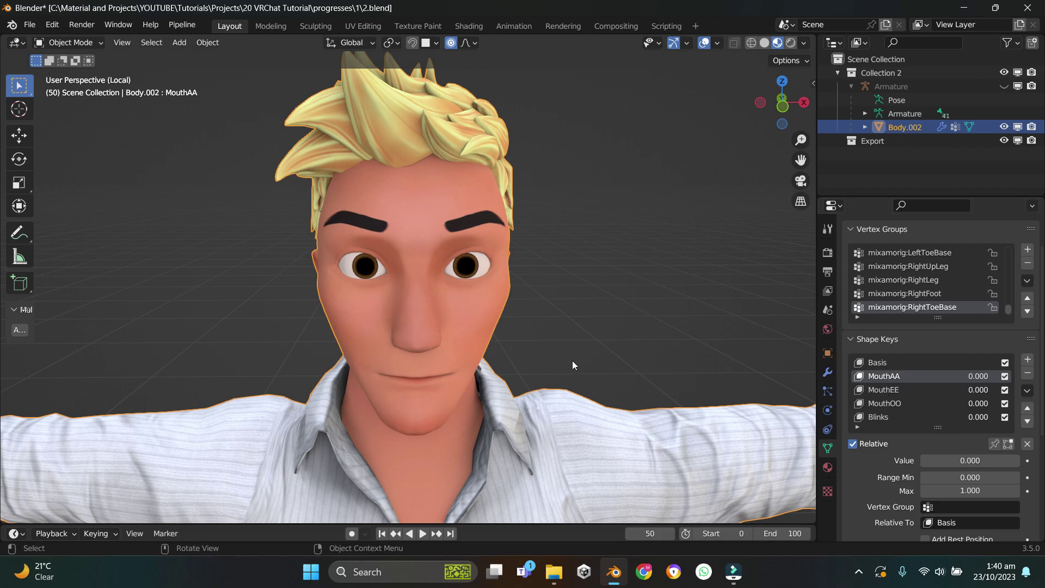
key("n")
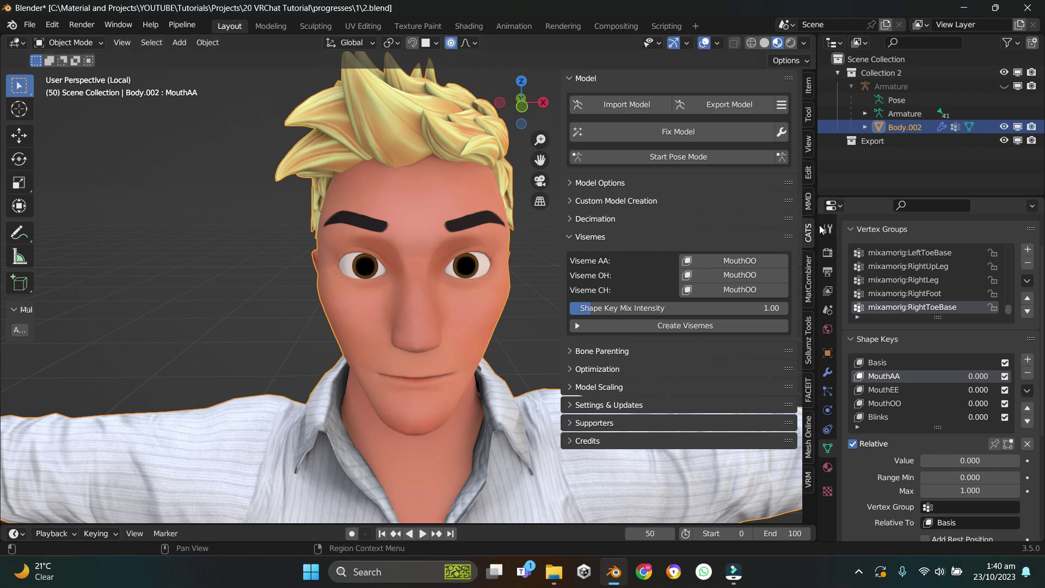
Map Viseme AA to MouthAA, OH to MouthOO, CH to MouthEE, and create the visemes
left_click(699, 261)
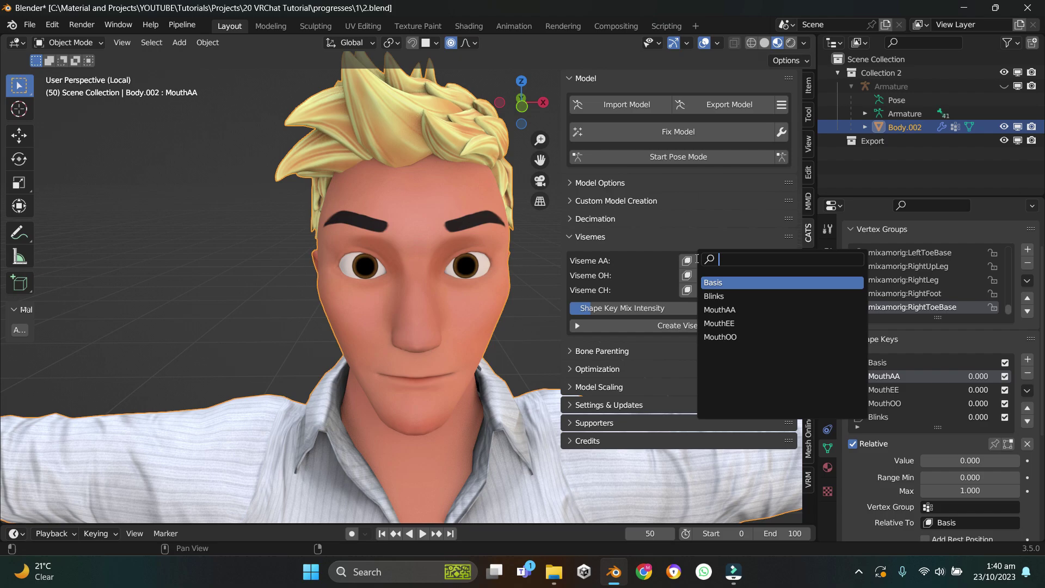
left_click(714, 310)
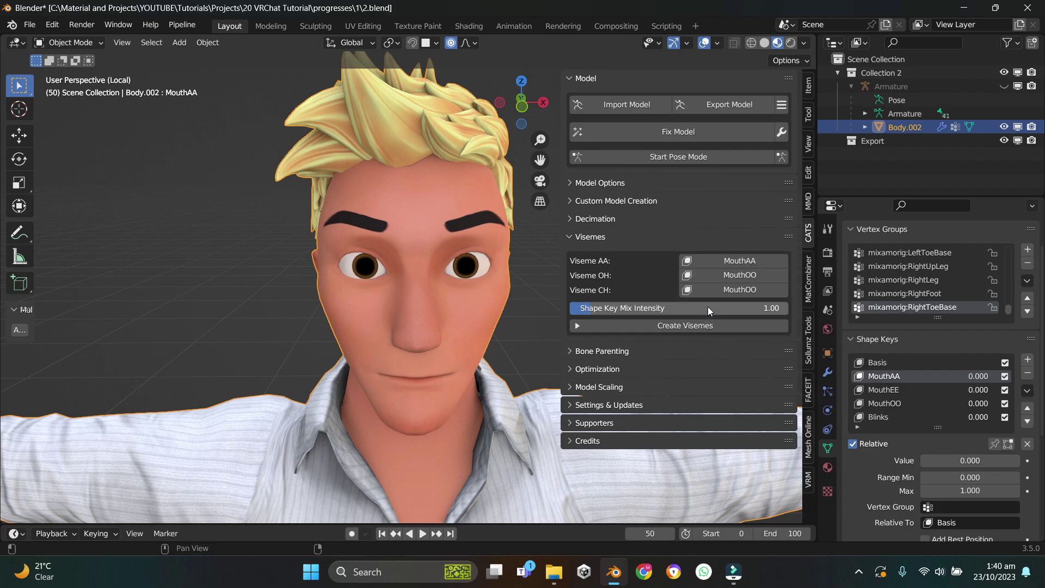
left_click(708, 275)
left_click(724, 357)
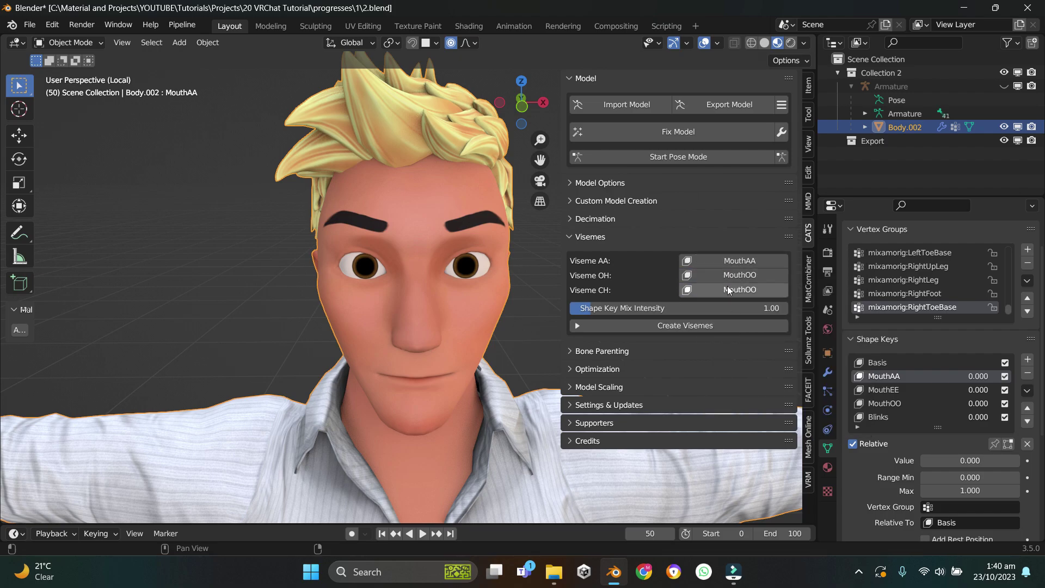
left_click(729, 289)
left_click(743, 364)
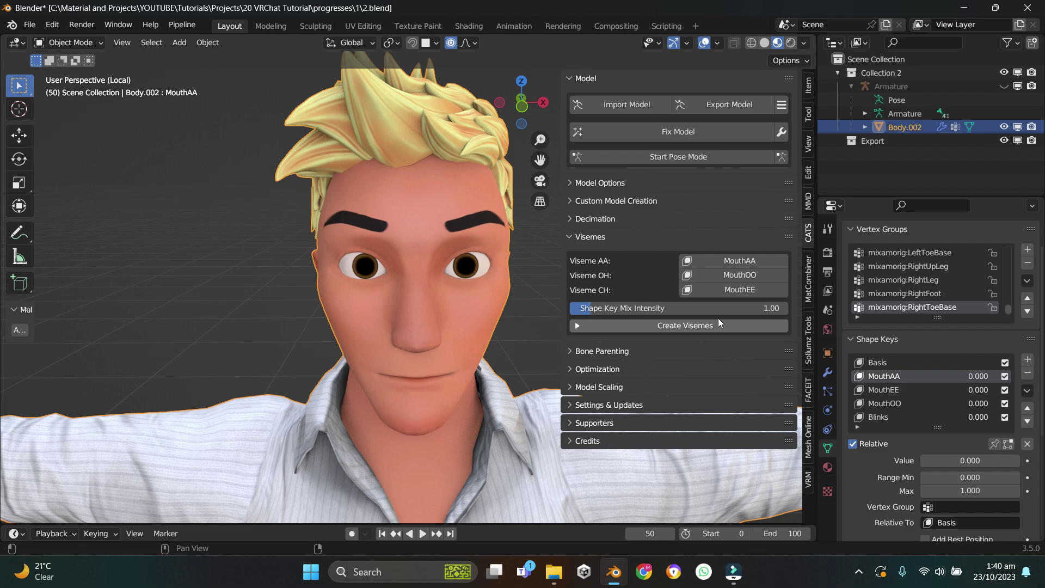
left_click(664, 327)
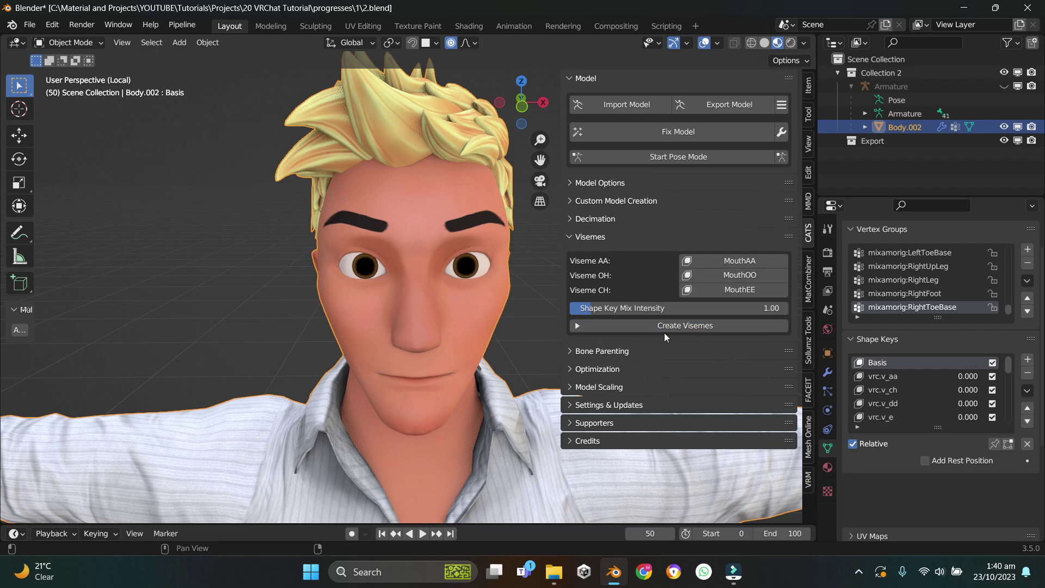
Hide the sidebar, save 2.blend, and reselect the body object
key("n")
scroll(568, 339, "up", 1)
key("ctrl+s")
scroll(883, 399, "down", 15)
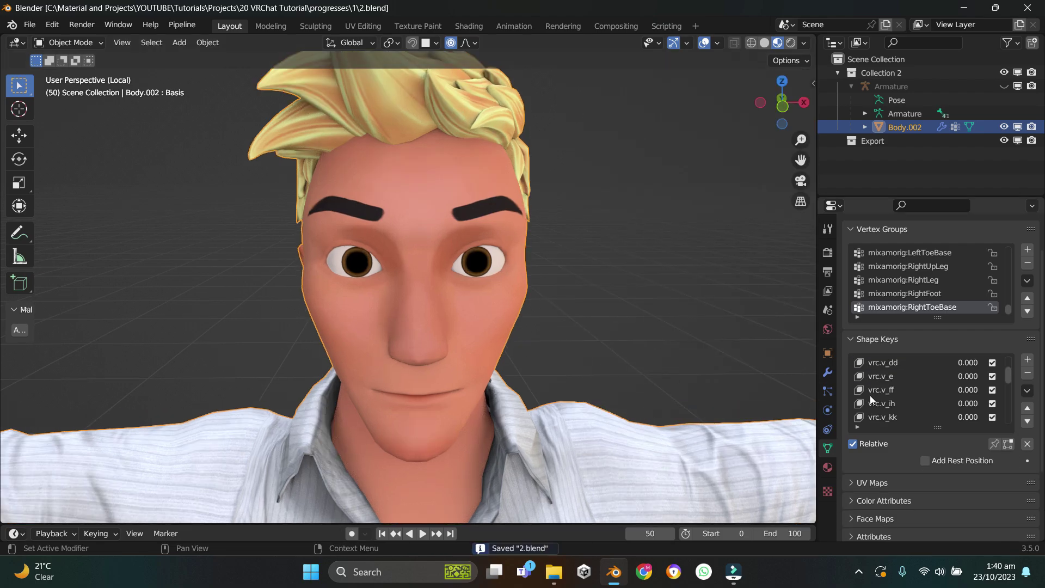
scroll(888, 404, "up", 15)
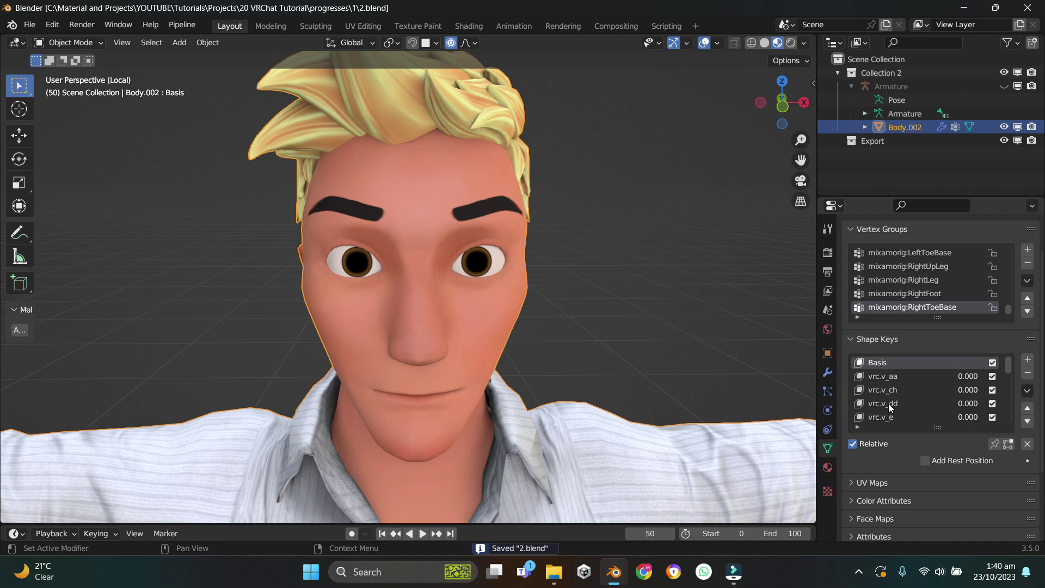
scroll(622, 370, "down", 4)
left_click(535, 329)
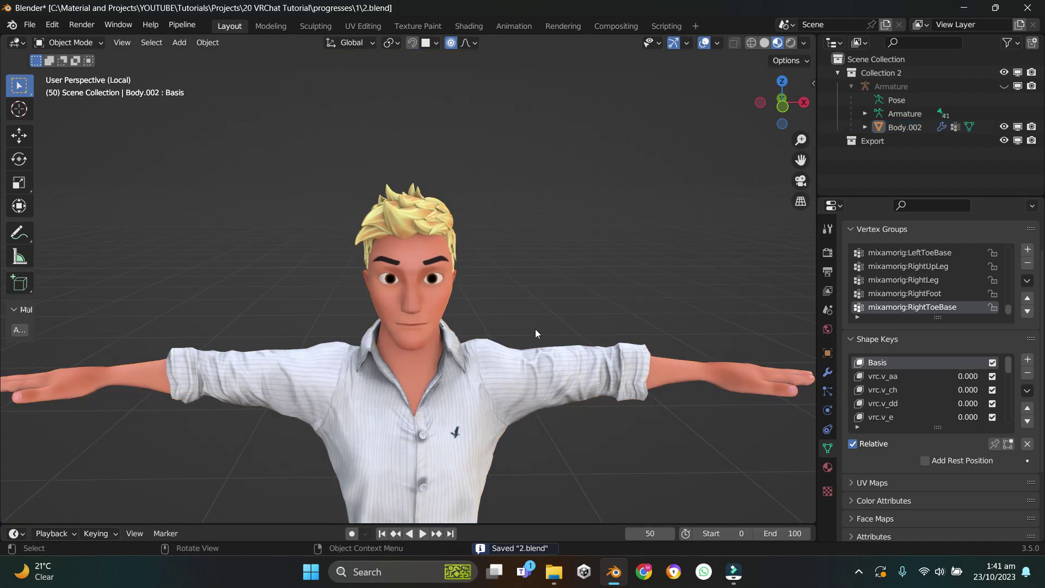
left_click(406, 289)
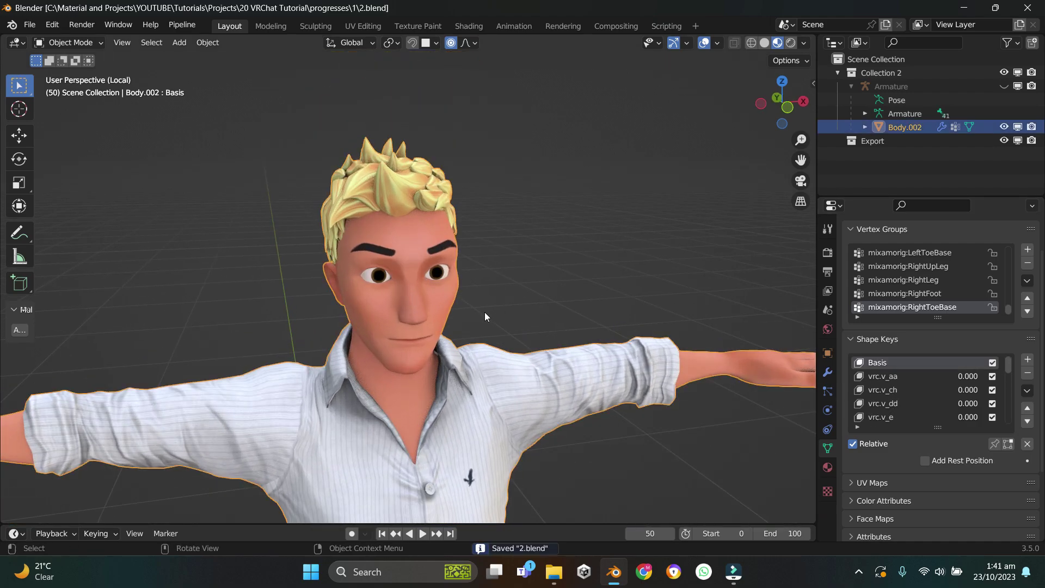
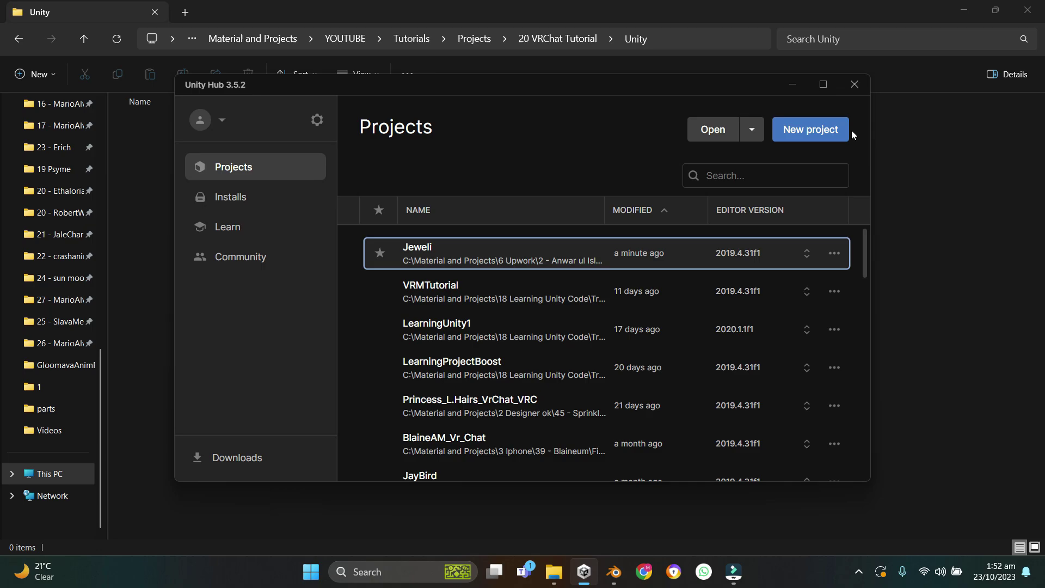
Create a new 3D Unity project named VrchatTut and let it open in the editor
left_click(823, 131)
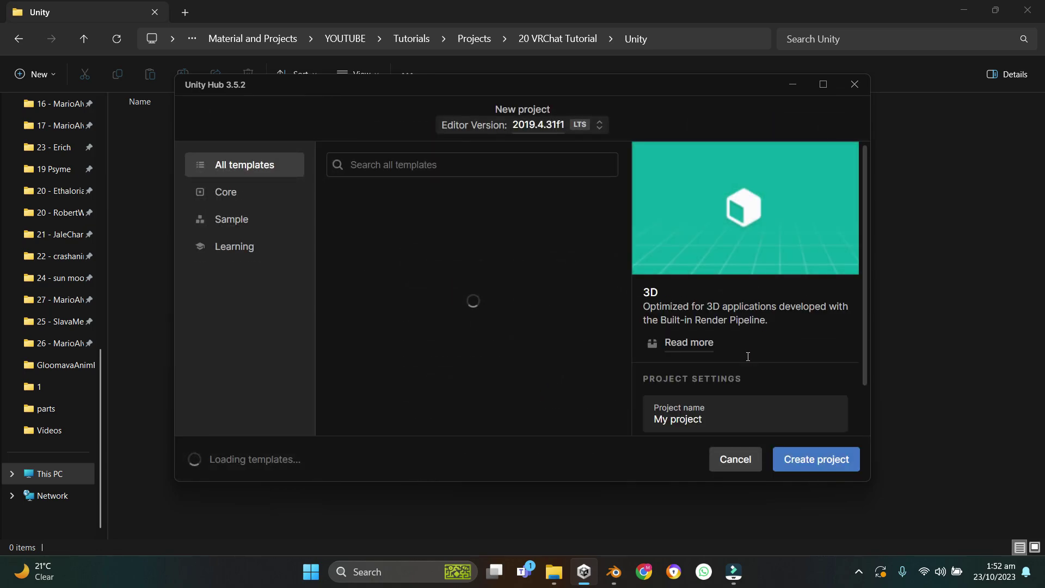
type("Vrch")
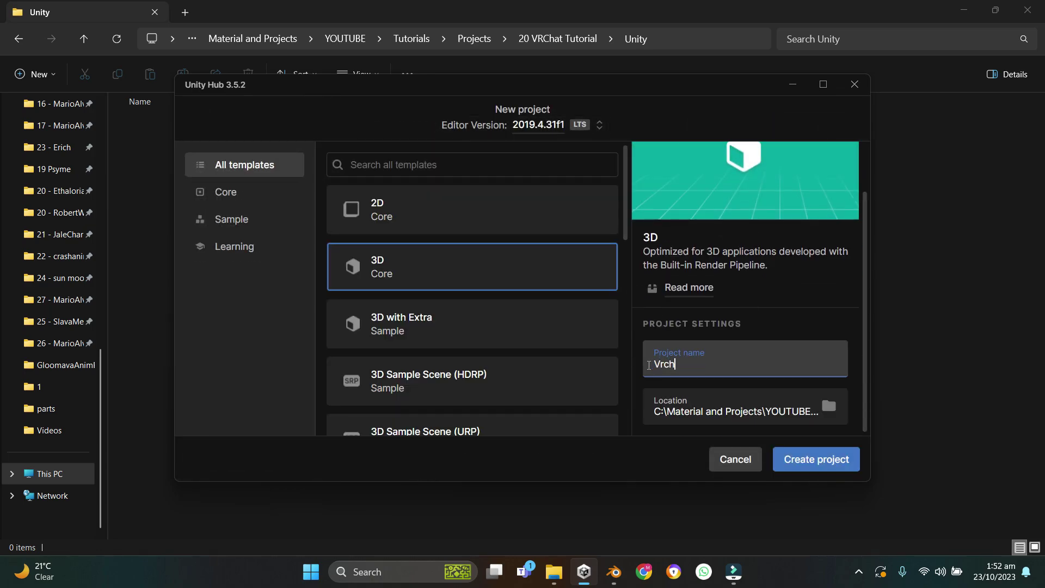
type("atTut")
left_click(807, 464)
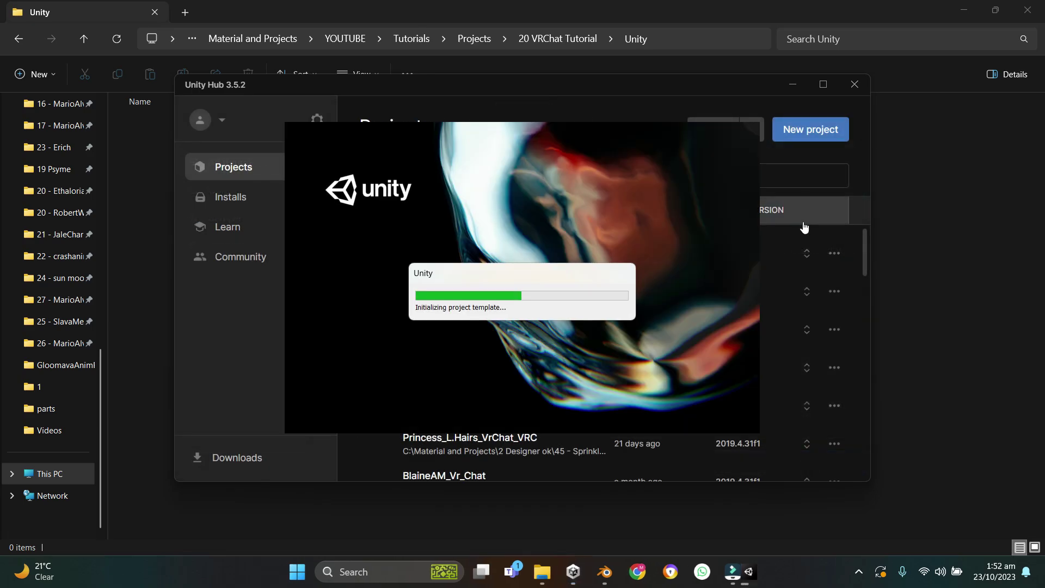
left_click(859, 93)
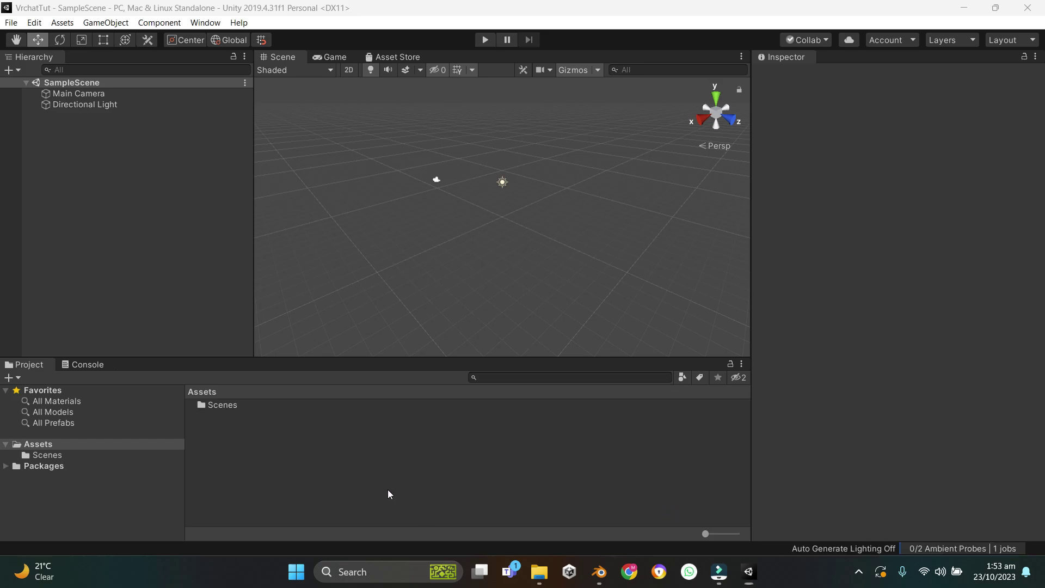
Import the full VRCSDK3 avatar package into the project's assets
left_click(539, 572)
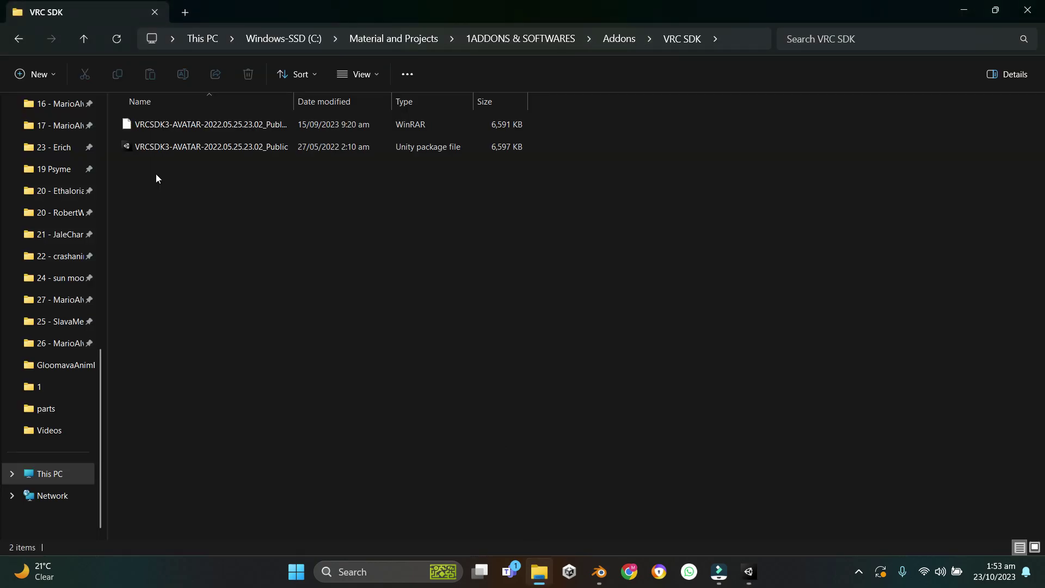
left_click_drag(162, 149, 497, 476)
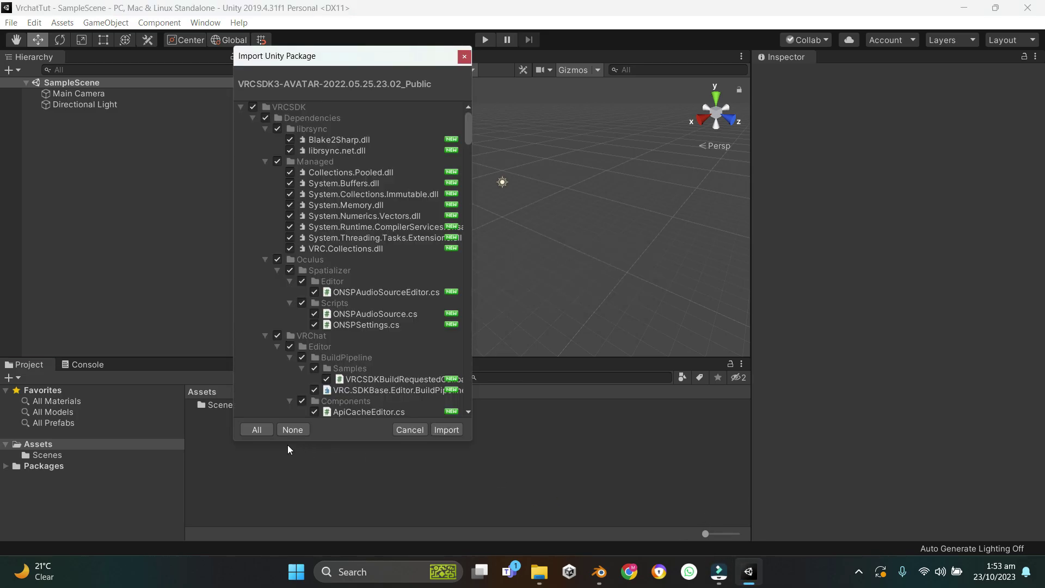
left_click(447, 430)
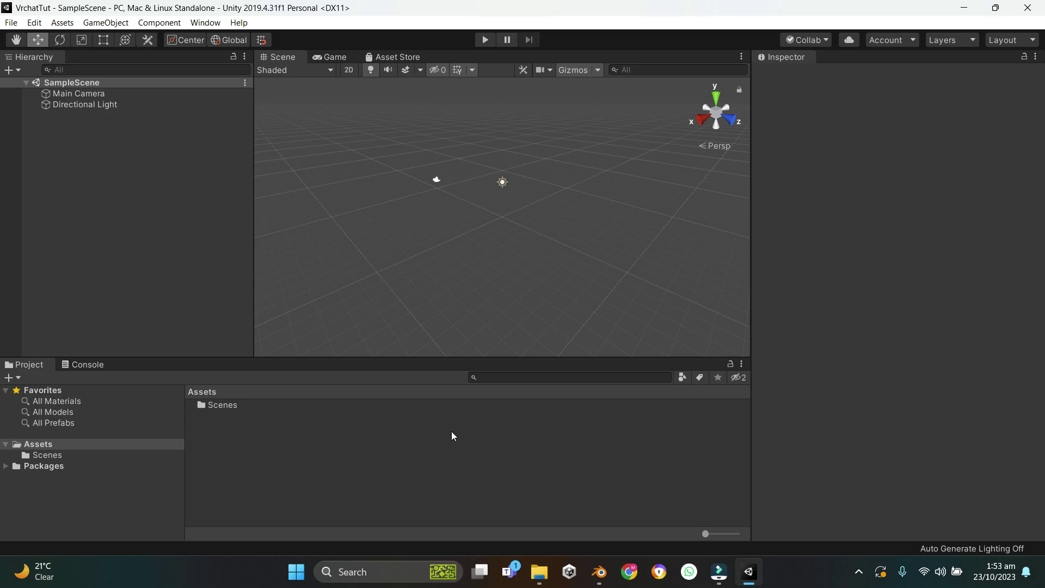
Create a new folder named Character under Assets
right_click(305, 460)
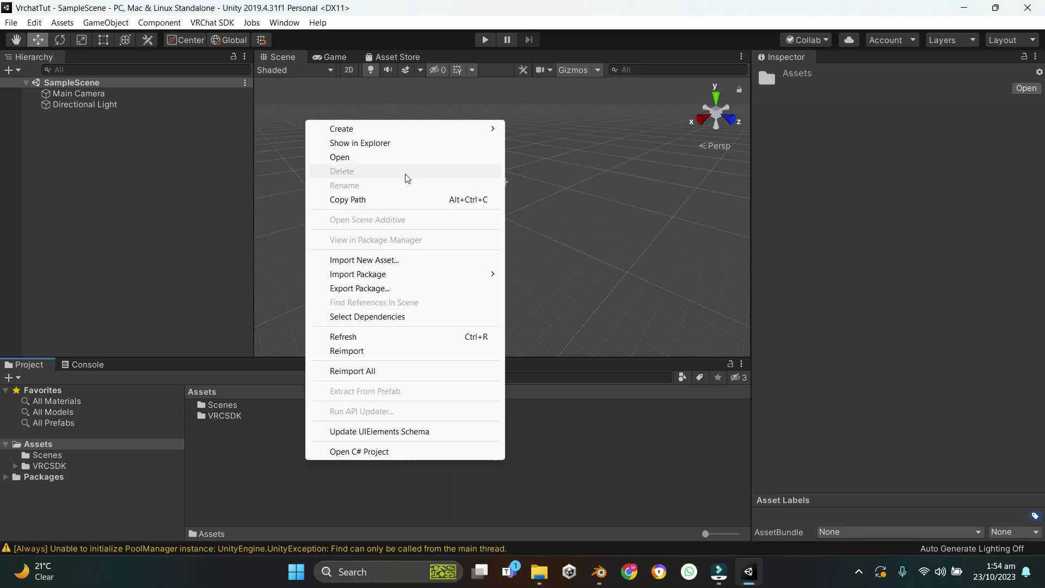
mouse_move(411, 134)
left_click(544, 75)
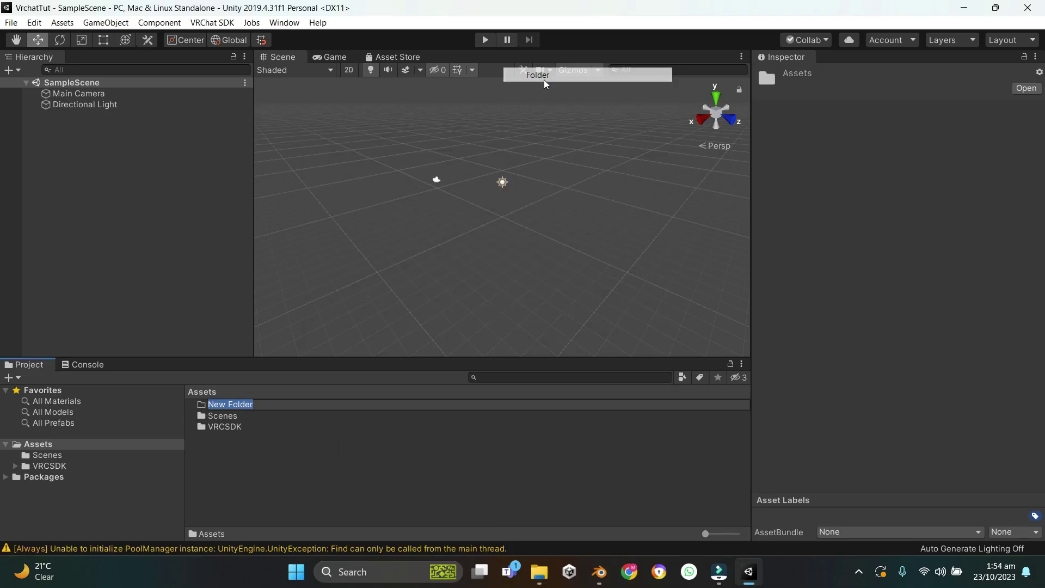
type("Chaa")
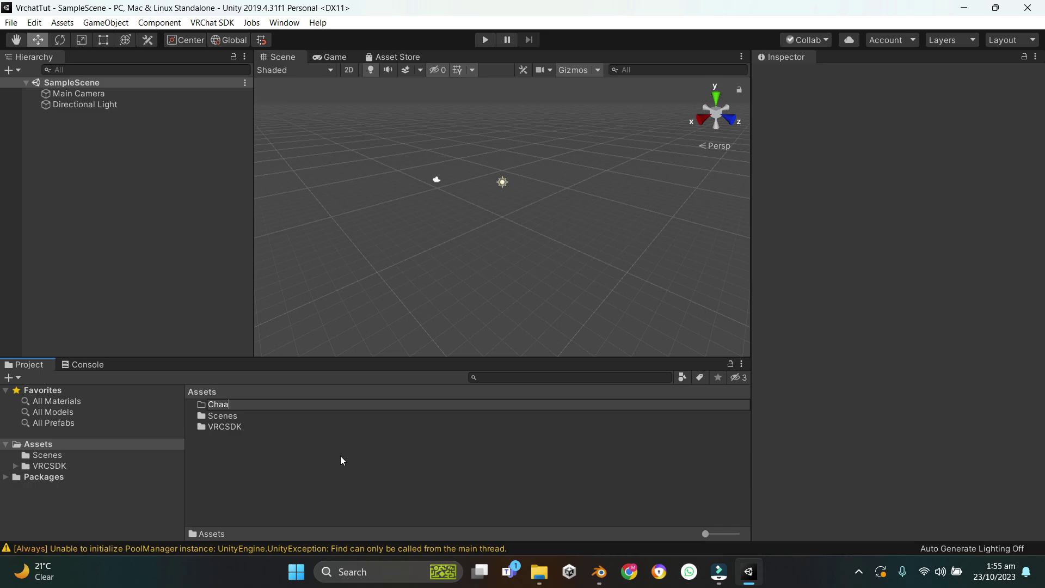
key("BackSpace")
key("BackSpace")
key("BackSpace")
key("BackSpace")
type("Character")
key("Return")
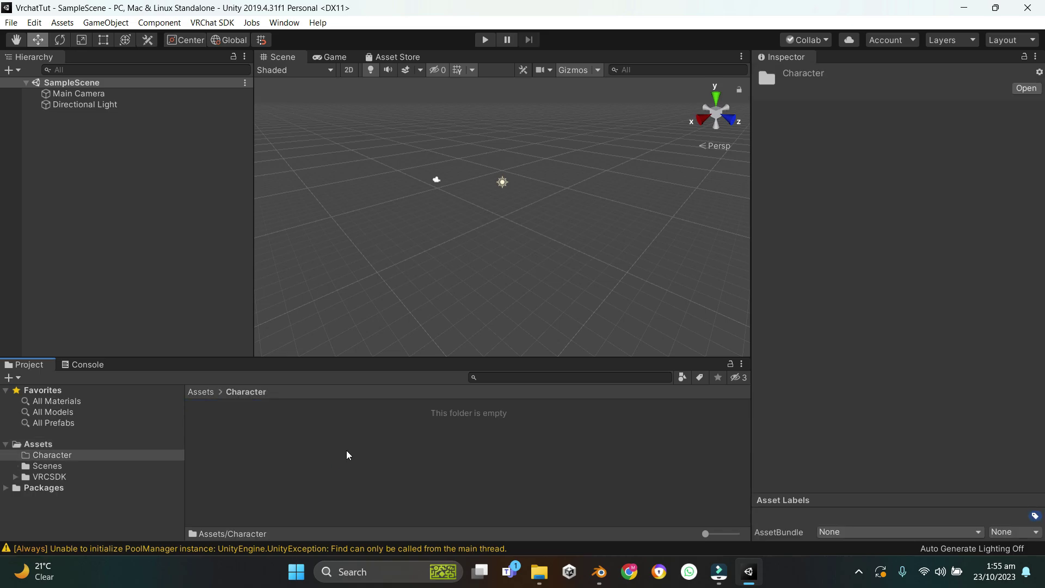
Back in Blender, save, unhide the Armature and make it the active selection
mouse_move(598, 572)
left_click(544, 469)
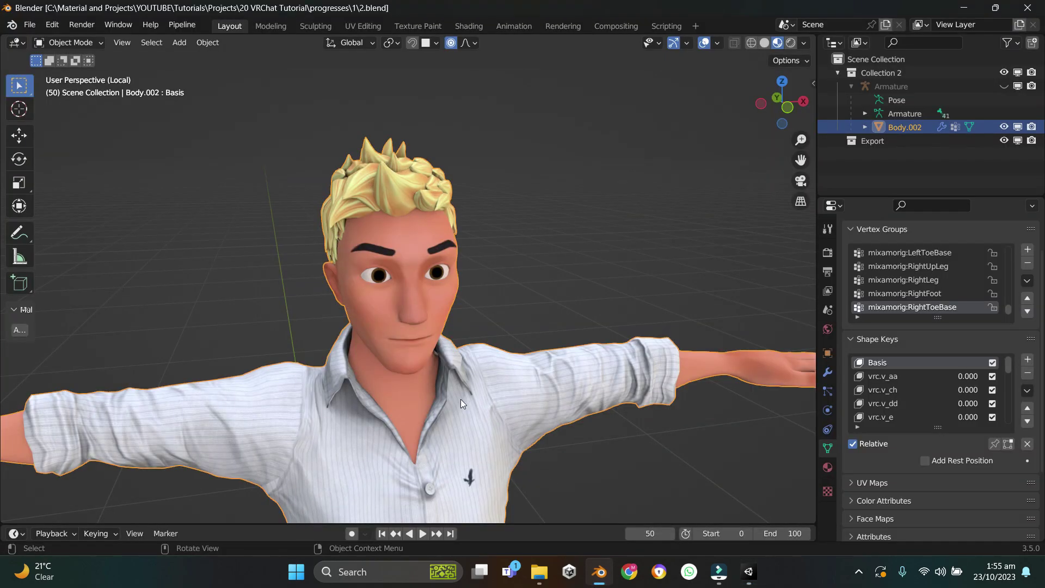
key("ctrl+s")
key("alt+h")
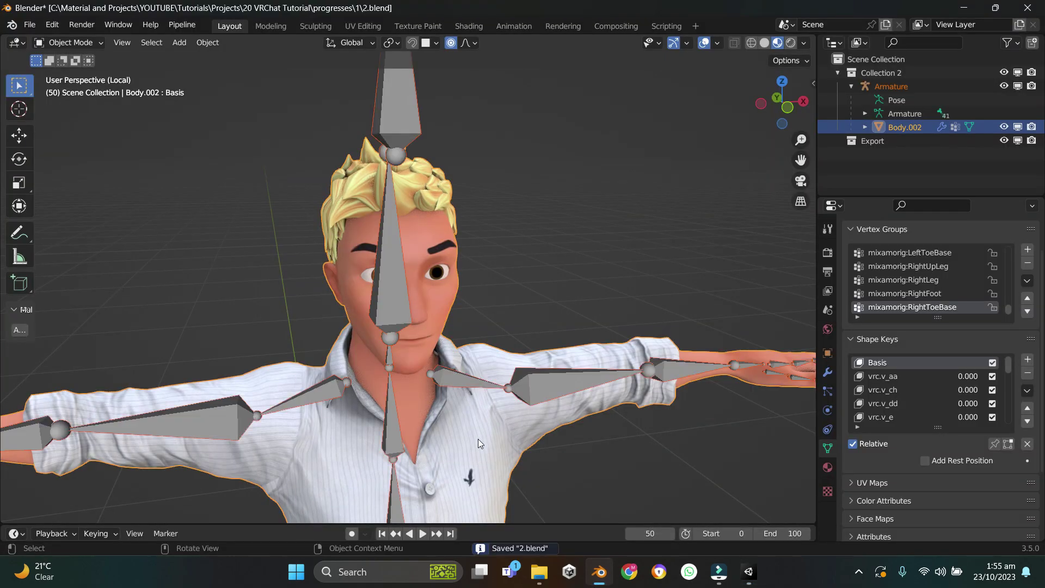
scroll(478, 439, "down", 5)
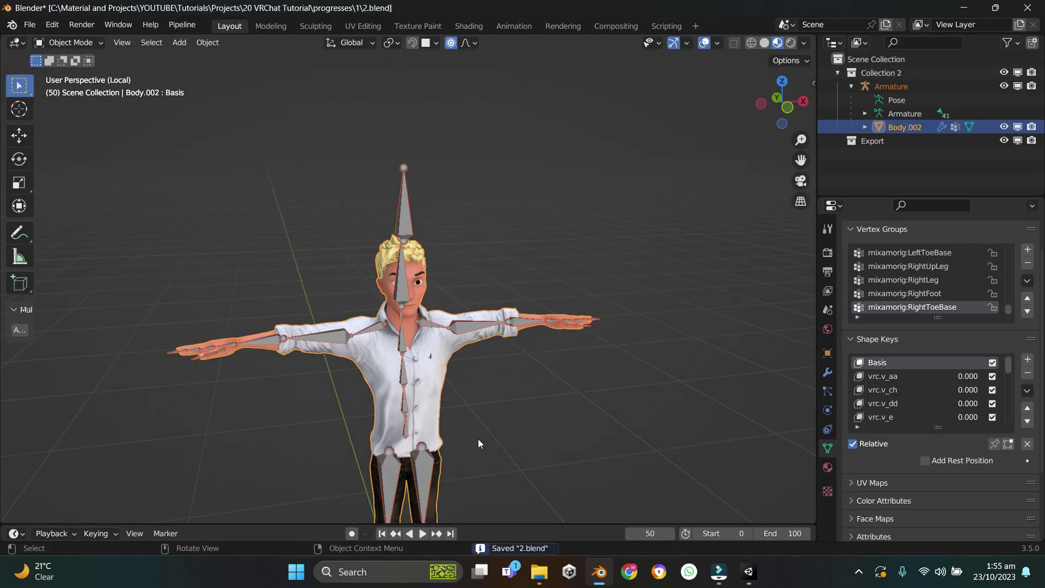
left_click(409, 198, "shift")
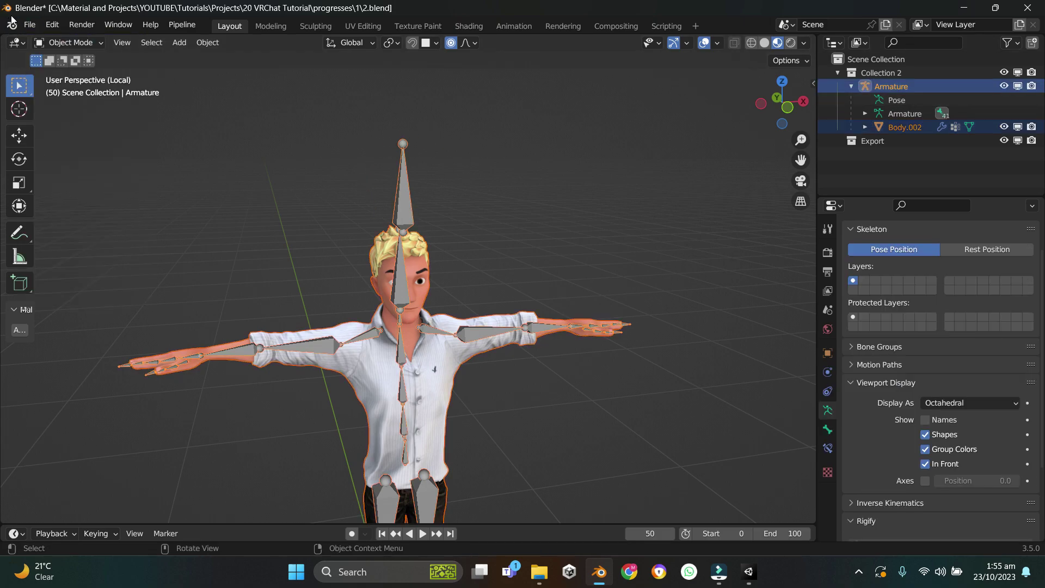
Pack all external resources into 2.blend, unpack them to a local textures folder, and save
left_click(29, 25)
mouse_move(98, 241)
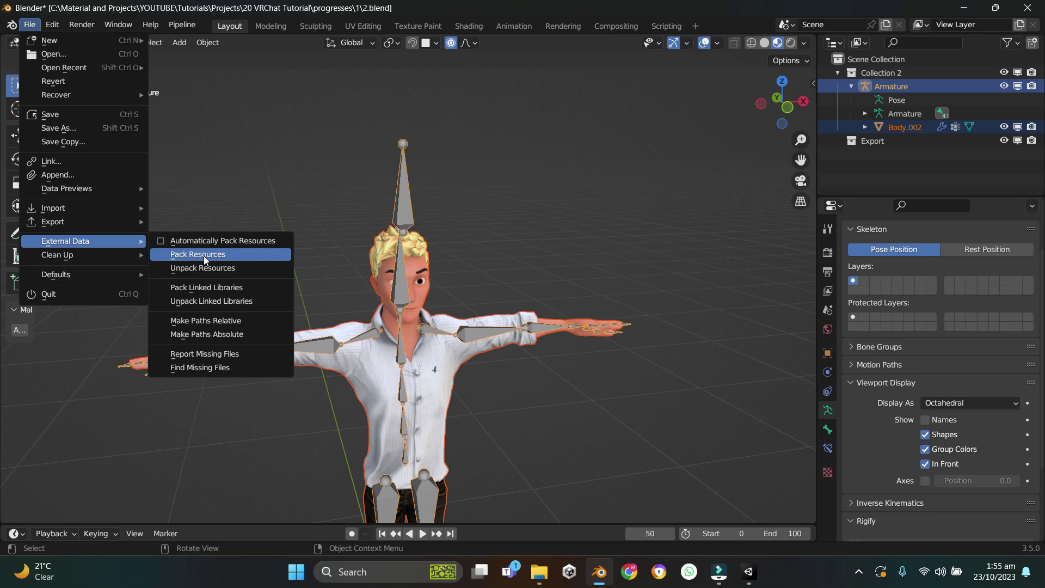
left_click(204, 261)
left_click(29, 25)
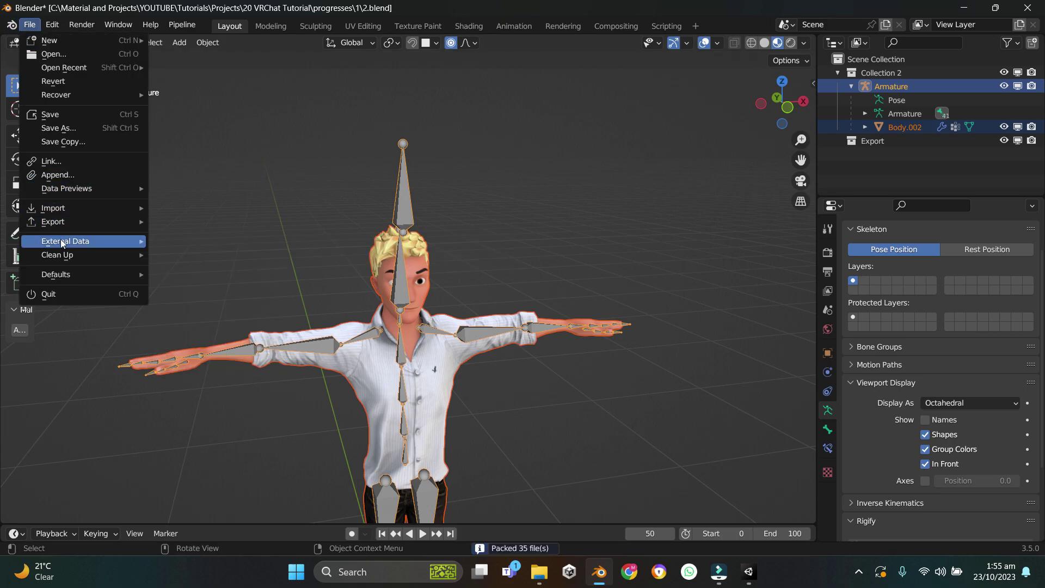
mouse_move(62, 243)
left_click(206, 266)
left_click(206, 269)
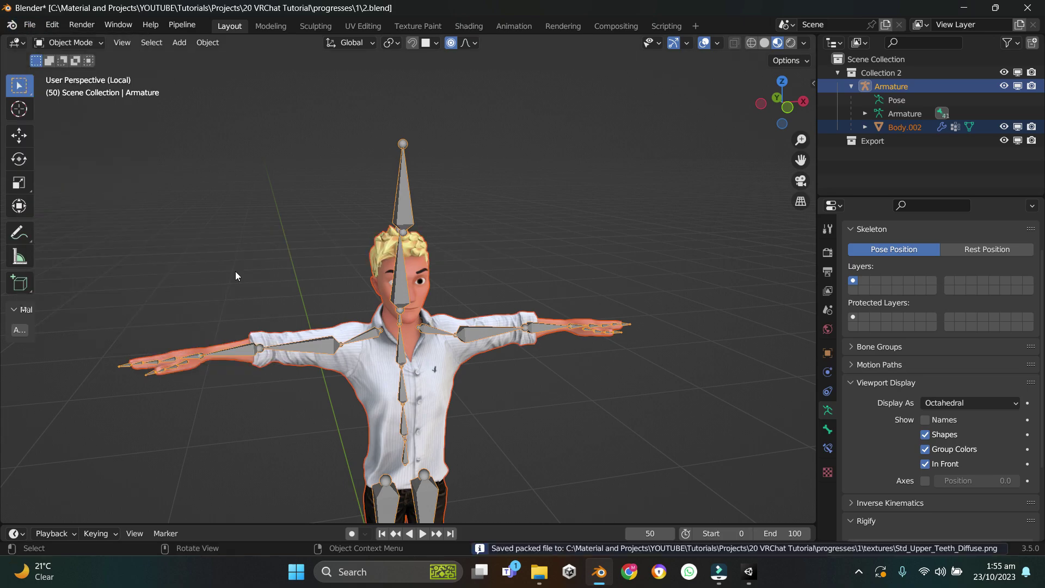
key("ctrl+s")
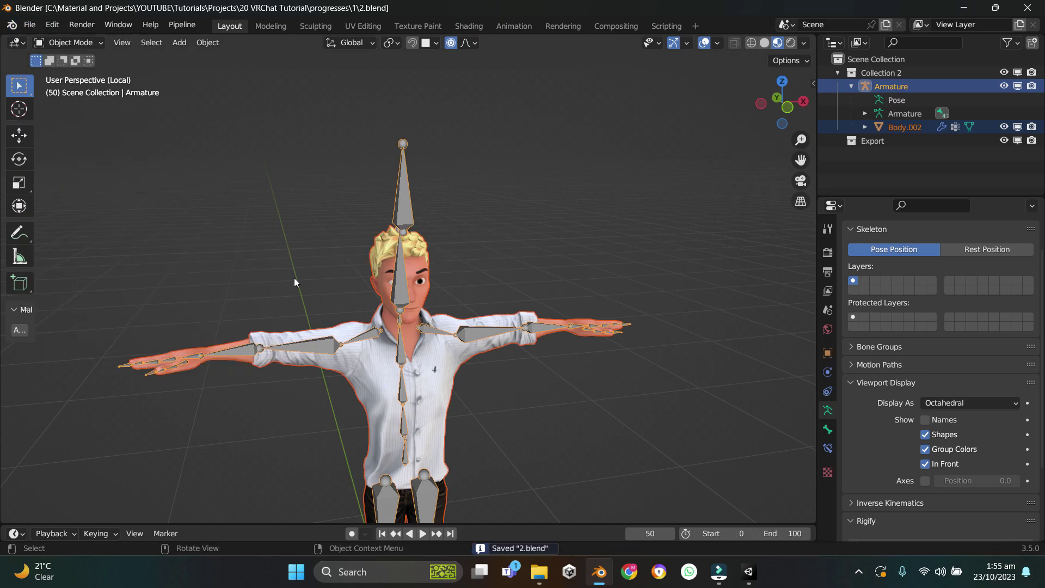
Start an FBX export with Path Mode Copy, Embed Textures, Selected Objects, and Armature and Mesh types
left_click(29, 24)
mouse_move(125, 223)
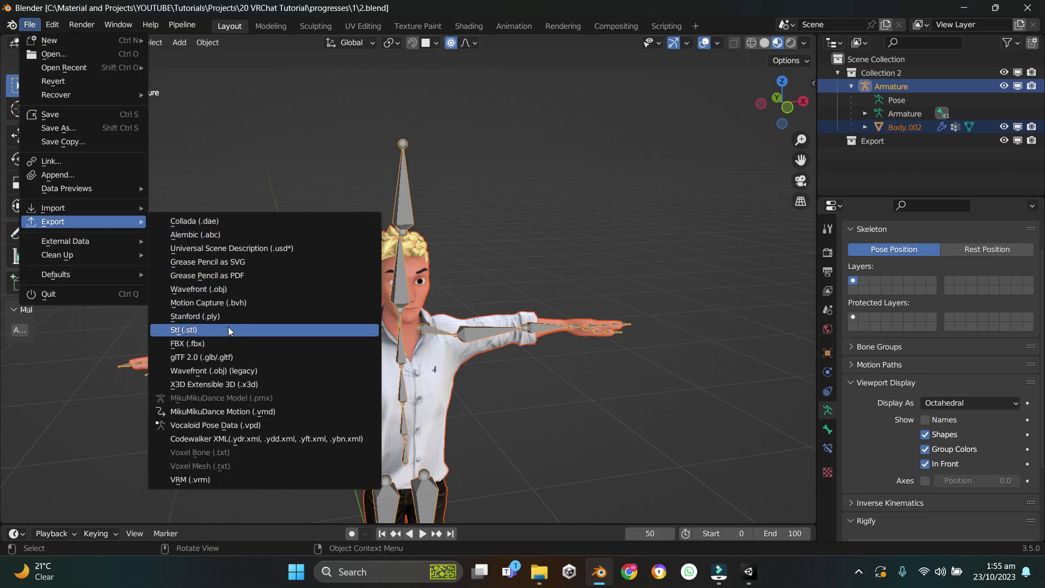
left_click(222, 341)
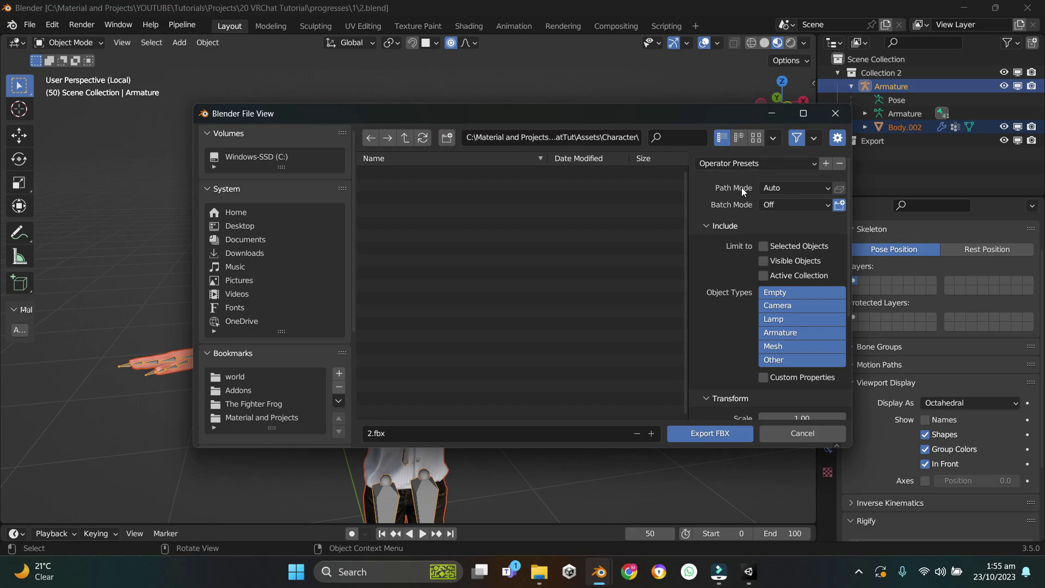
left_click(779, 188)
left_click(772, 189)
left_click(770, 278)
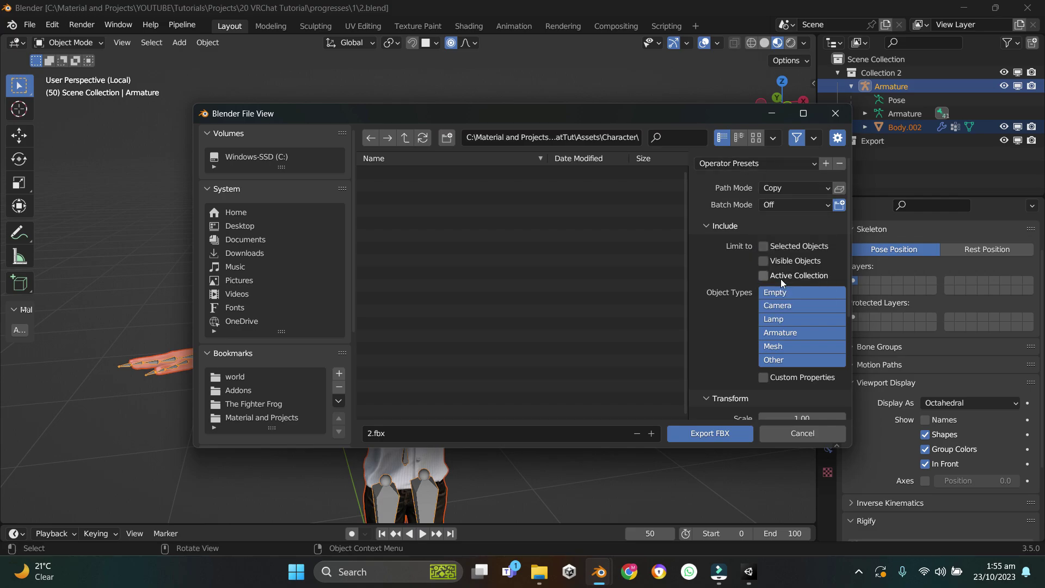
left_click(840, 188)
left_click(764, 246)
left_click(780, 361)
left_click(780, 347, "shift")
left_click(780, 334, "shift")
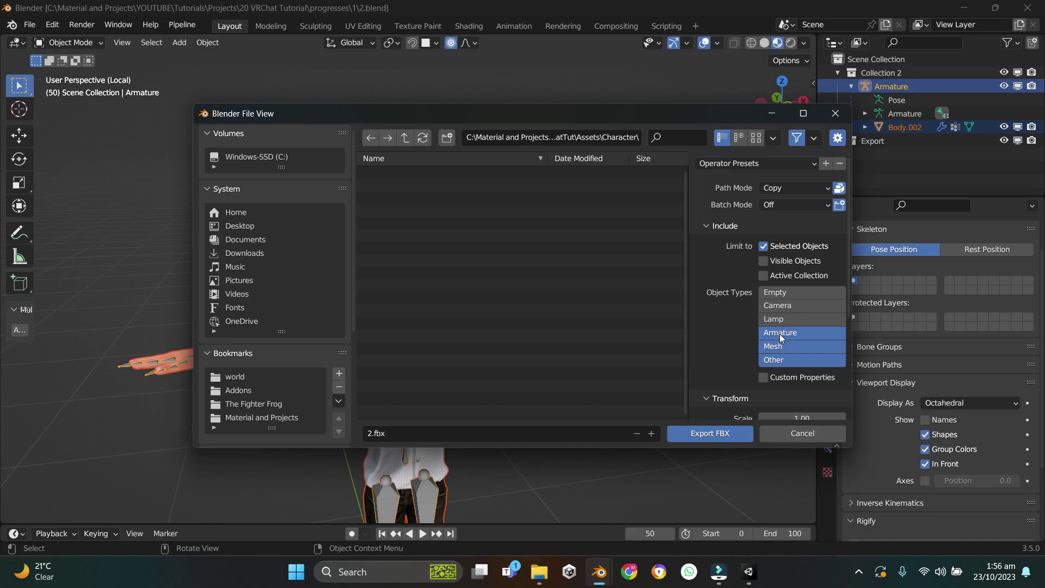
Untick Add Leaf Bones and export the file as Character.fbx
scroll(751, 331, "down", 8)
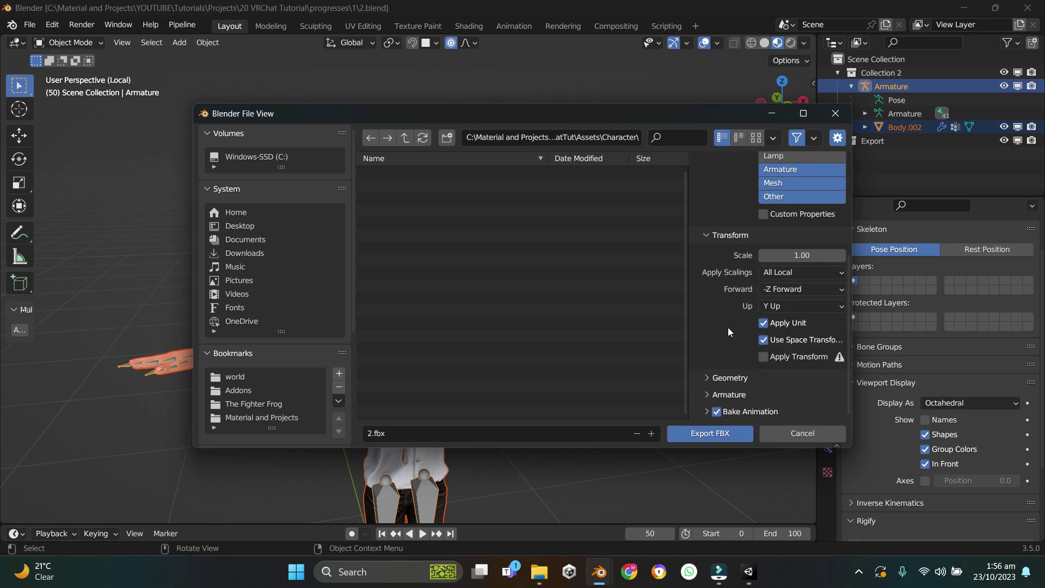
left_click(713, 394)
scroll(713, 398, "down", 4)
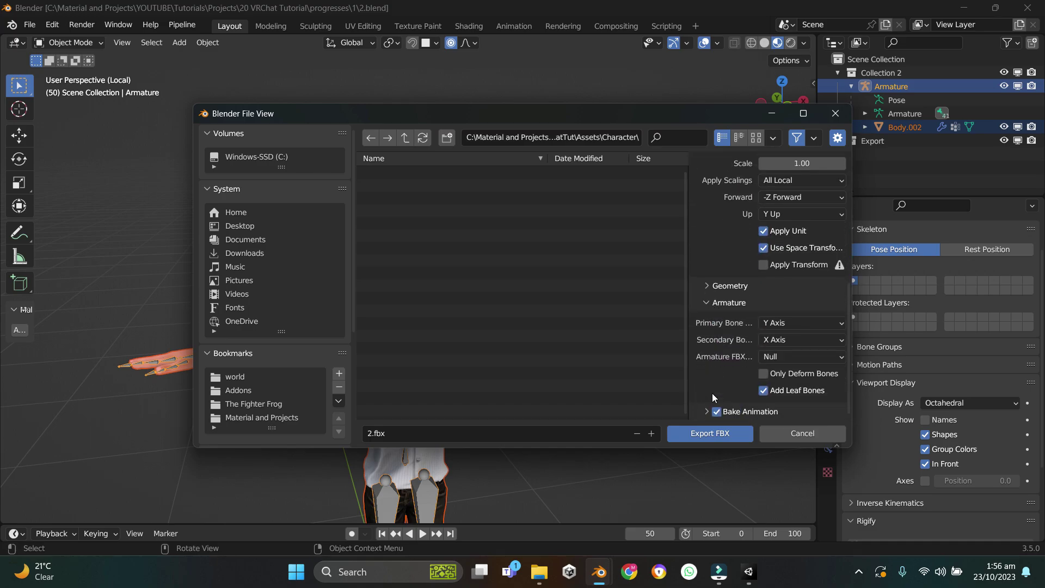
left_click(763, 390)
left_click(485, 434)
key("BackSpace")
type("Character")
key("Return")
left_click(709, 434)
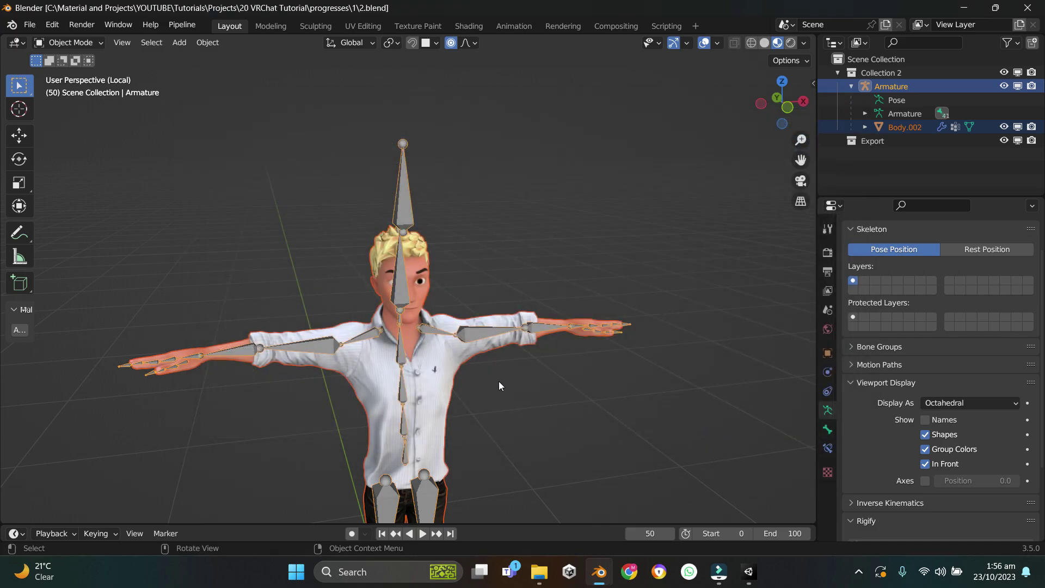
scroll(461, 319, "down", 3)
In Unity, set Character.fbx's material Location to Use External Materials (Legacy)
left_click(759, 582)
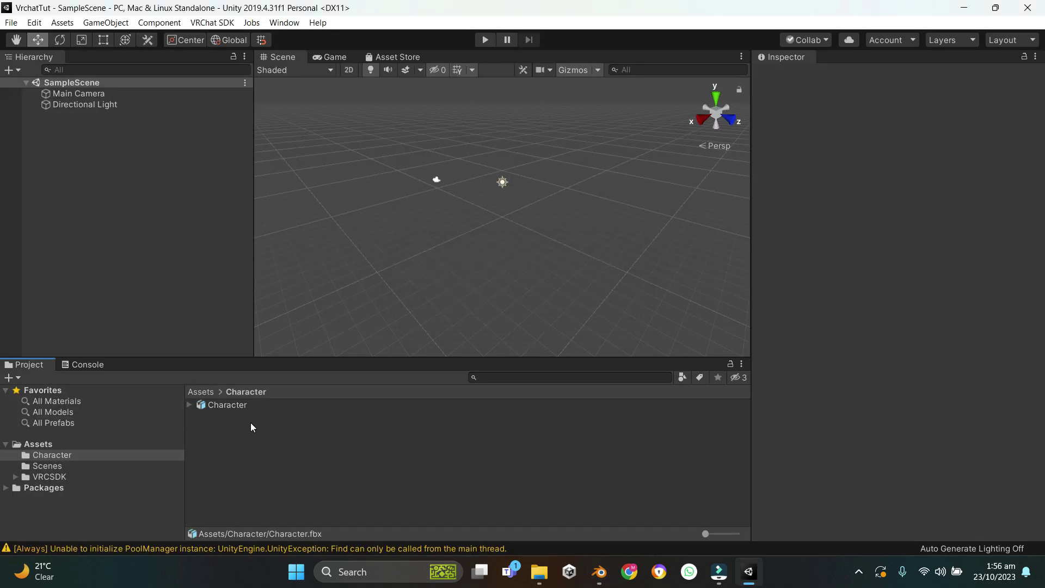
left_click(234, 407)
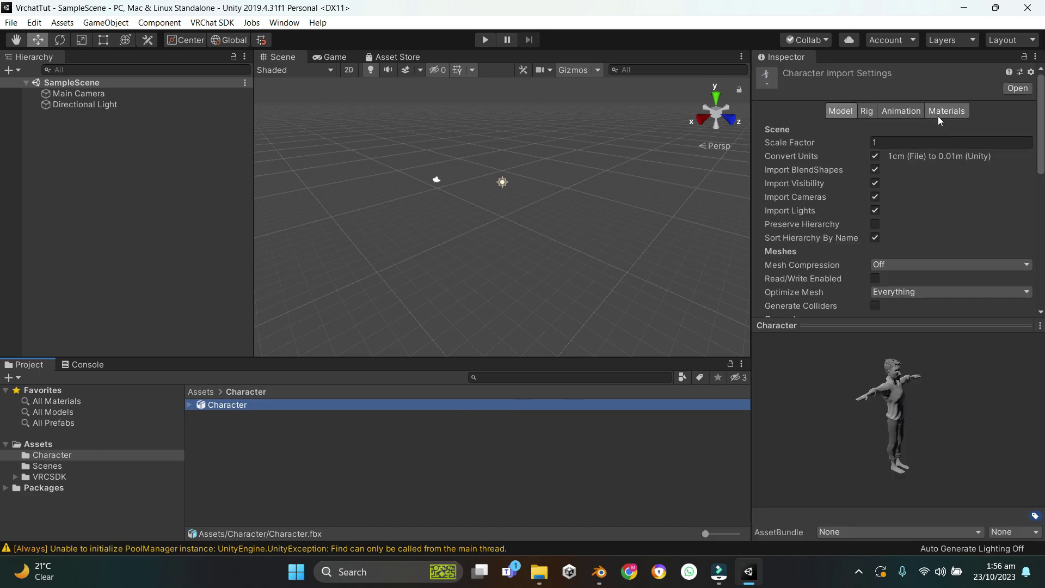
left_click(939, 112)
left_click(919, 158)
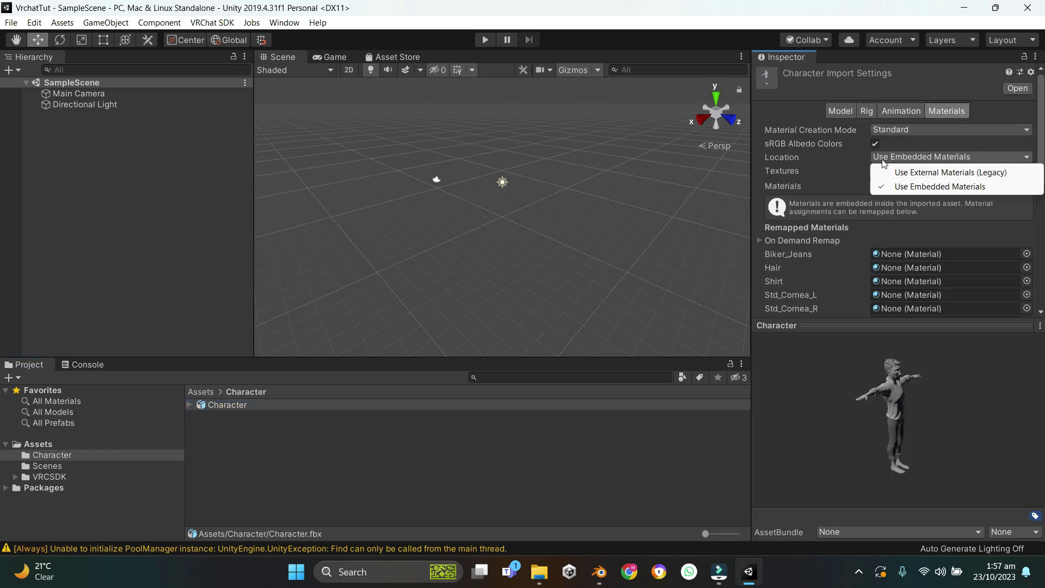
left_click(909, 172)
Set the rig to Humanoid, enable Legacy Blend Shape Normals, apply, and fix the normal maps
left_click(868, 112)
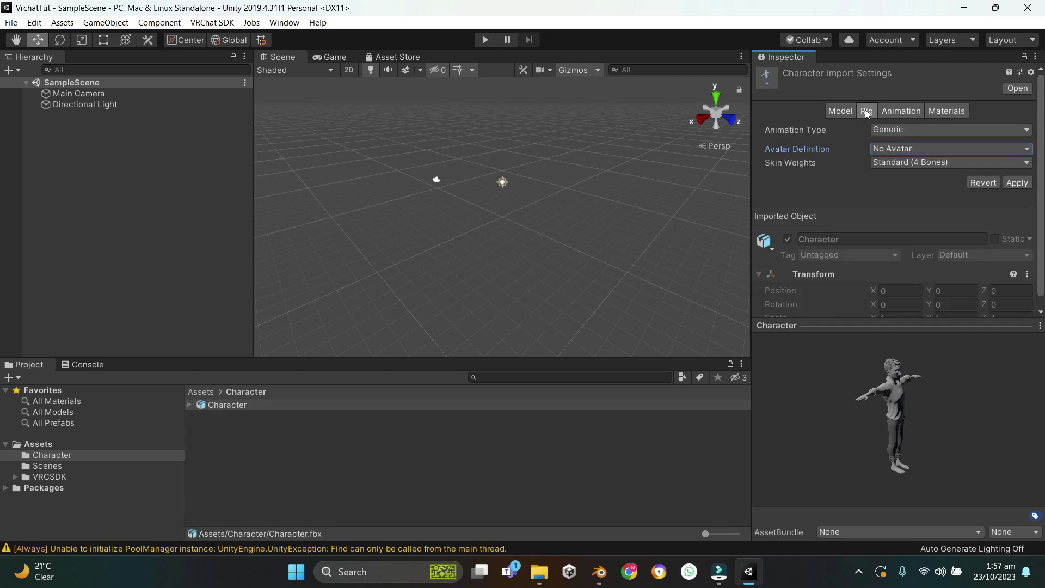
left_click(890, 132)
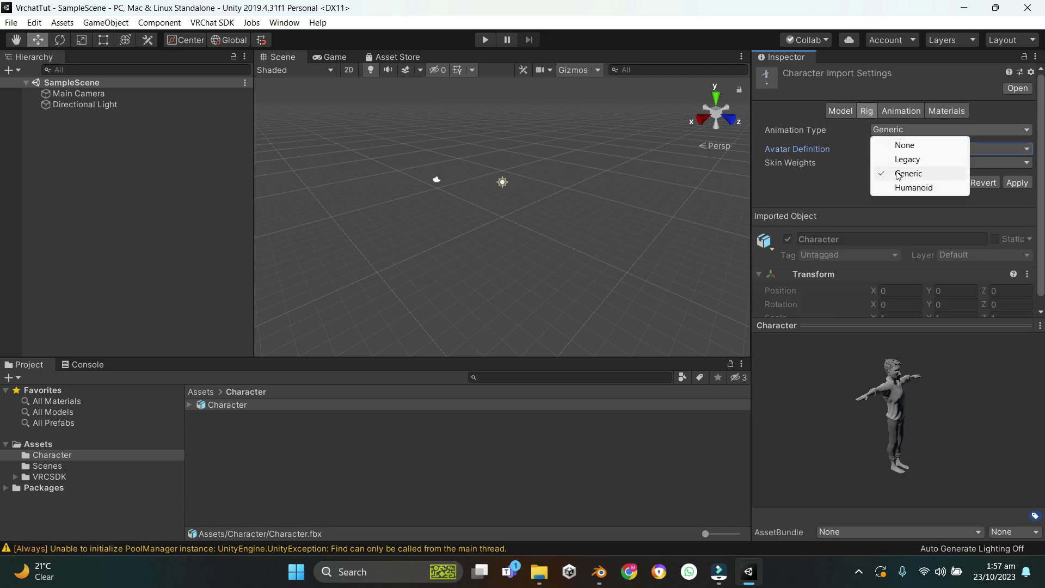
left_click(904, 189)
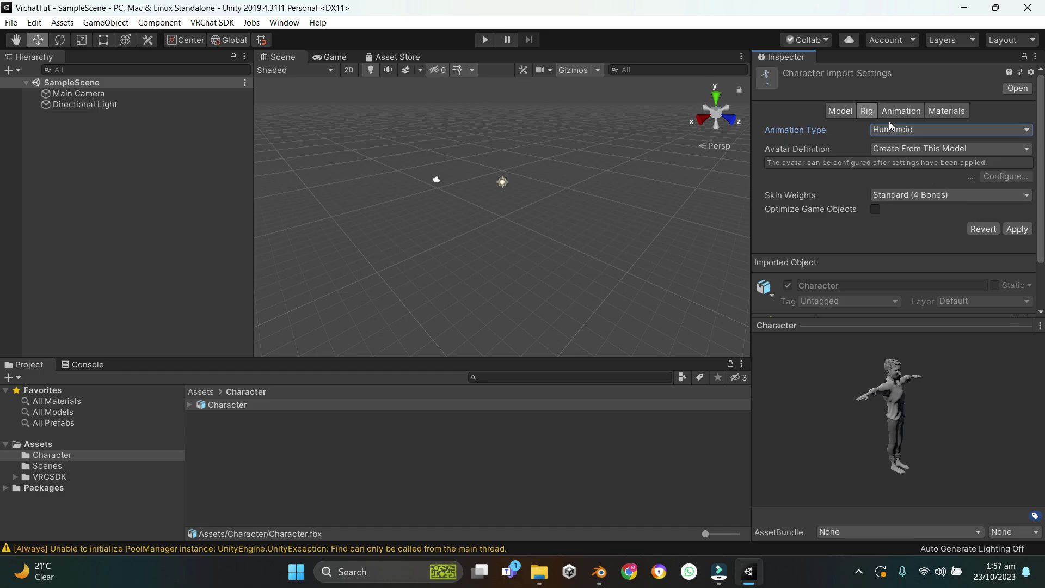
left_click(838, 111)
scroll(824, 195, "down", 8)
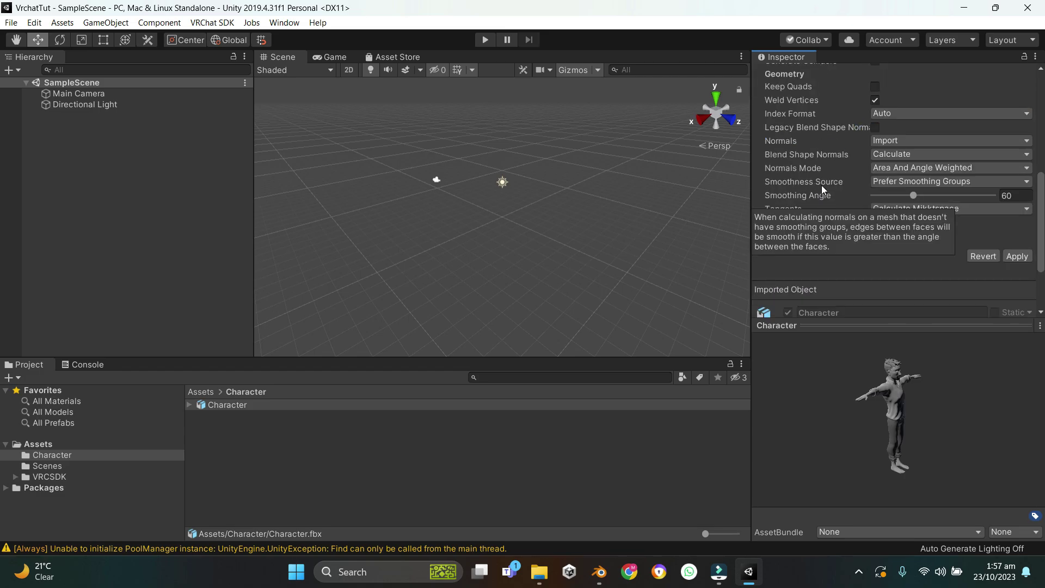
left_click(875, 127)
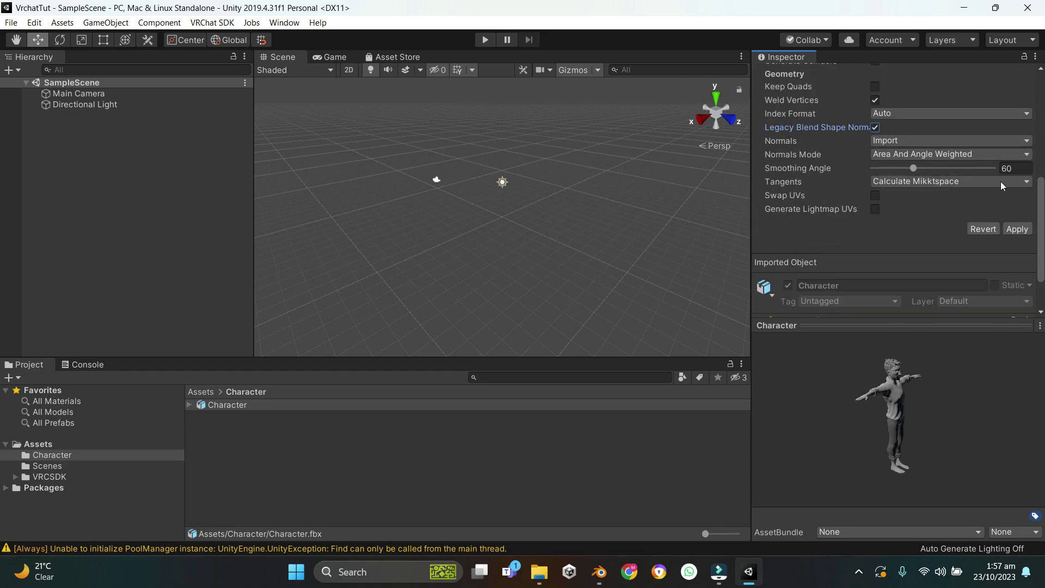
left_click(1017, 229)
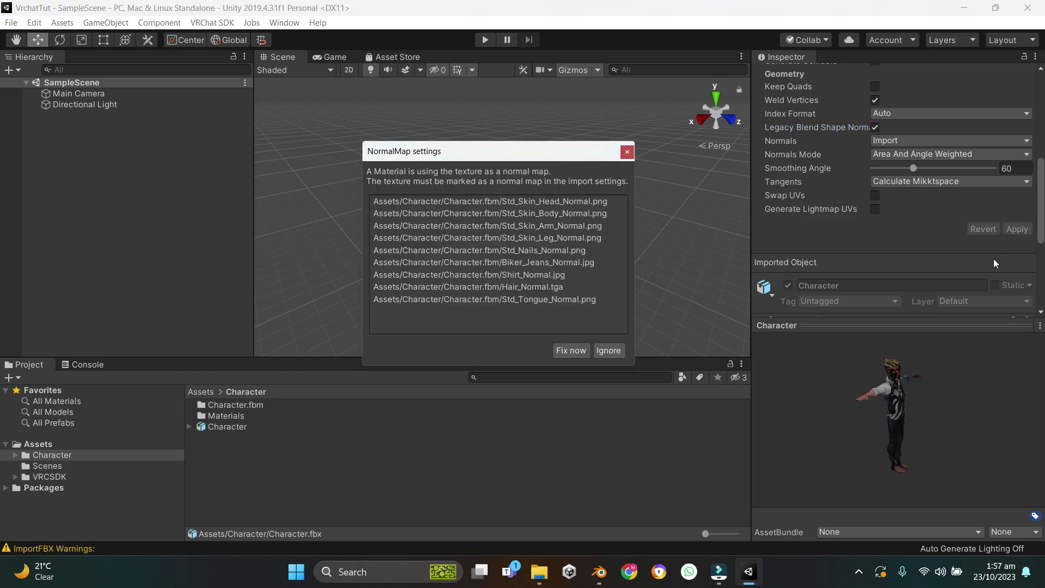
left_click(570, 350)
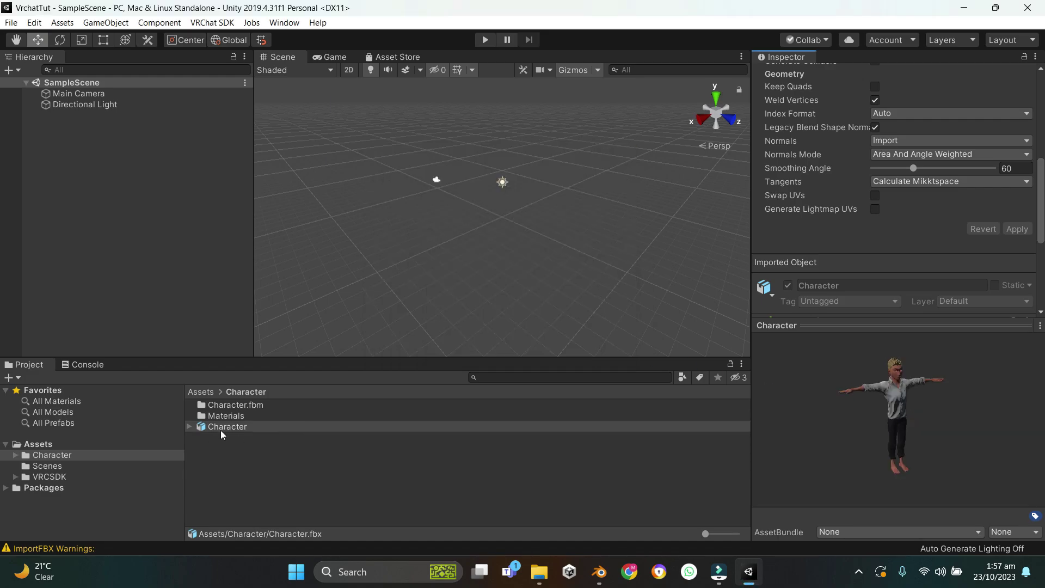
Drag the Character model into the scene Hierarchy and frame the view on its face
left_click_drag(220, 429, 125, 249)
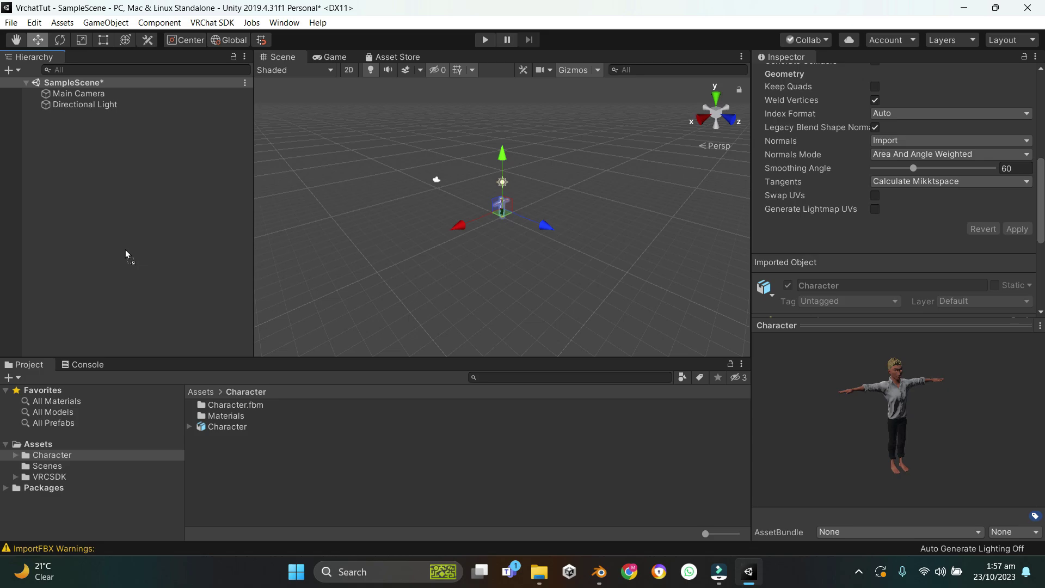
double_click(72, 115)
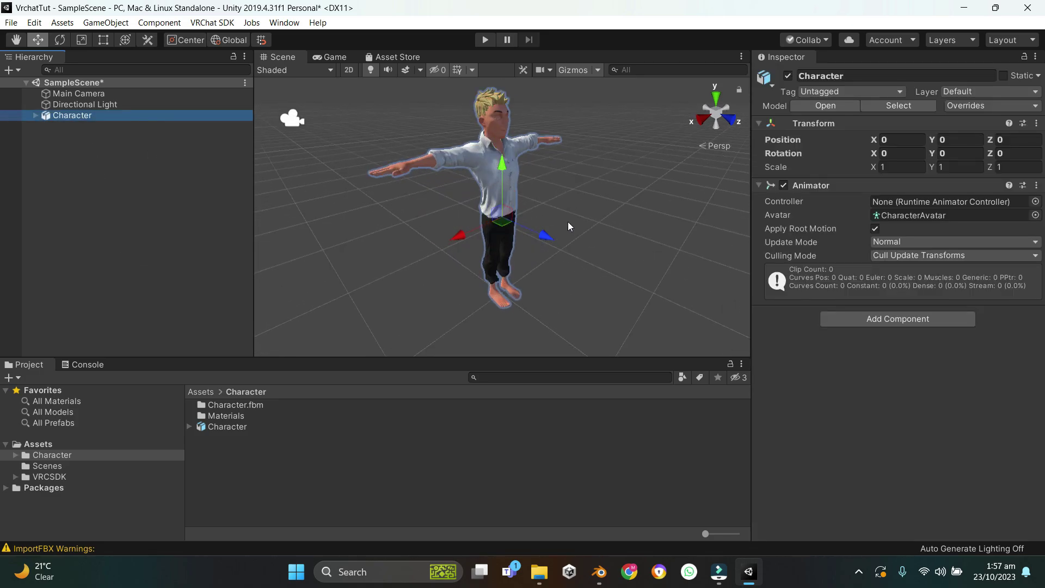
right_click_drag(576, 257, 608, 367, "alt")
left_click_drag(612, 326, 496, 280, "alt")
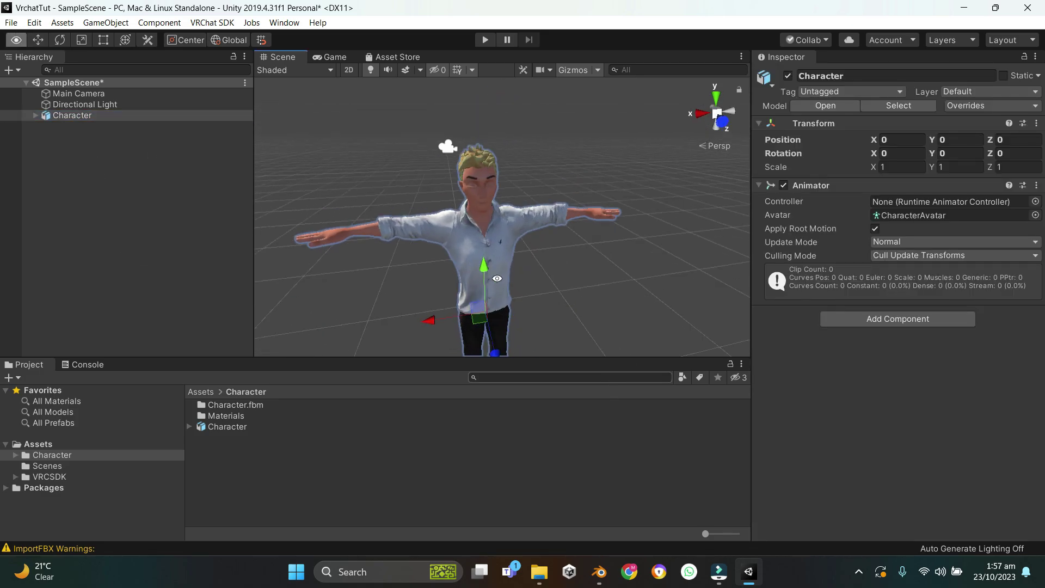
right_click_drag(496, 280, 496, 329, "alt")
left_click_drag(496, 273, 541, 218, "alt")
right_click_drag(541, 217, 591, 262, "alt")
left_click_drag(585, 222, 574, 250, "alt")
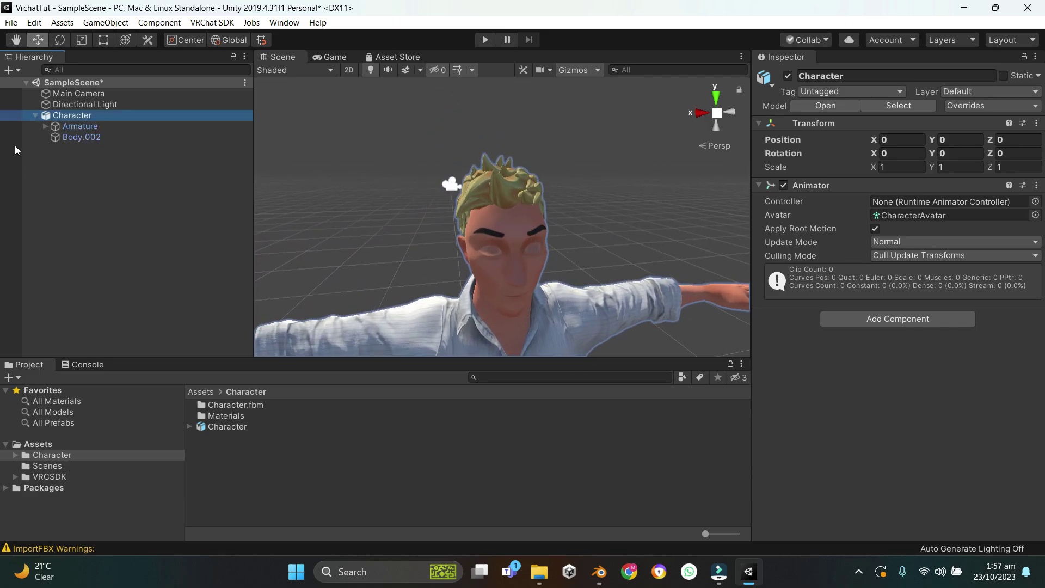
On Body.002, set the Std_Cornea_L_Diffuse material's Rendering Mode to Opaque
left_click(76, 138)
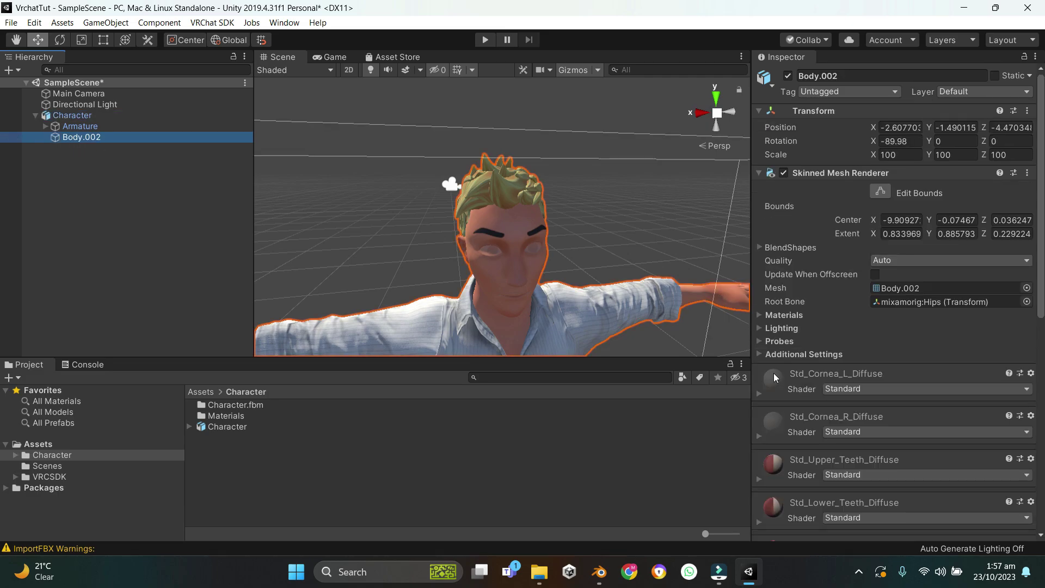
scroll(773, 374, "down", 5)
left_click(760, 270)
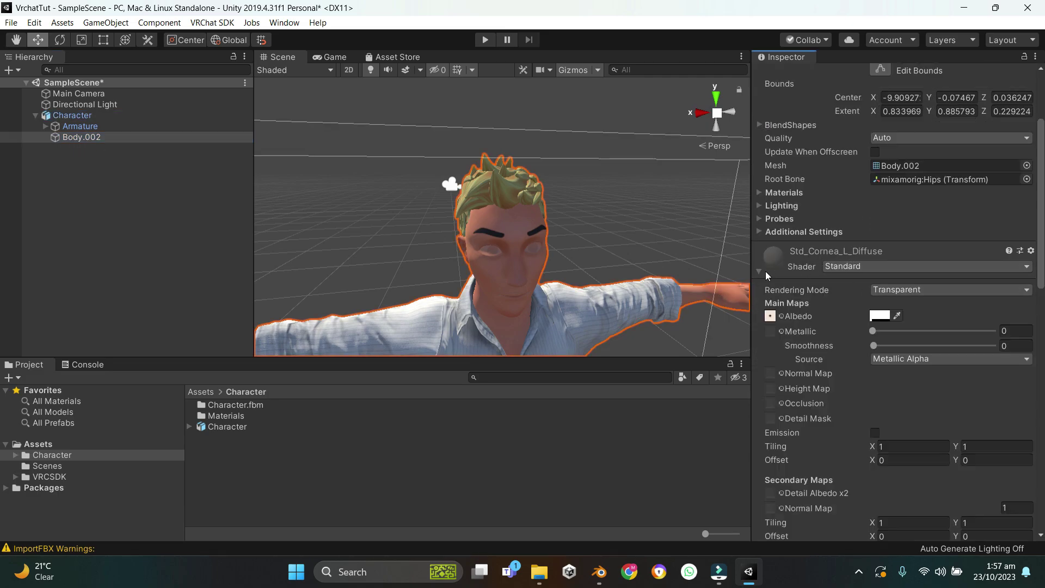
left_click(905, 289)
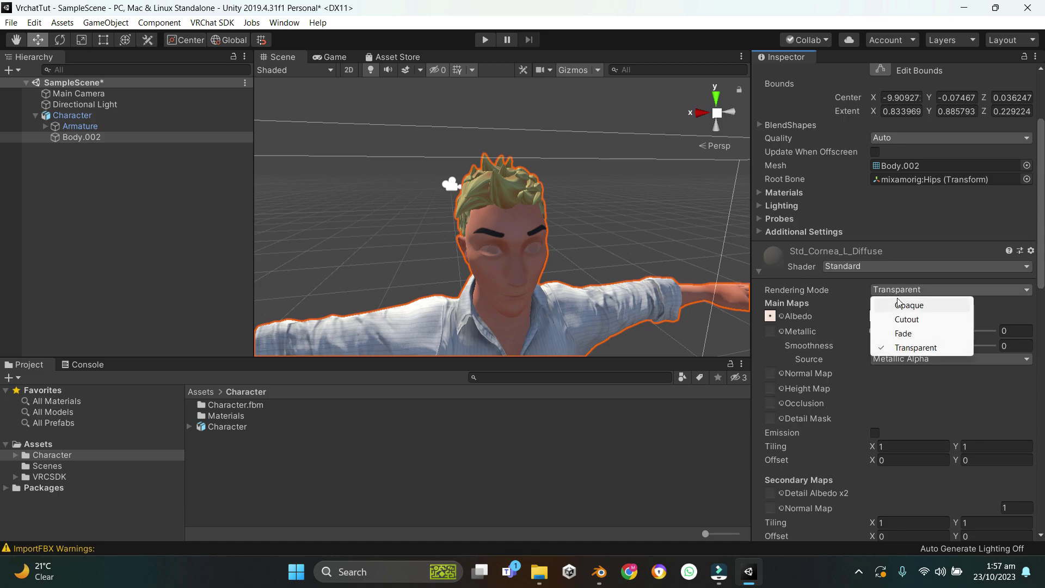
left_click(898, 301)
left_click(760, 272)
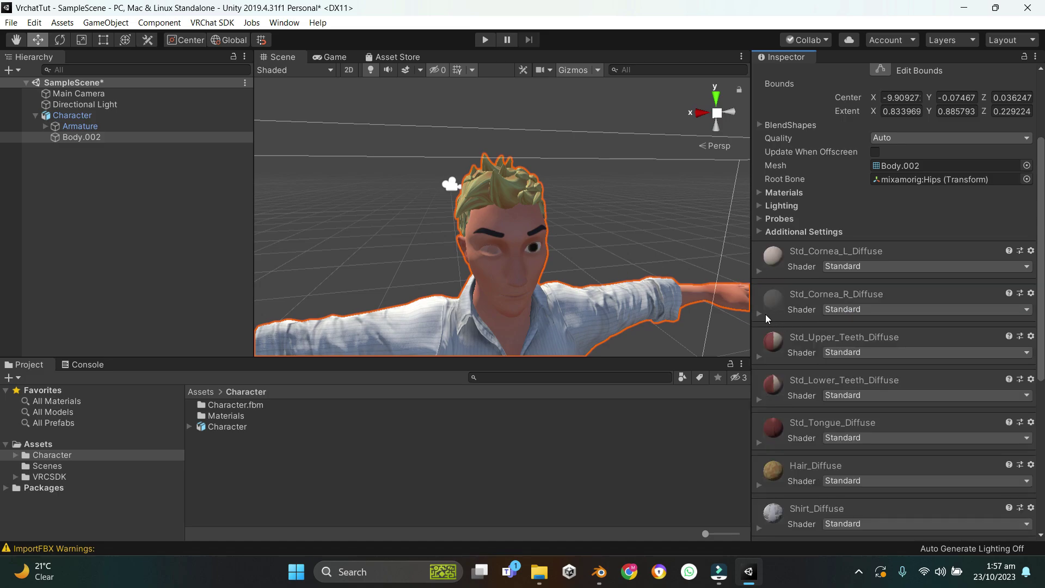
Set Std_Cornea_R_Diffuse to Opaque too, then reselect the Character object
left_click(758, 314)
left_click(904, 333)
left_click(898, 344)
left_click(759, 313)
scroll(607, 303, "down", 1)
scroll(608, 303, "up", 1)
left_click(148, 227)
left_click(35, 115)
left_click(73, 114)
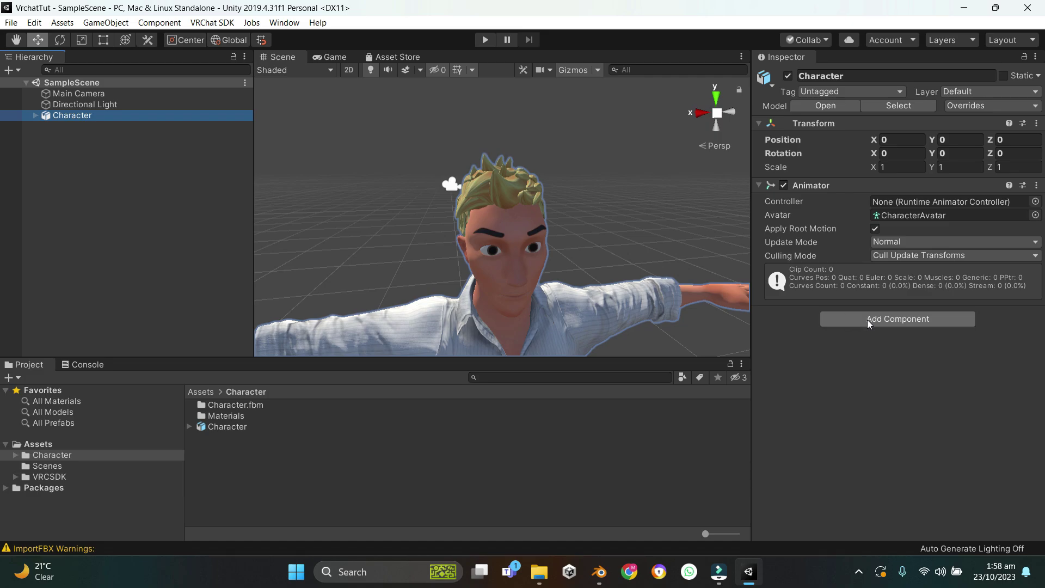
Add a VRC Avatar Descriptor component to the Character
left_click(910, 321)
type("vrc")
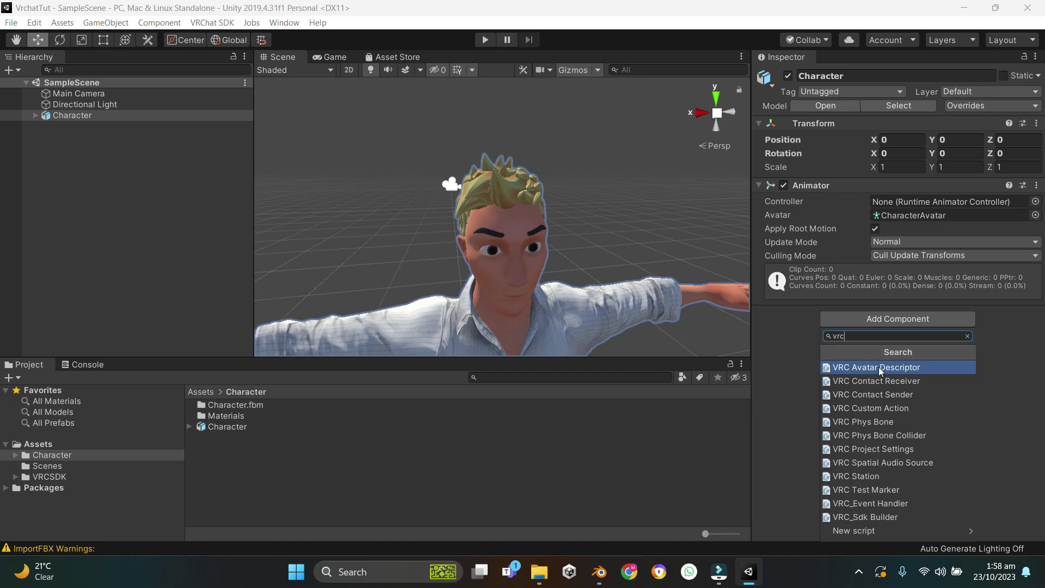
left_click(880, 368)
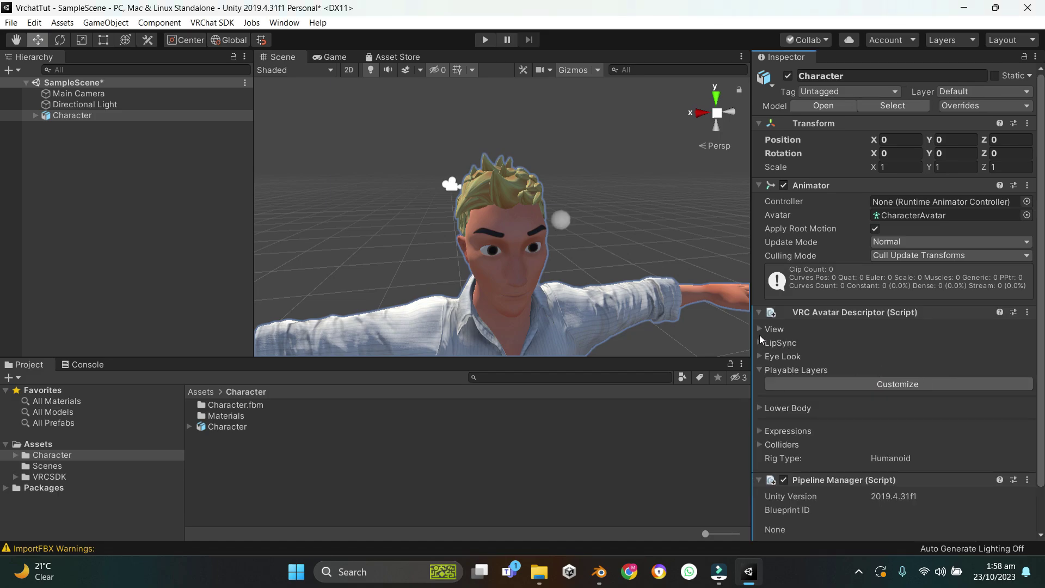
In a flat left side view, move the view position between the eyes (Y 1.5075, Z 0.0151)
left_click(731, 112)
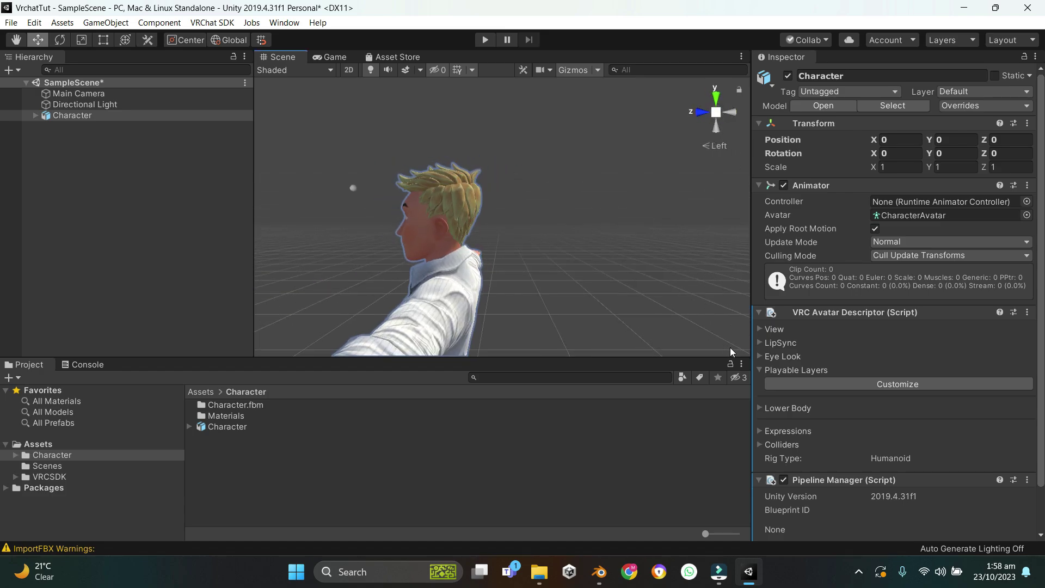
left_click(714, 147)
left_click(768, 329)
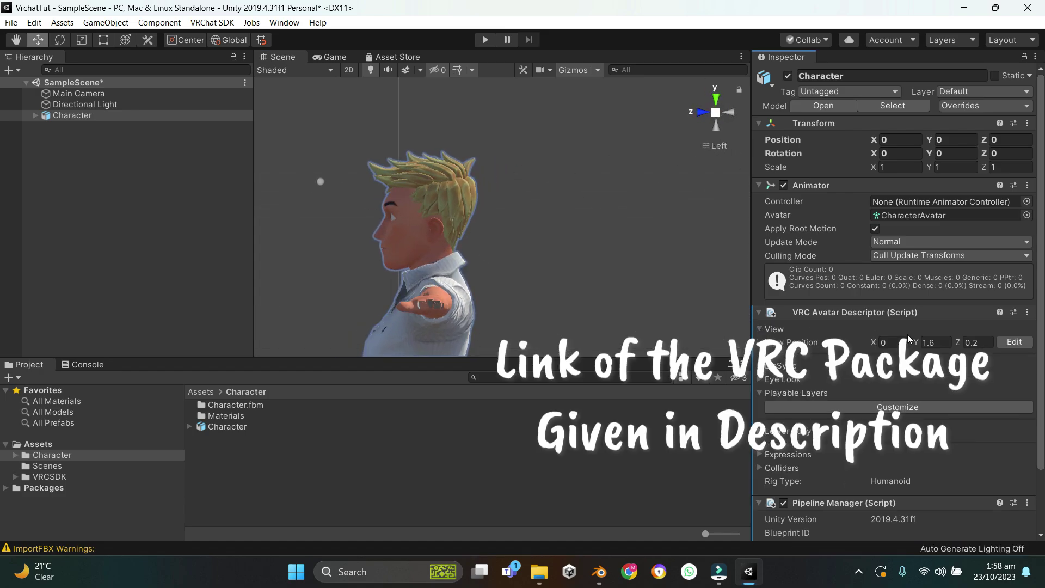
left_click(1028, 346)
left_click_drag(273, 165, 623, 196)
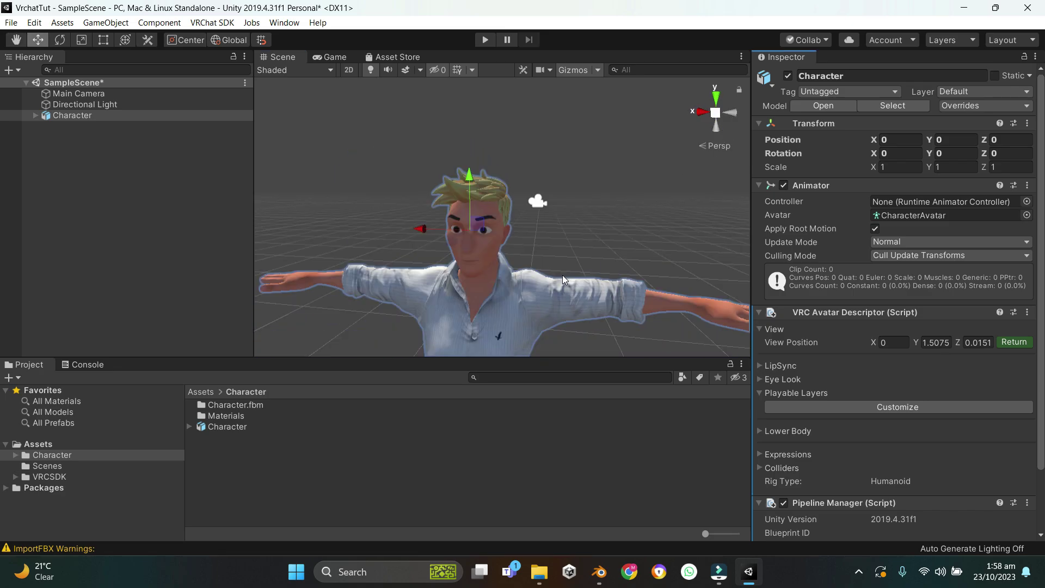
Collapse the View settings and turn on Eye Look for the avatar
left_click(760, 329)
left_click(761, 343)
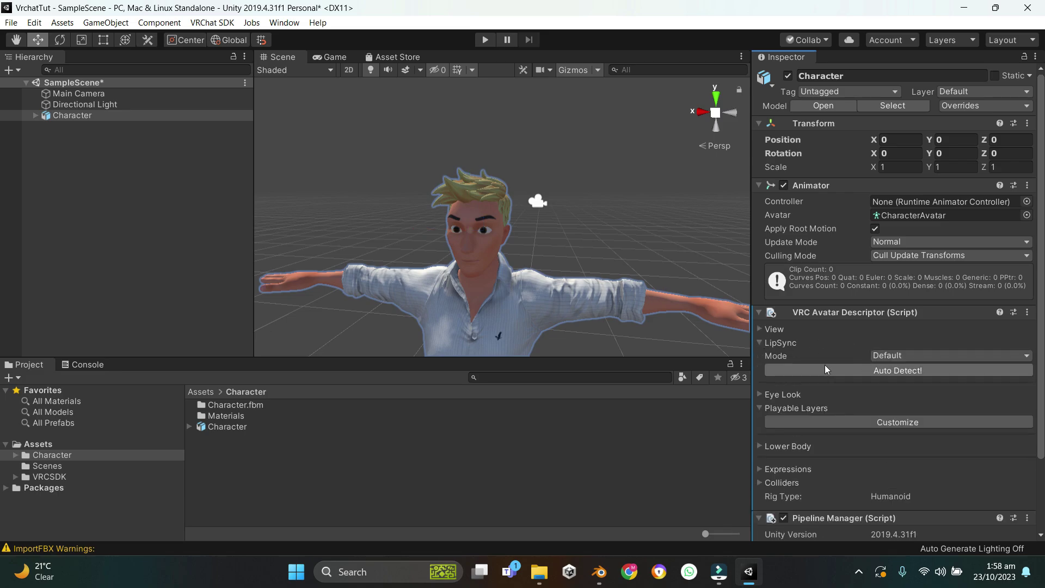
left_click(760, 343)
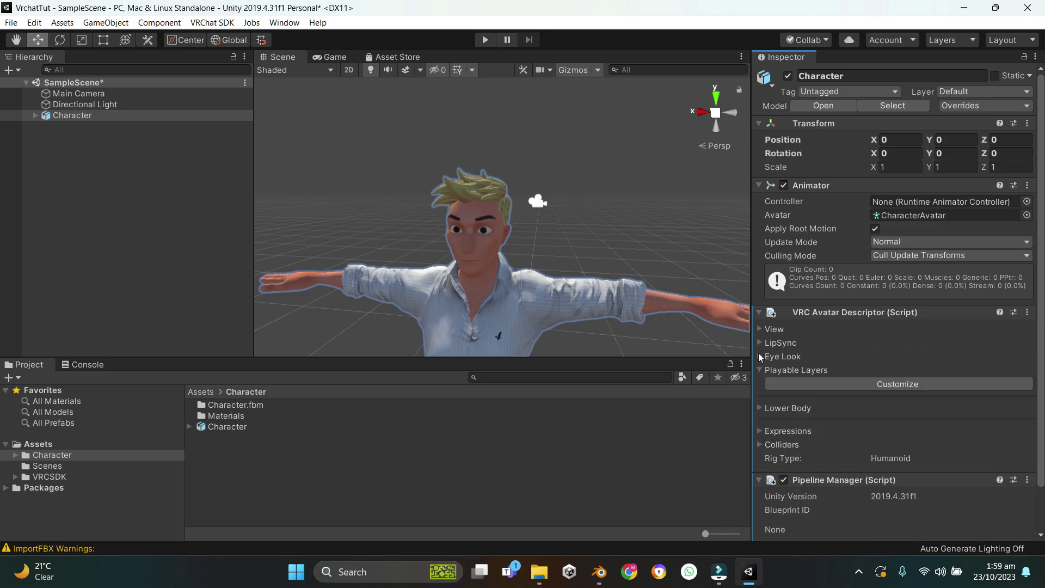
left_click(759, 355)
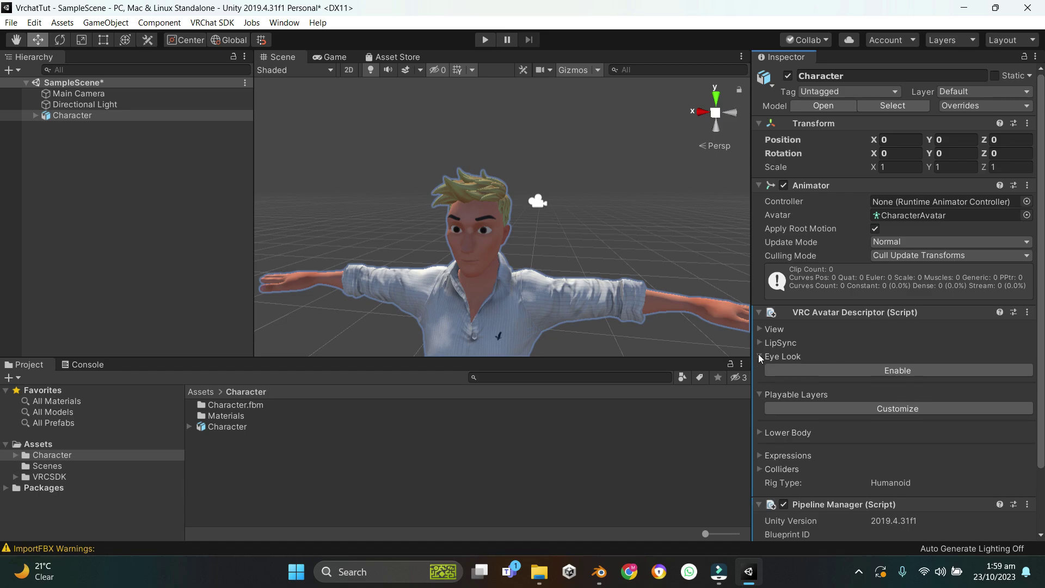
left_click(803, 372)
scroll(835, 386, "down", 3)
scroll(835, 387, "down", 6)
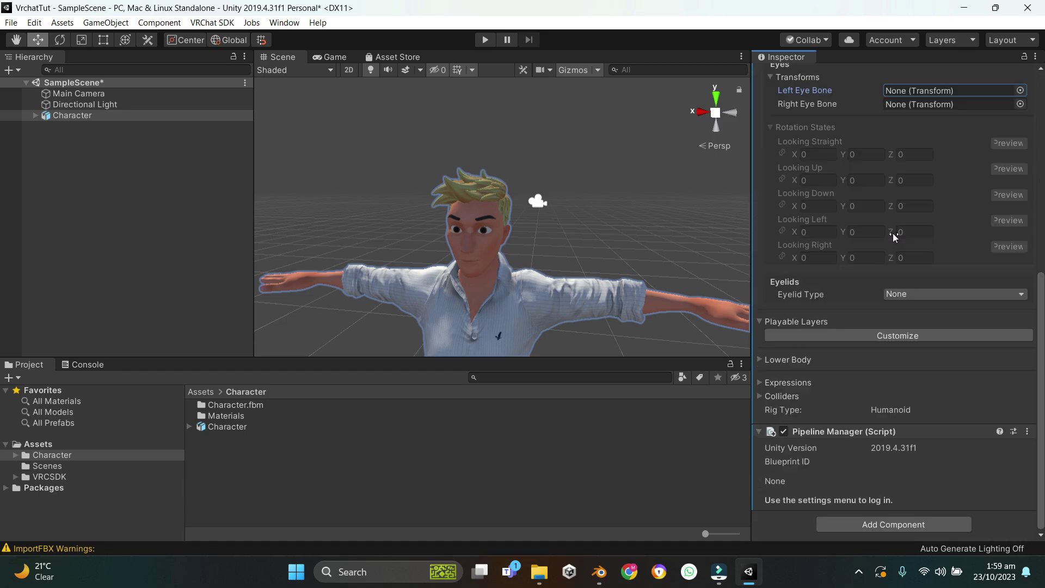
left_click(1020, 90)
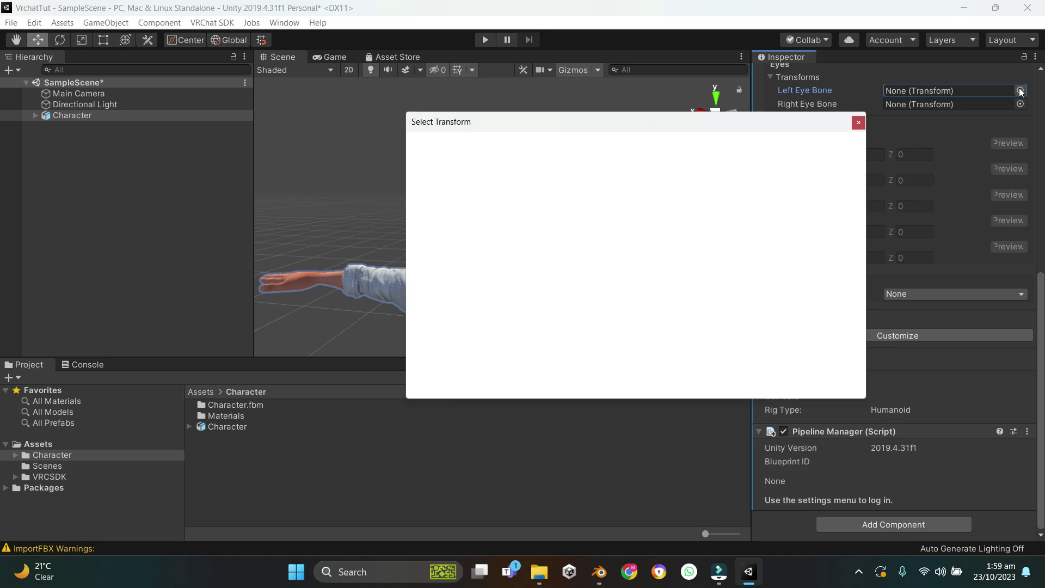
type("eye")
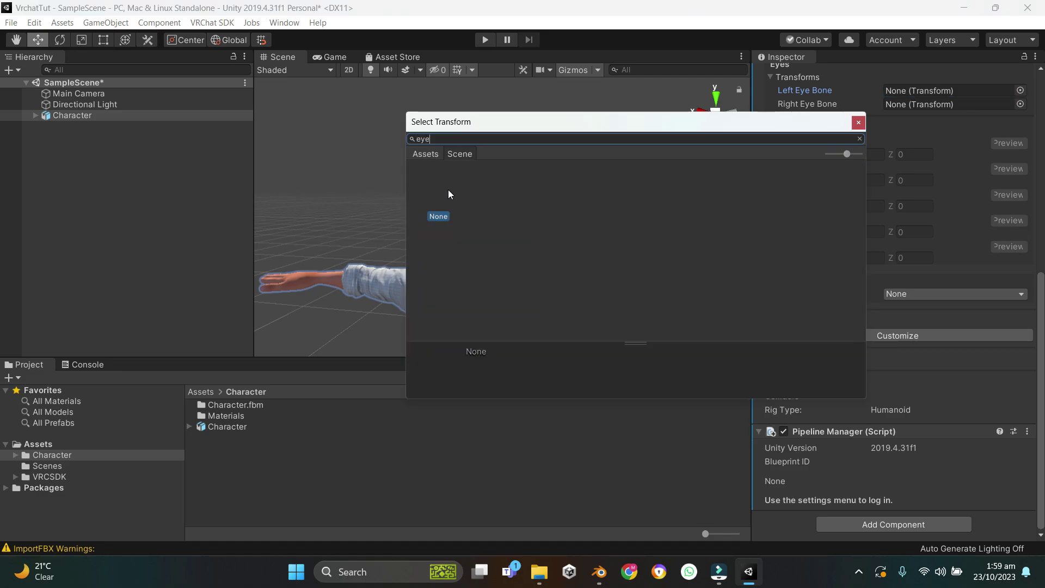
left_click(859, 123)
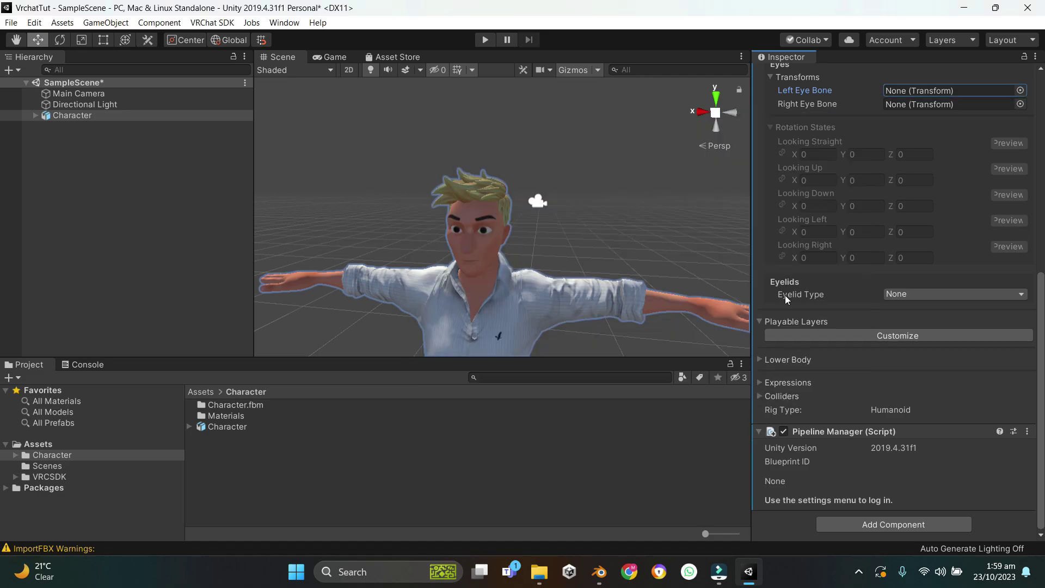
Set Eyelid Type to Blendshapes on mesh Body.002, with Blink mapped to Blinks
left_click(896, 293)
left_click(929, 337)
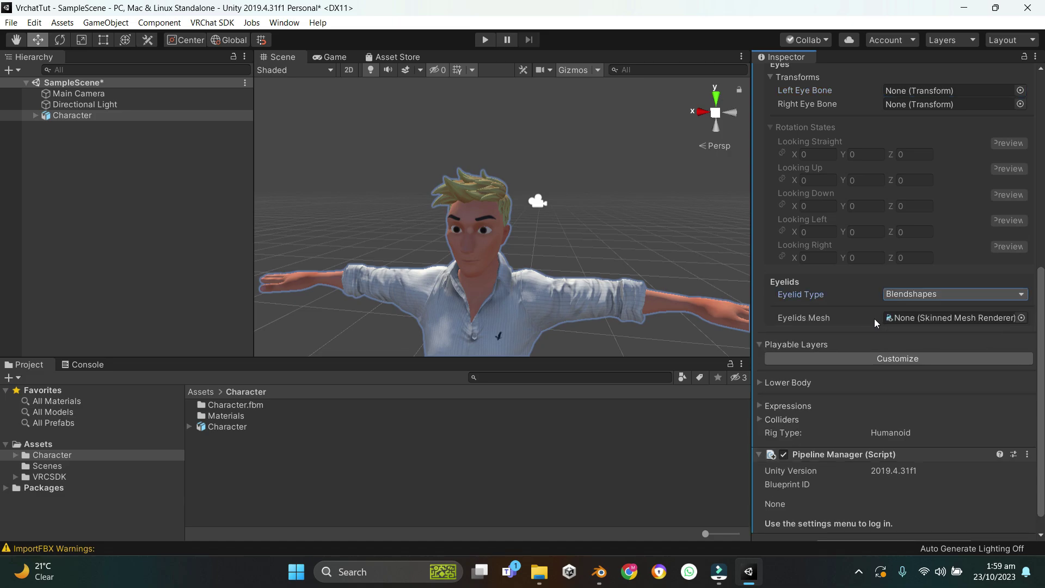
left_click(1021, 318)
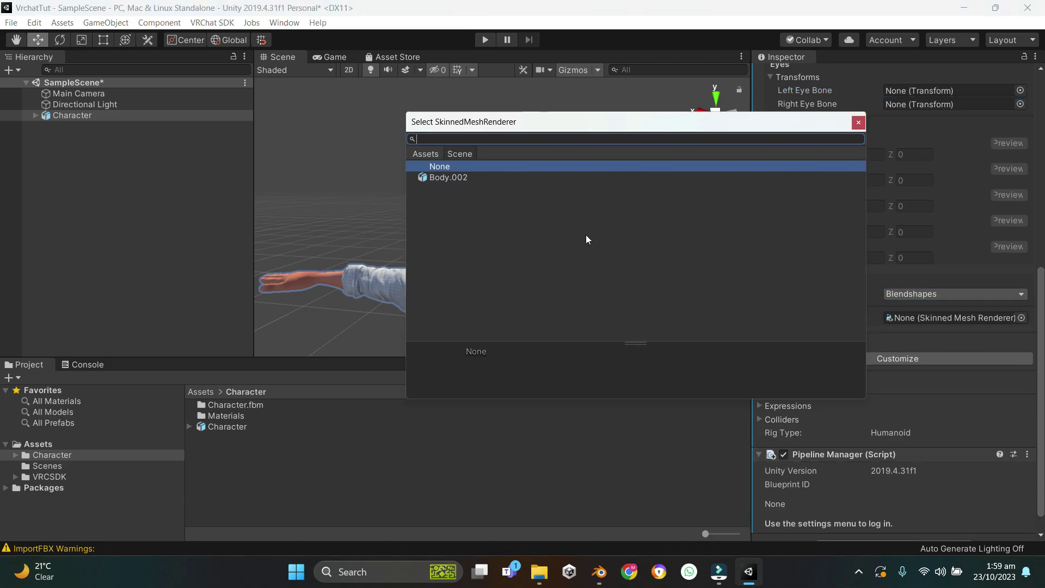
left_click(442, 178)
left_click(858, 124)
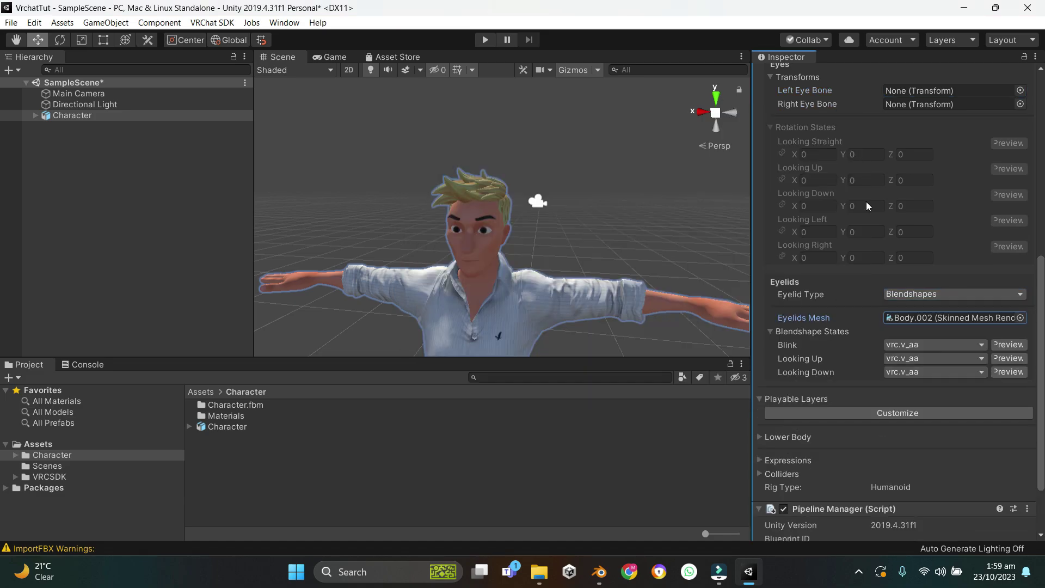
left_click(915, 344)
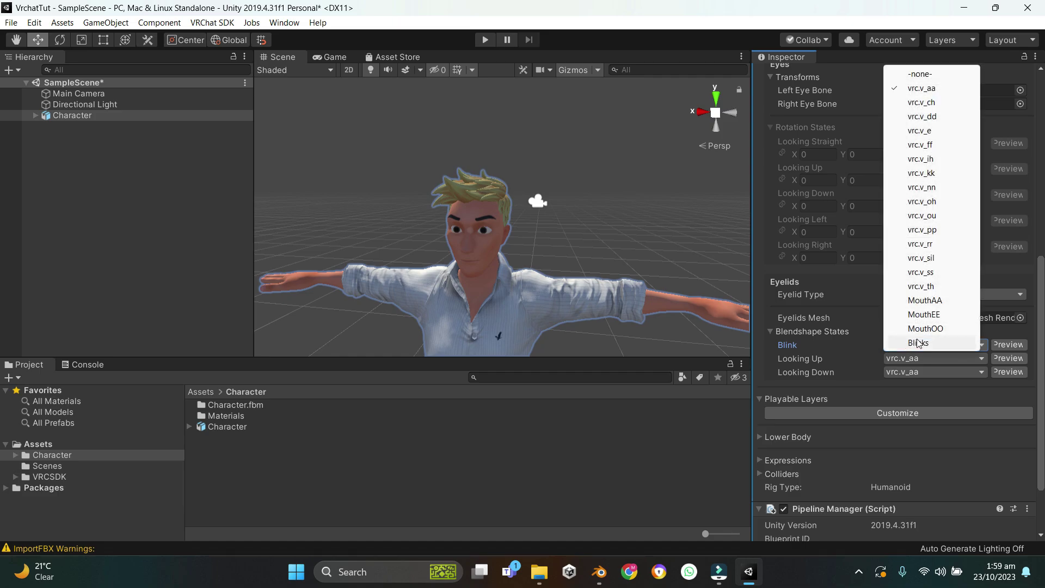
left_click(917, 343)
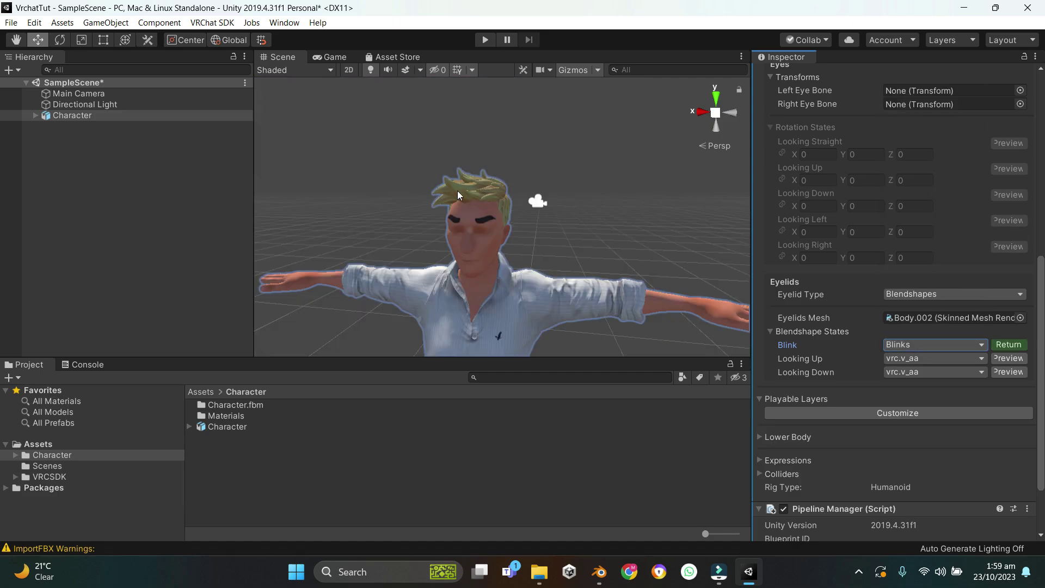
left_click(1007, 345)
Set Looking Up and Looking Down to -none-, then collapse Eye Look
left_click(924, 359)
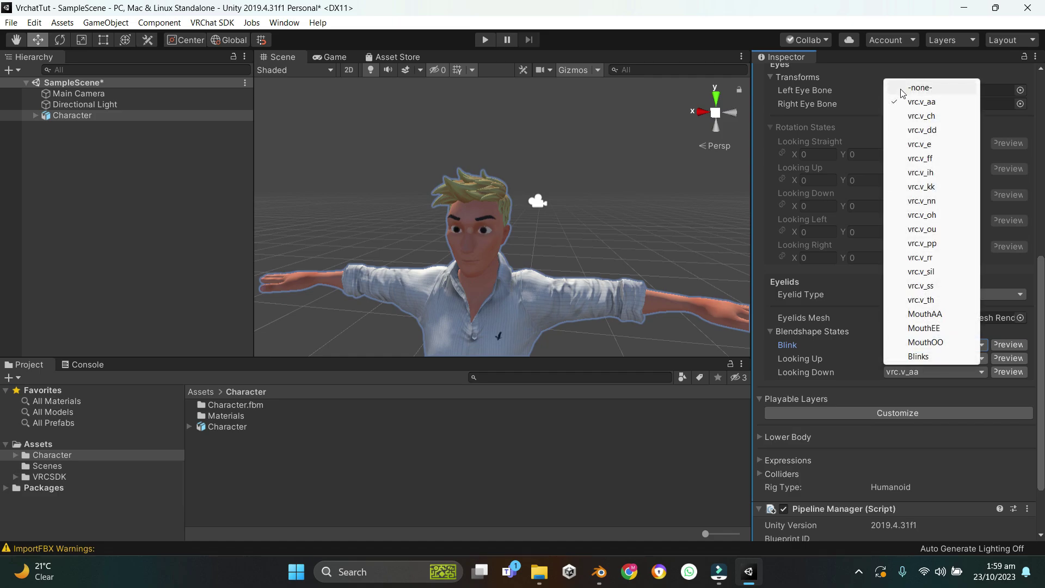
left_click(906, 91)
left_click(923, 372)
left_click(903, 98)
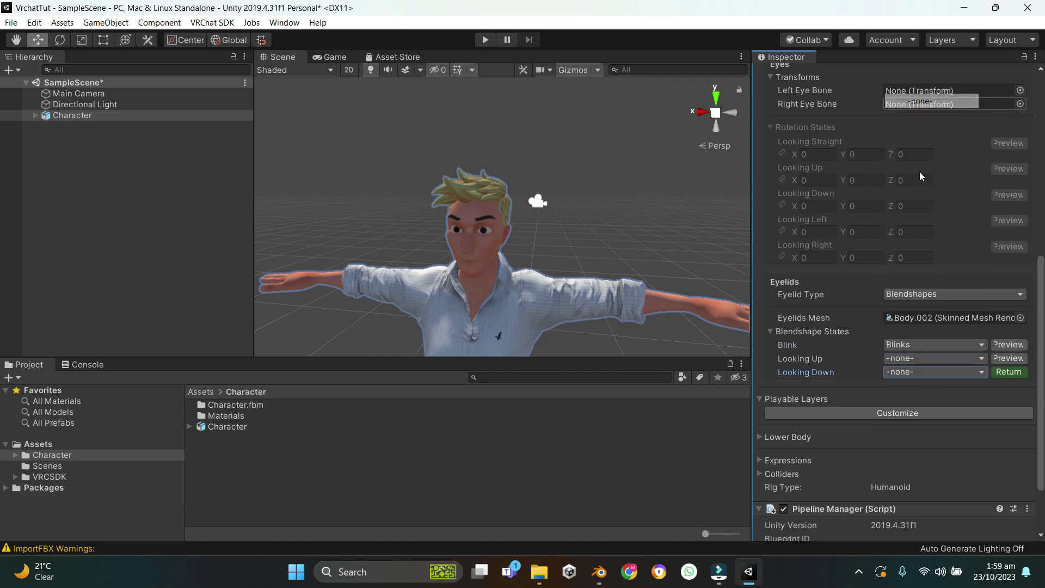
left_click(1007, 373)
scroll(777, 204, "up", 10)
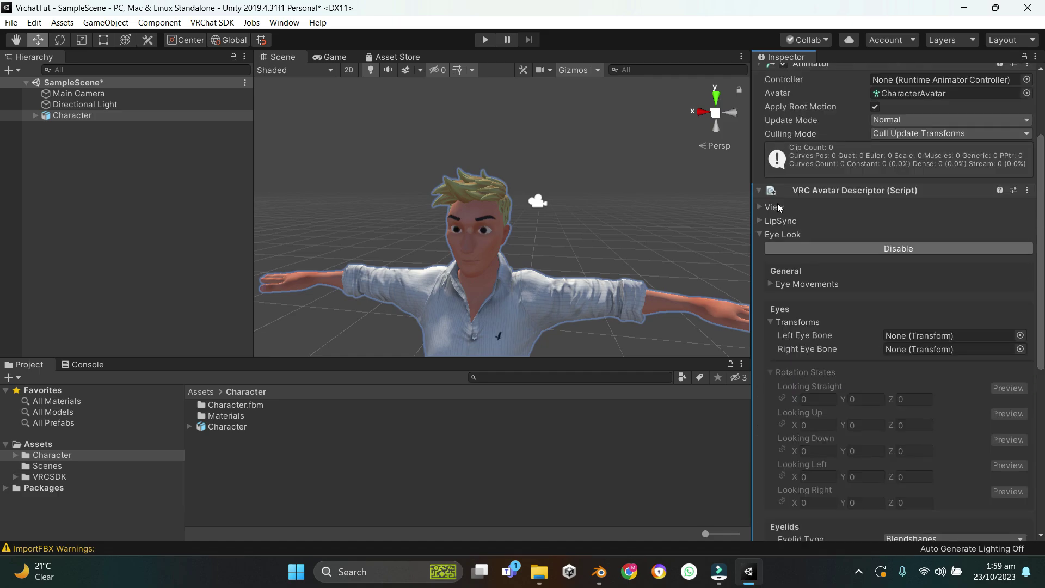
left_click(763, 230)
scroll(455, 333, "down", 10)
left_click_drag(456, 333, 559, 312, "alt")
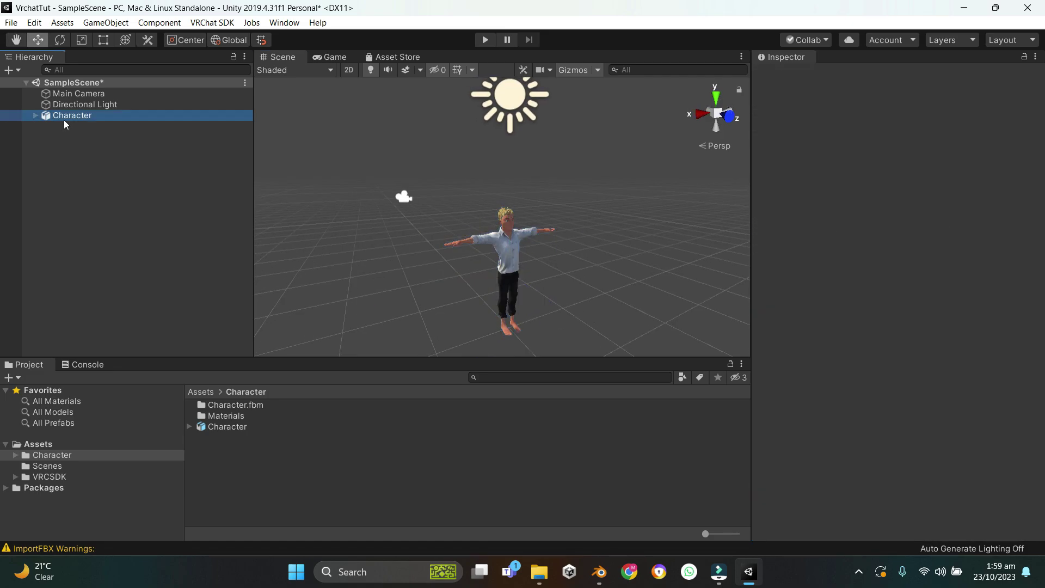
Bring up the Builder tab of the VRChat SDK Control Panel
left_click(212, 22)
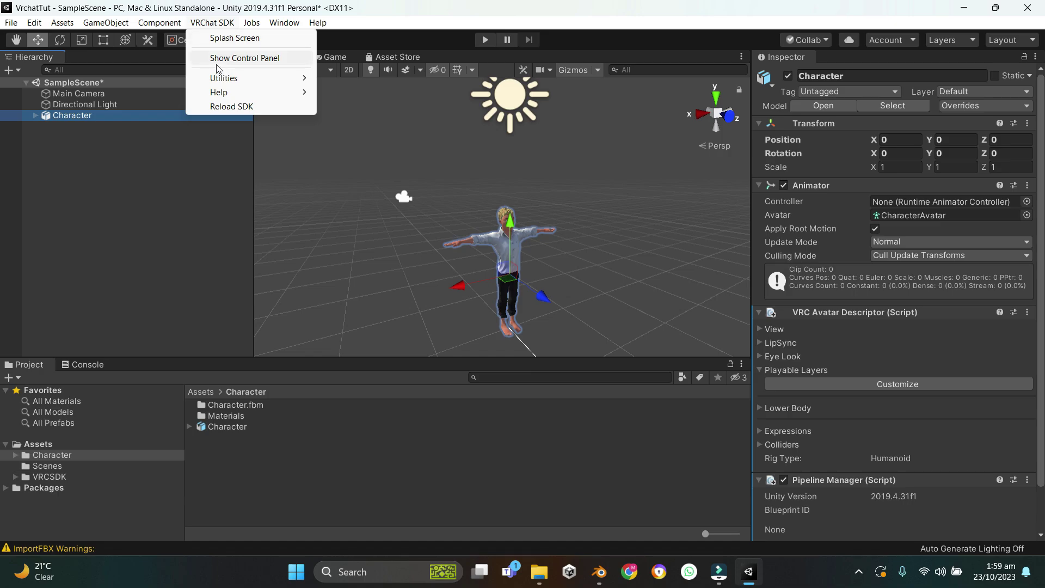
left_click(243, 58)
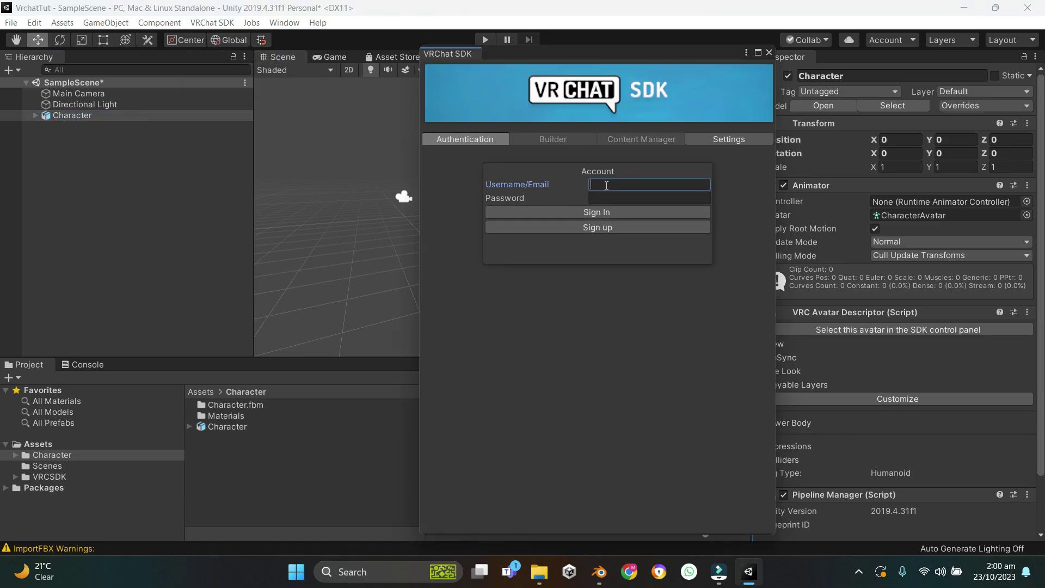
left_click(547, 142)
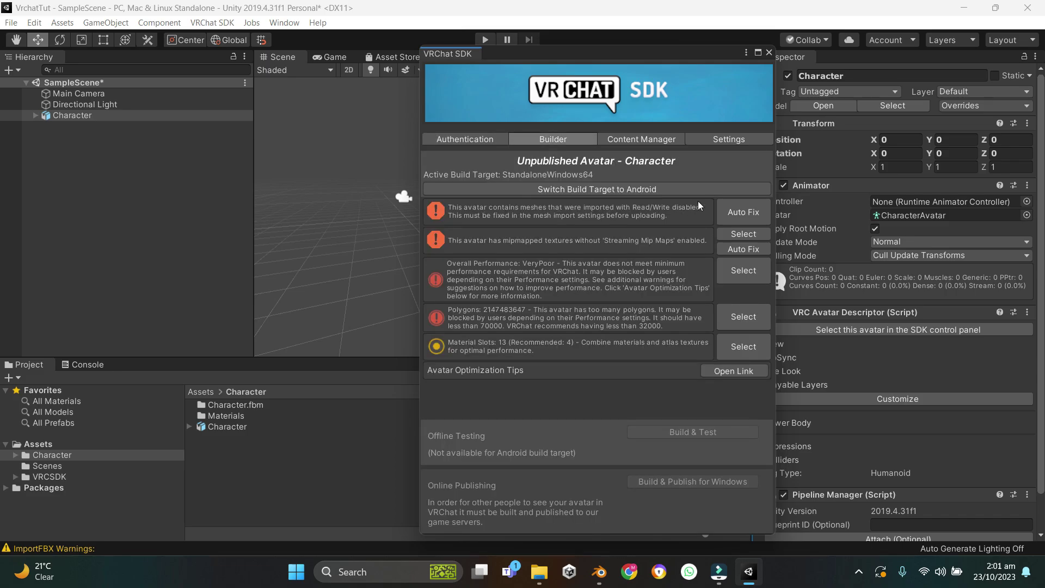
Auto-fix the mesh read/write and mipmap streaming warnings, then Build & Publish for Windows
left_click(743, 213)
left_click(732, 221)
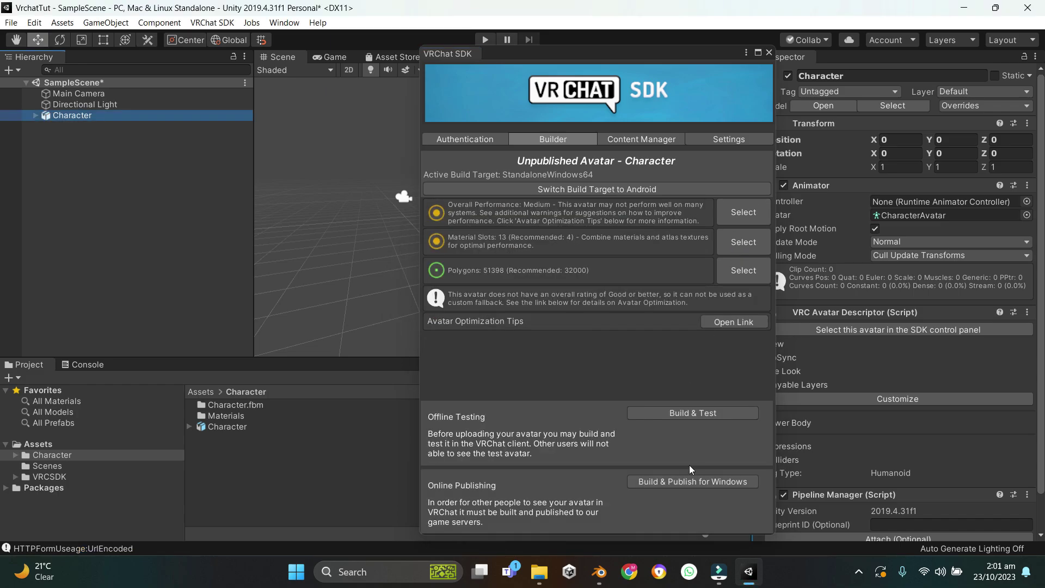
left_click(674, 484)
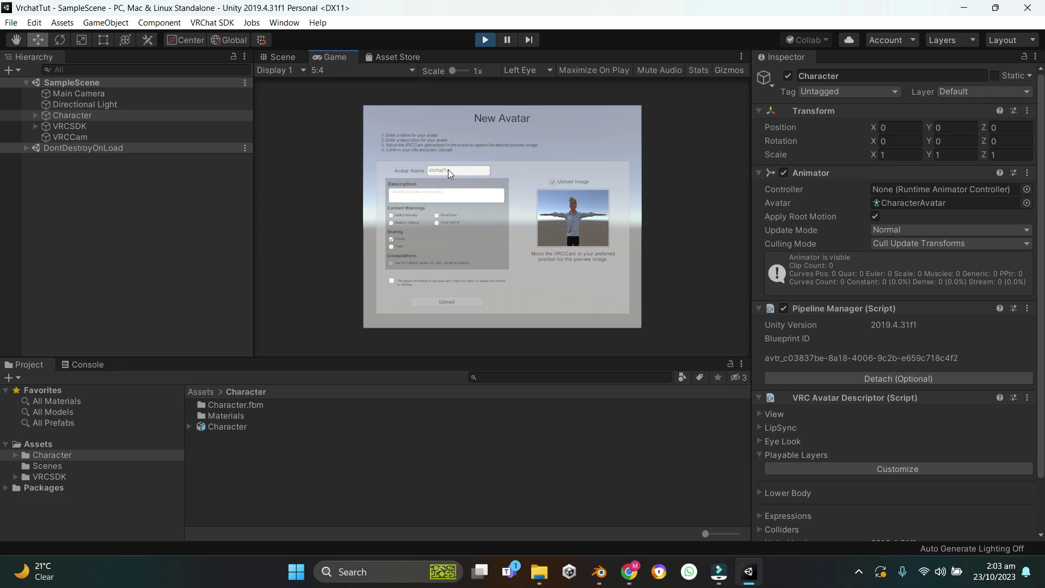
Add a description to VrchatTuT, tick the accuracy confirmation, and upload until Update Complete appears
left_click(452, 194)
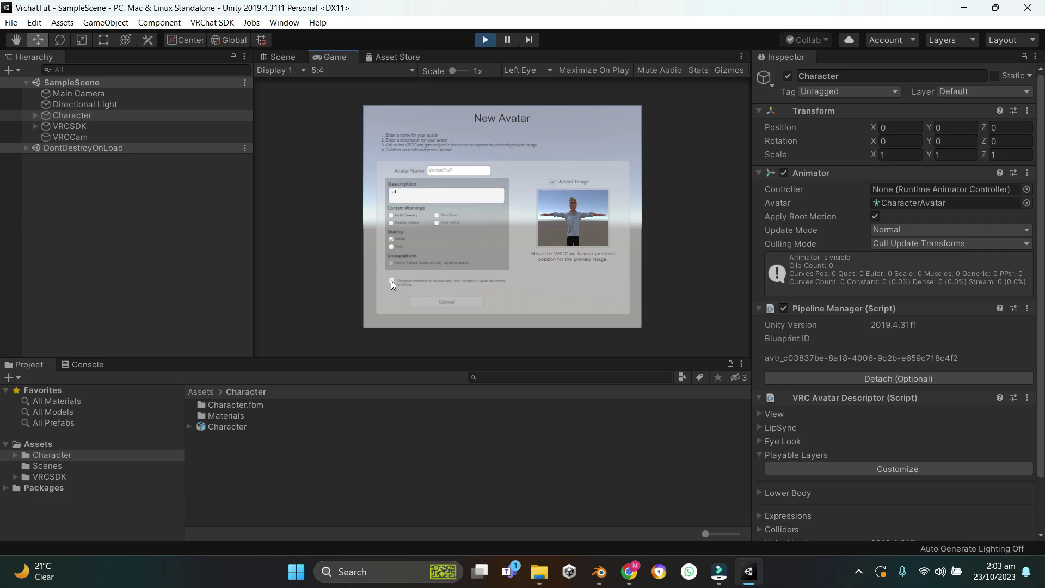
left_click(391, 282)
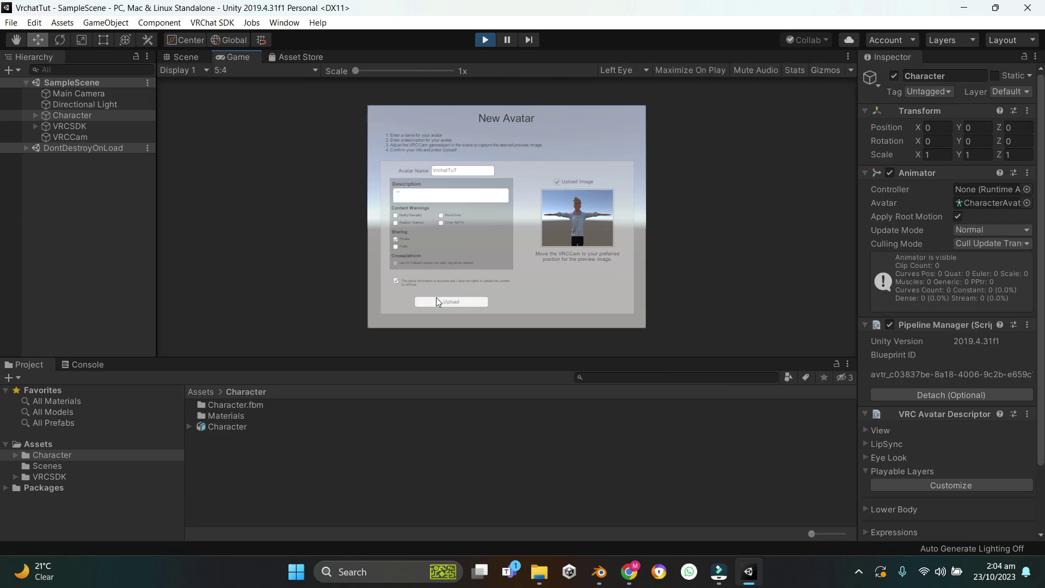
left_click(439, 301)
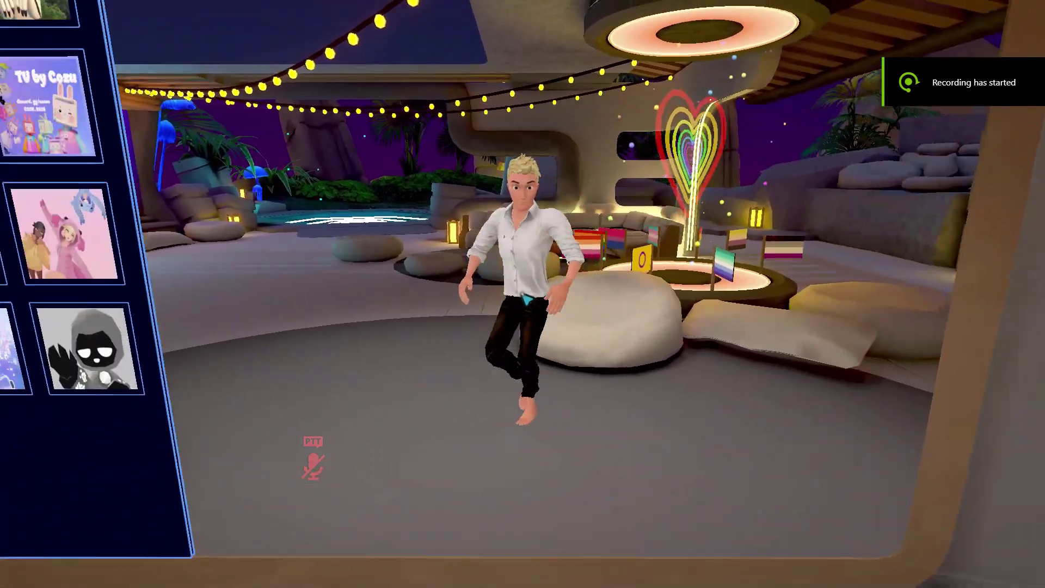
Walk, jump, crouch and run the avatar in front of the mirror, then stand back
key("w")
key("space")
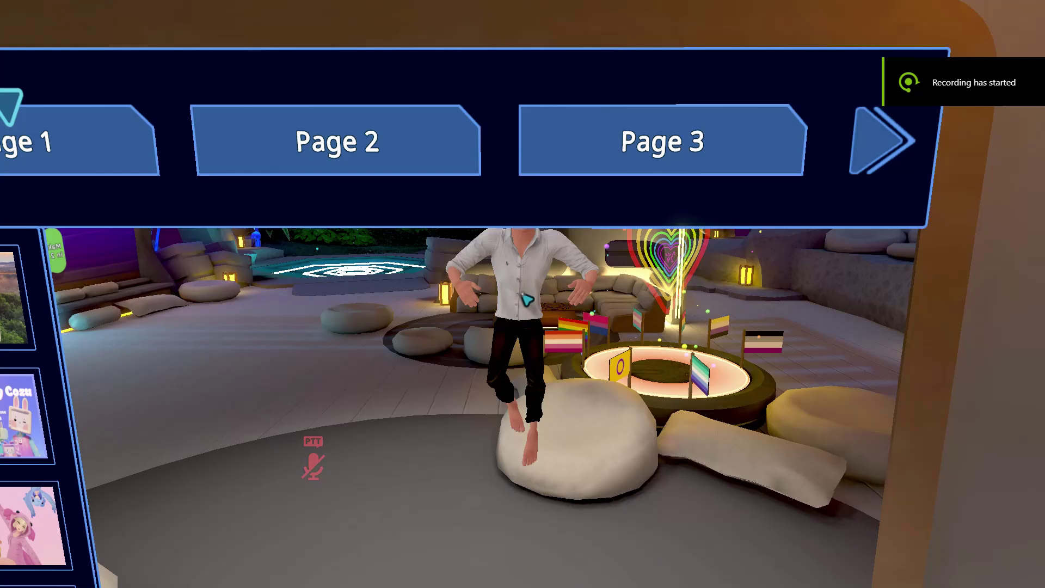
key("s")
key("c")
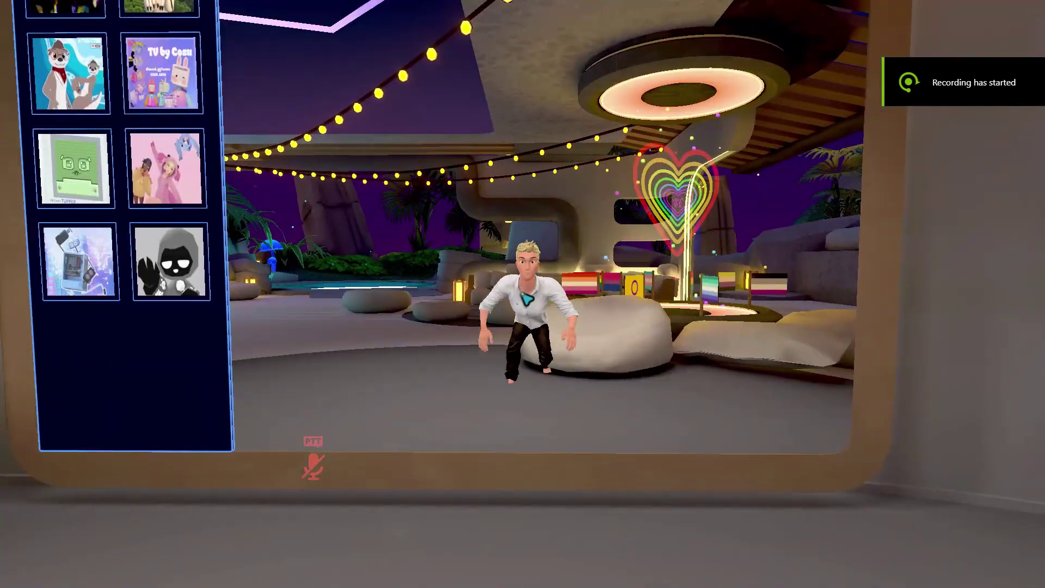
key("d")
key("w")
key("a")
key("d")
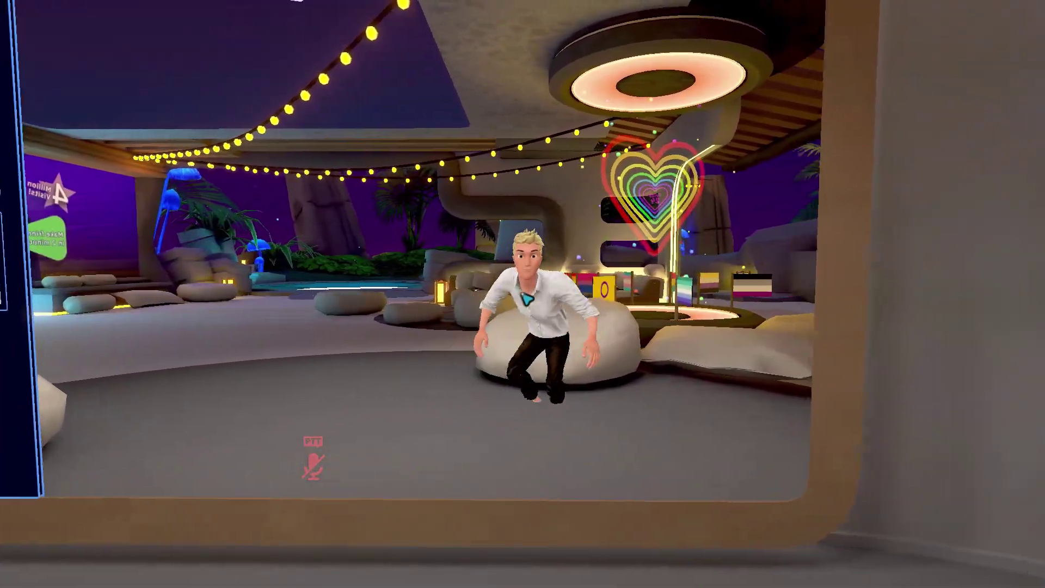
key("c")
key("w")
key("a")
key("d")
key("s")
Play the Point, Cheer and Die emotes from the action menu
key("r")
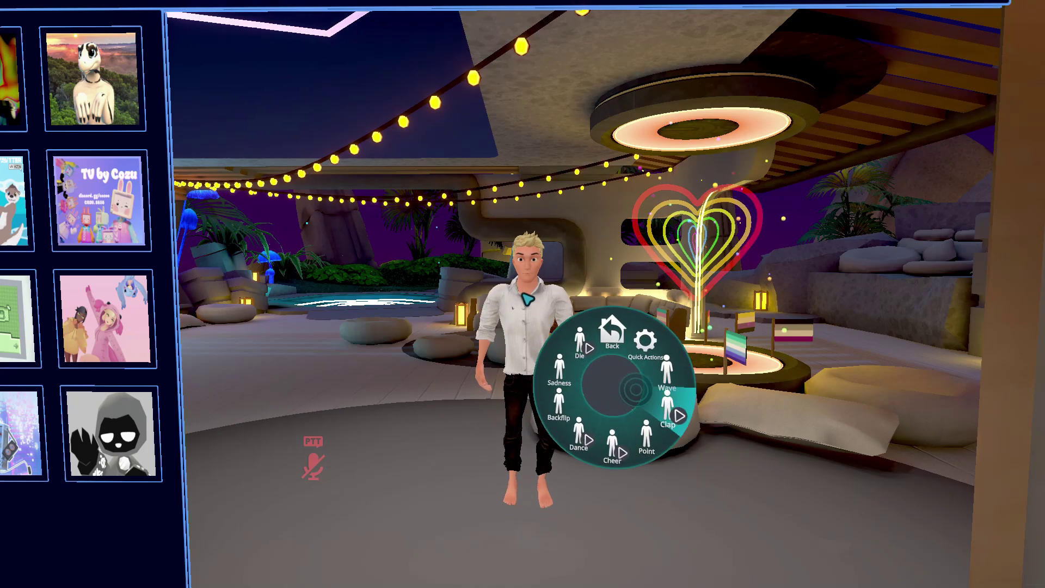
left_click(646, 436)
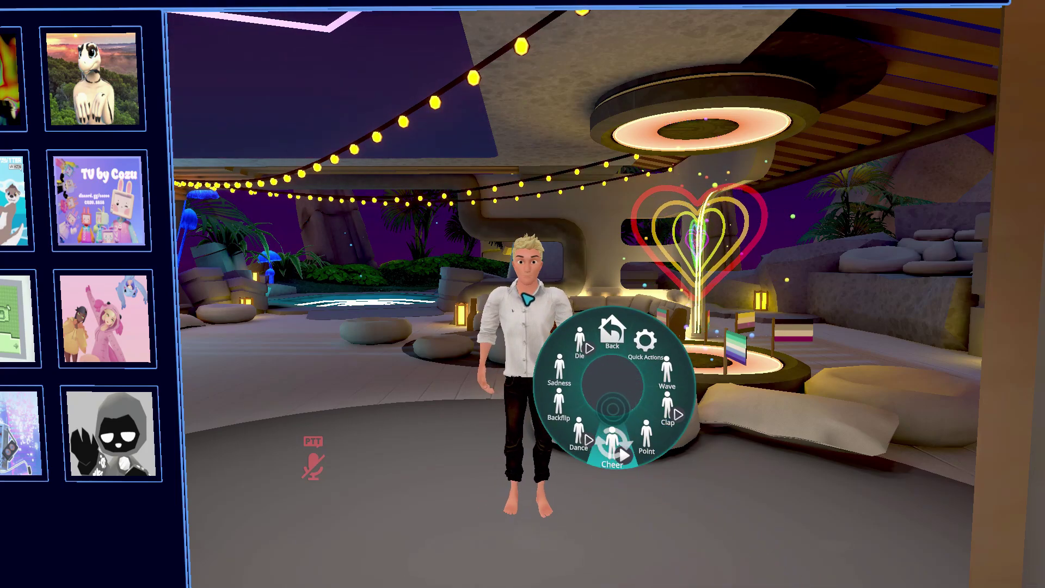
left_click(612, 443)
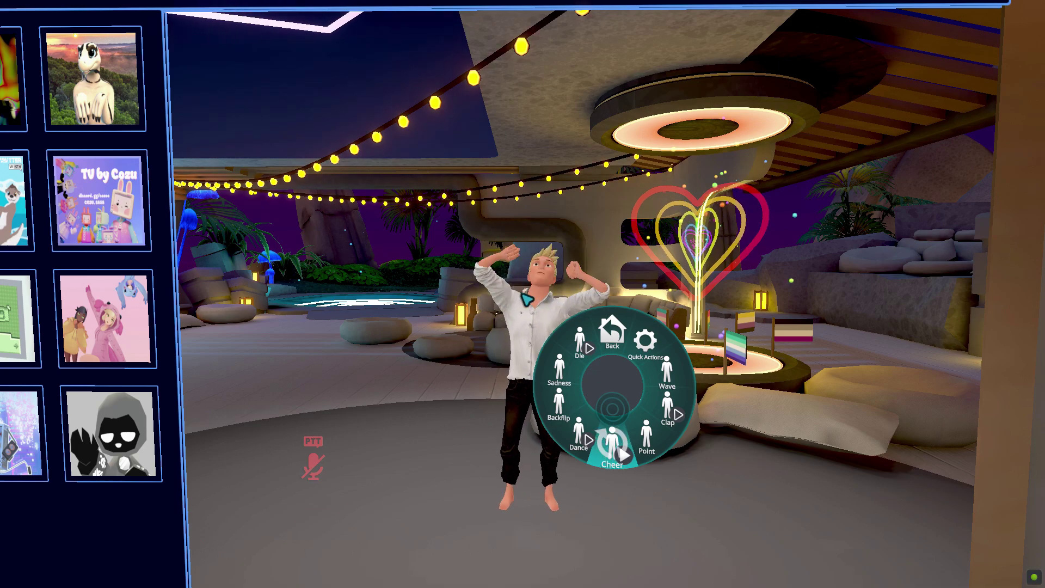
left_click(612, 444)
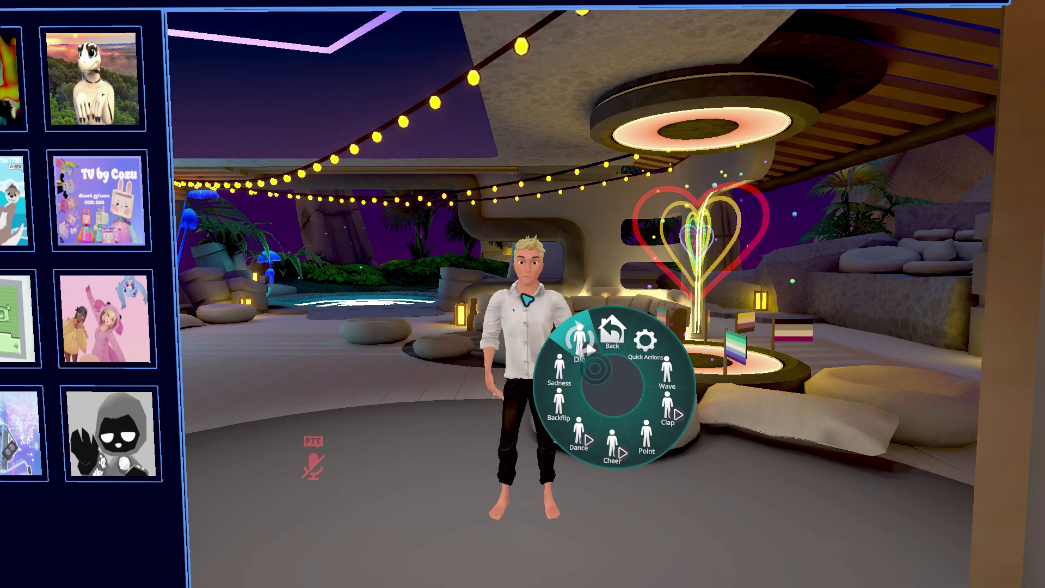
key("r")
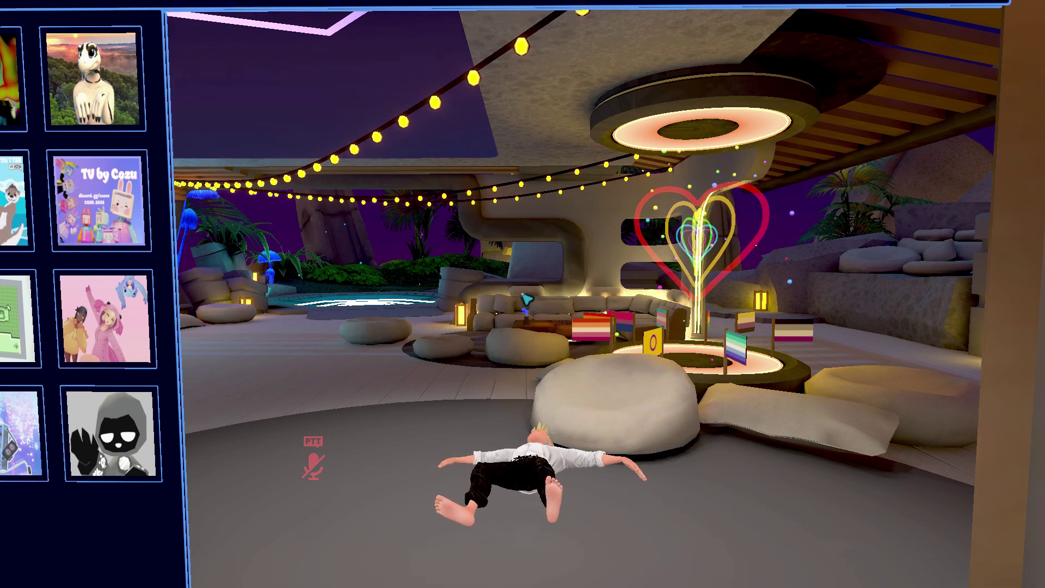